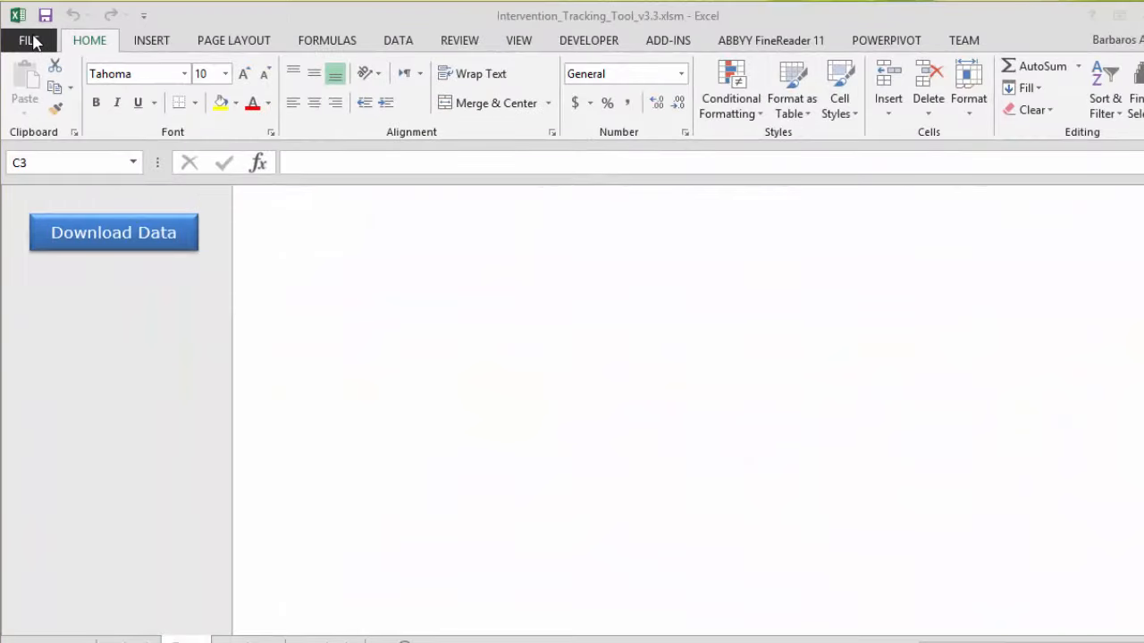
Reach the Trust Center settings through File > Options > Trust Center
{"action": "left_click", "coordinate": [30, 41]}
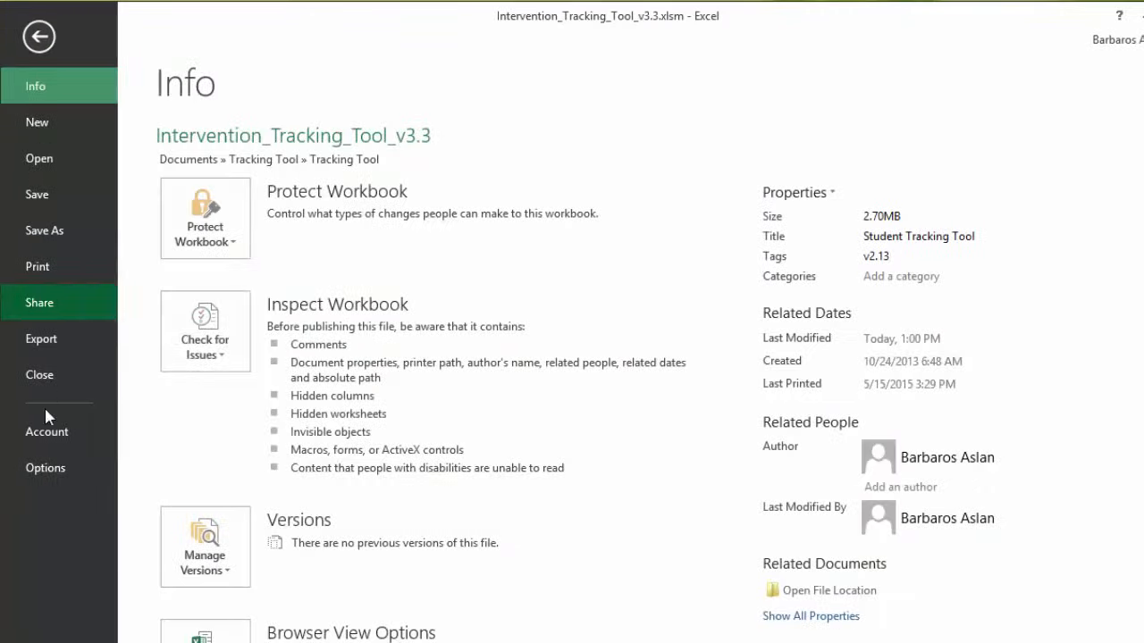
{"action": "left_click", "coordinate": [45, 468]}
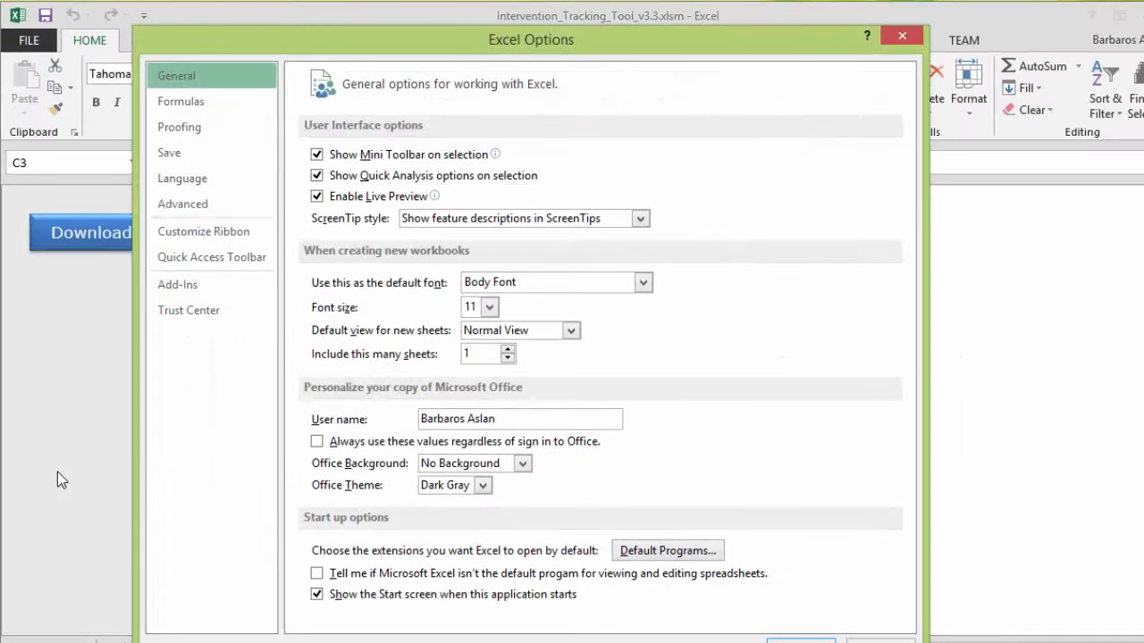
{"action": "left_click", "coordinate": [204, 310]}
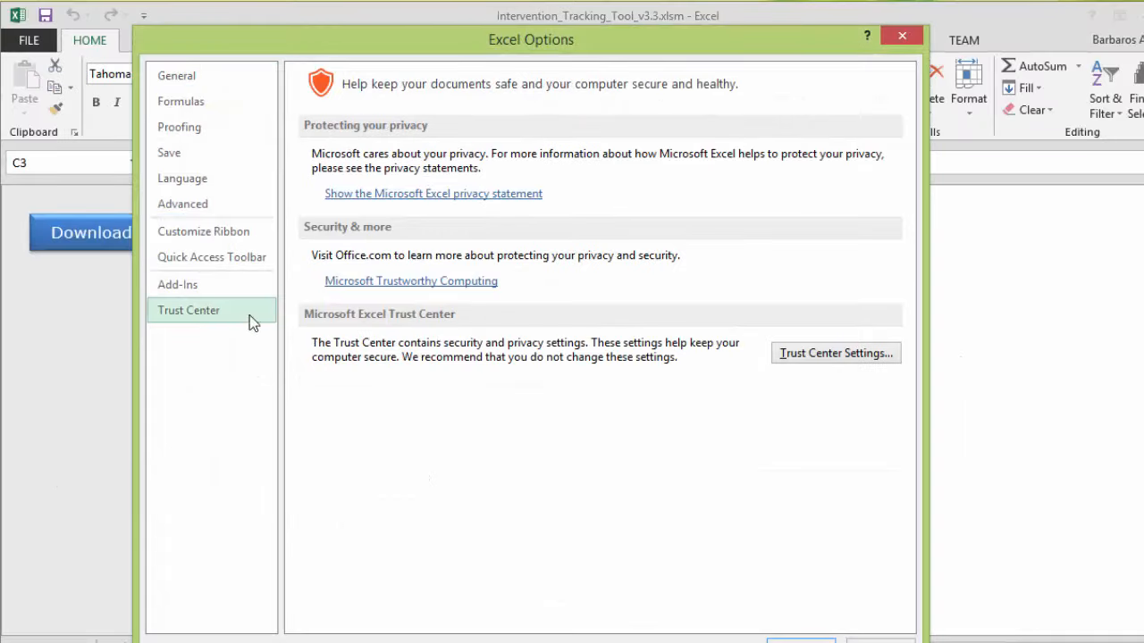
{"action": "left_click", "coordinate": [836, 354]}
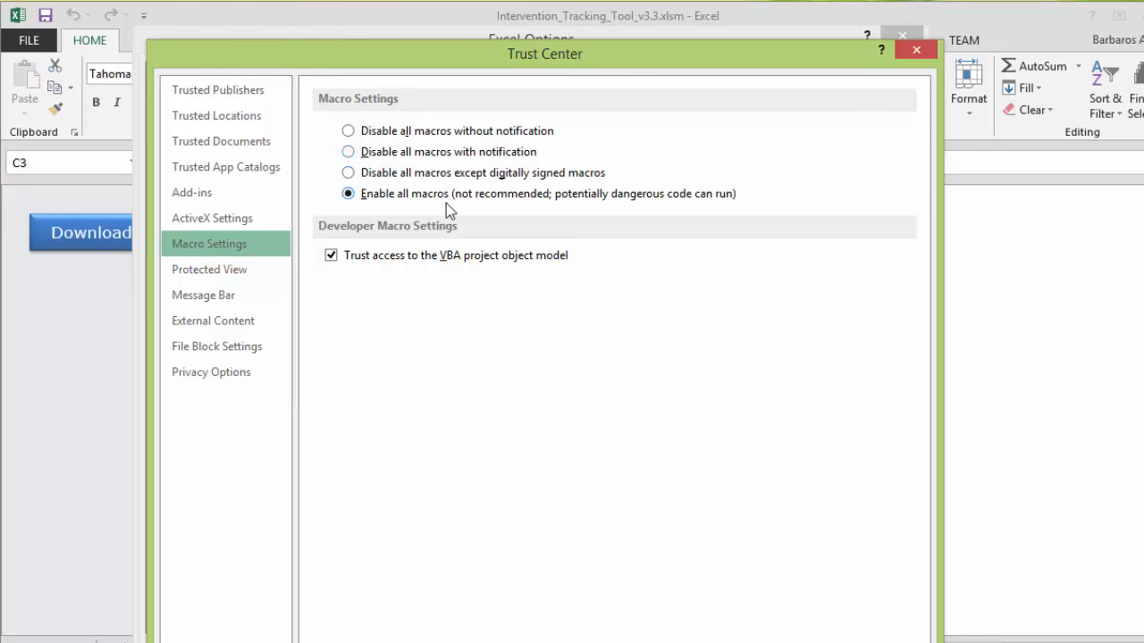
Keep Enable all macros selected, untick trusted VBA project object model access, and confirm both dialogs
{"action": "left_click", "coordinate": [349, 153]}
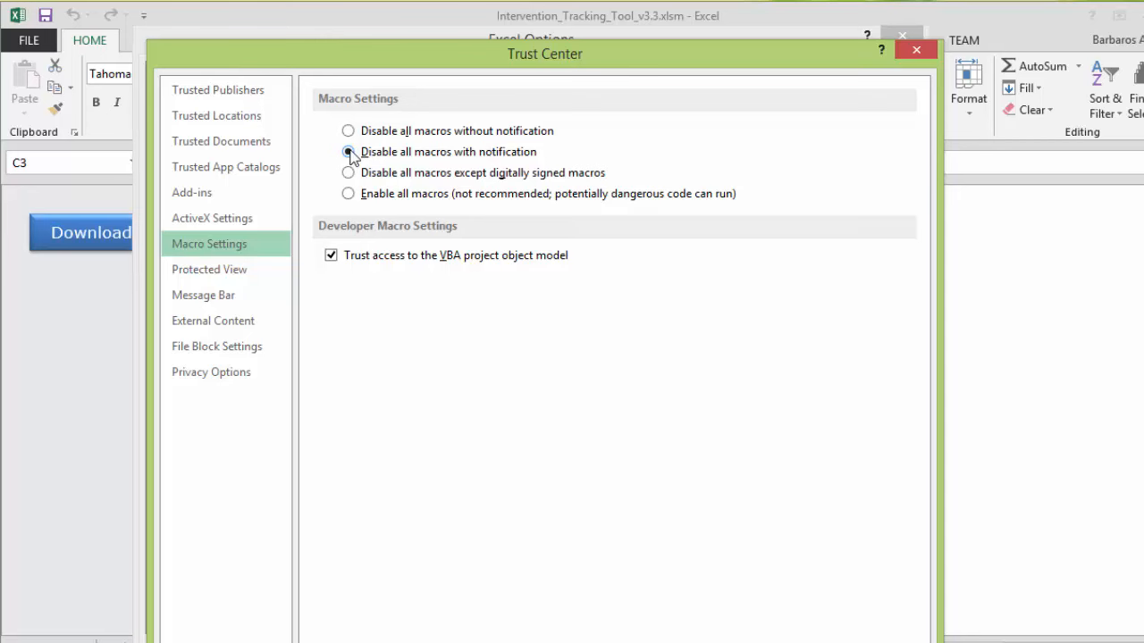
{"action": "left_click", "coordinate": [349, 195]}
{"action": "left_click", "coordinate": [332, 256]}
{"action": "left_click", "coordinate": [812, 642]}
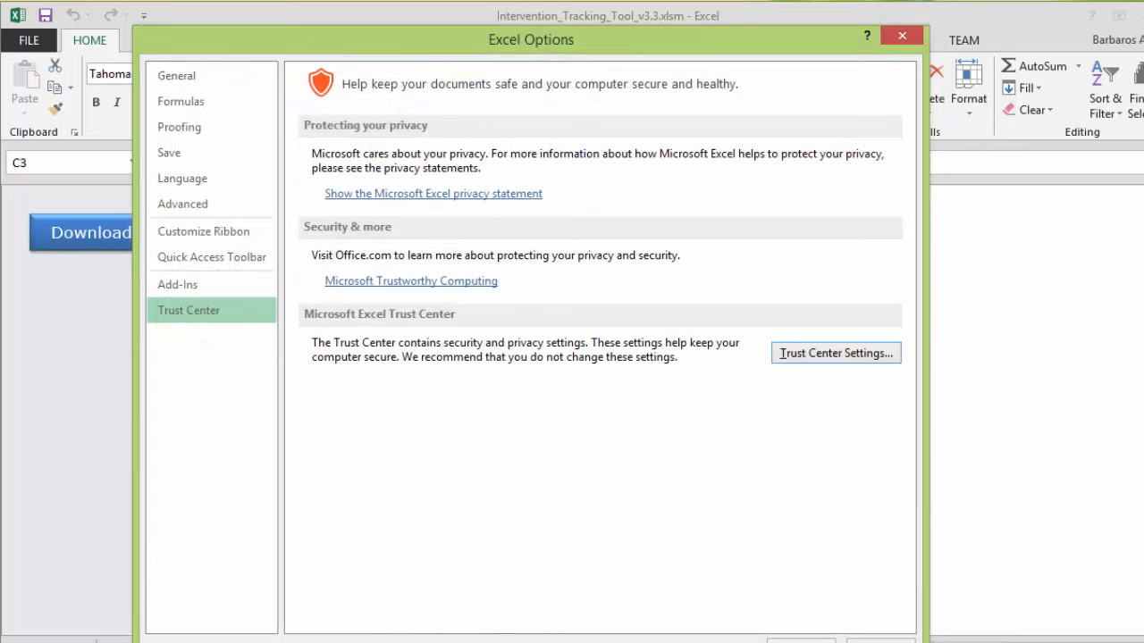
{"action": "left_click", "coordinate": [801, 641]}
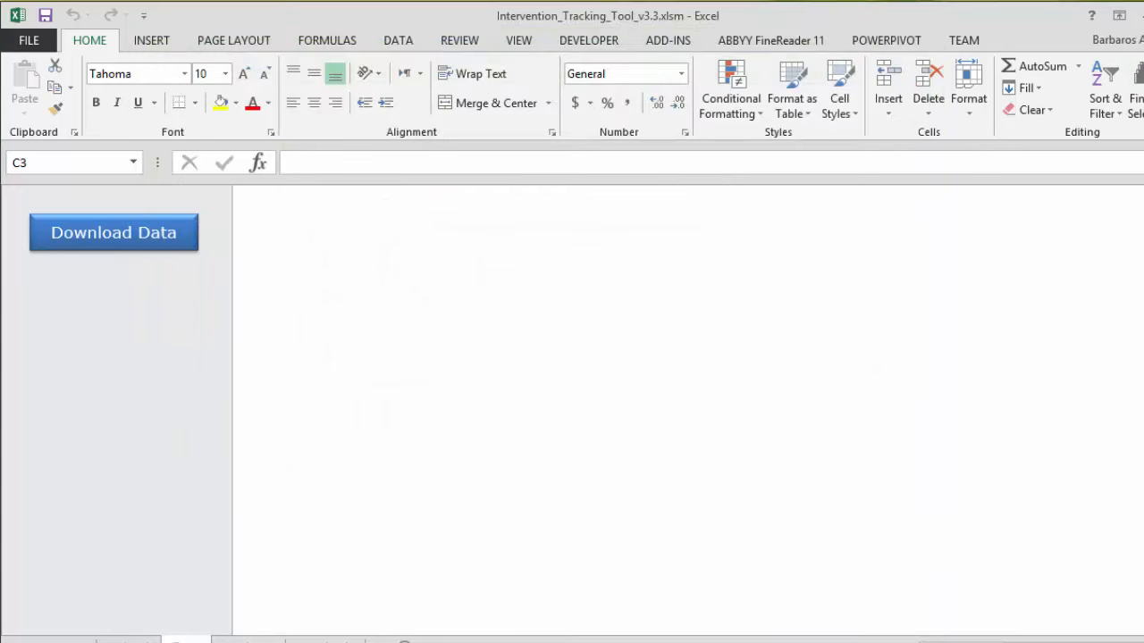
Close Excel with Alt+F4, choosing Don't Save for the workbook
{"action": "key", "text": "alt+F4"}
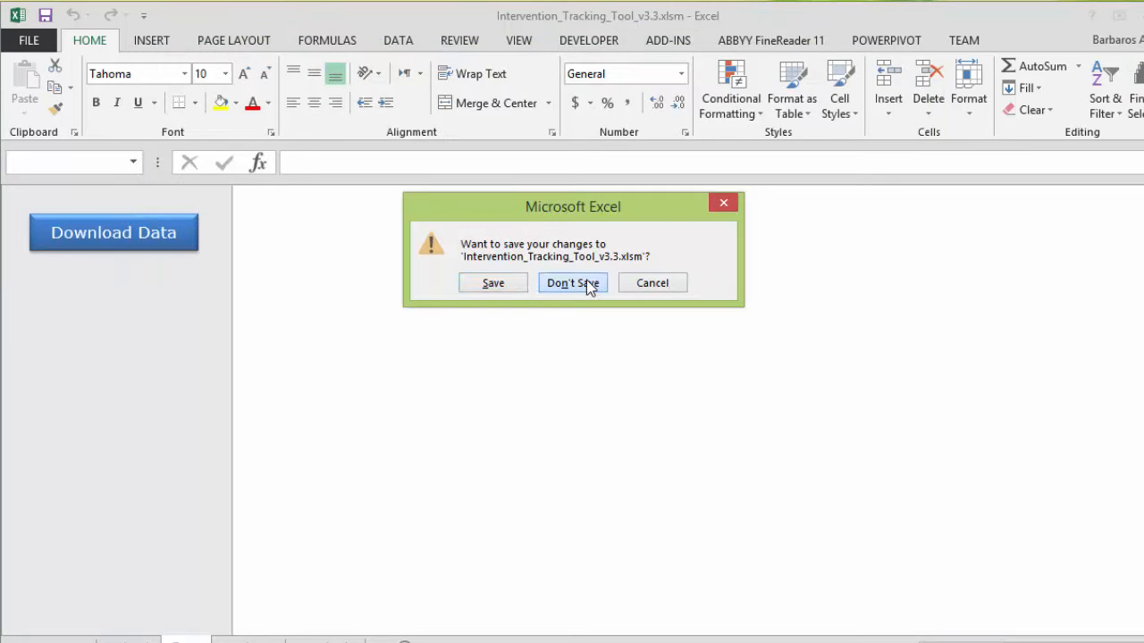
{"action": "left_click", "coordinate": [583, 283]}
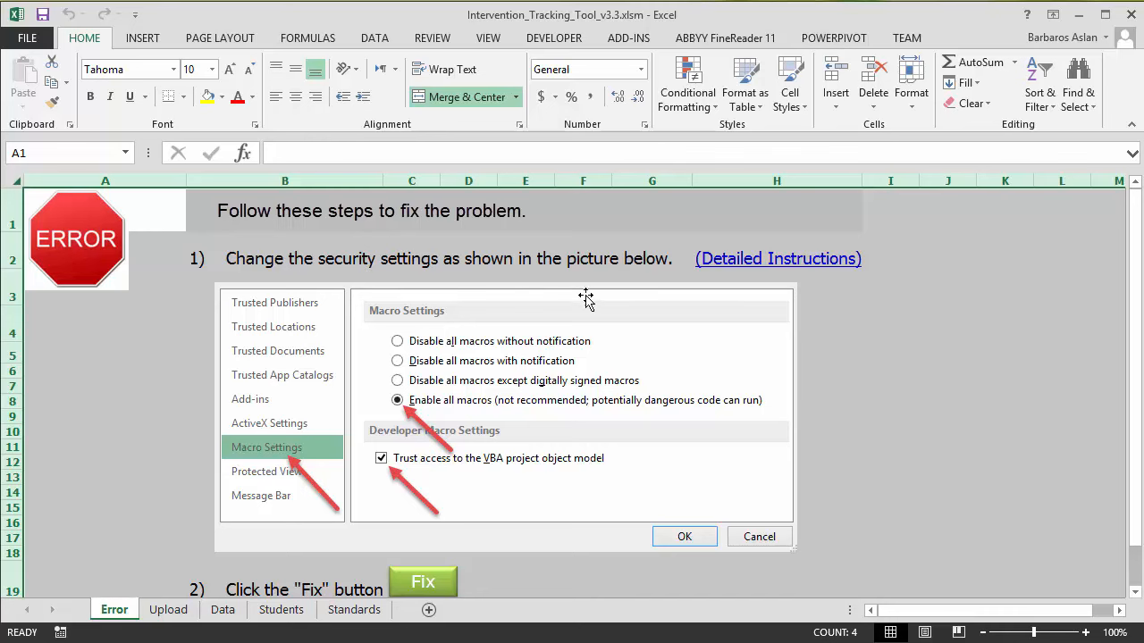
Follow the (Detailed Instructions) hyperlink beside step 1 on the Error sheet
{"action": "left_click", "coordinate": [536, 349]}
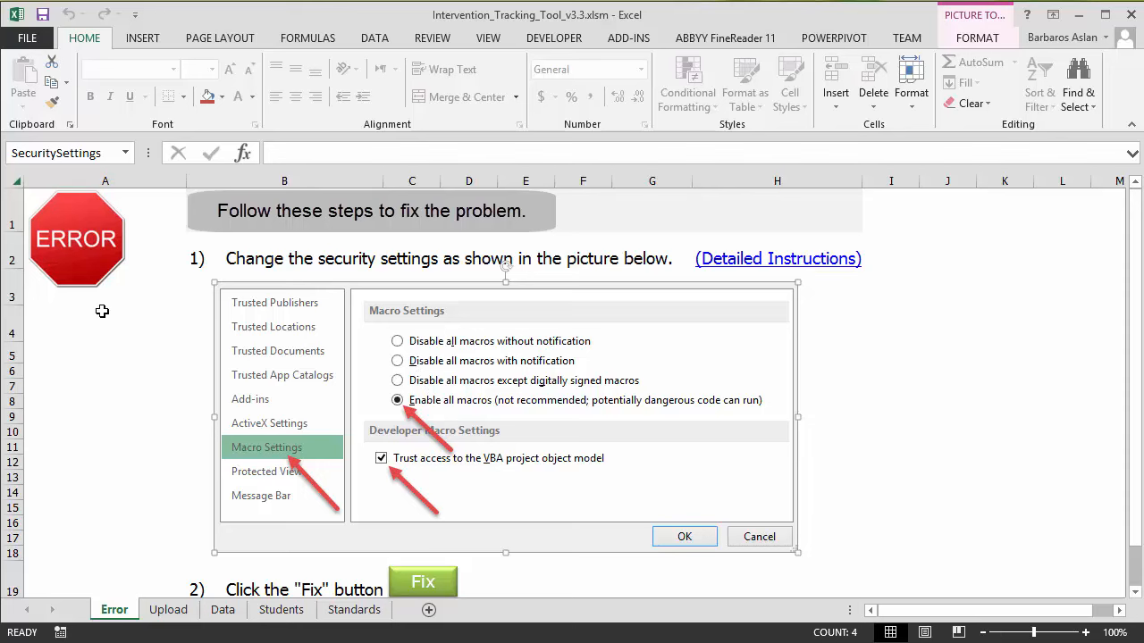
{"action": "left_click", "coordinate": [768, 266]}
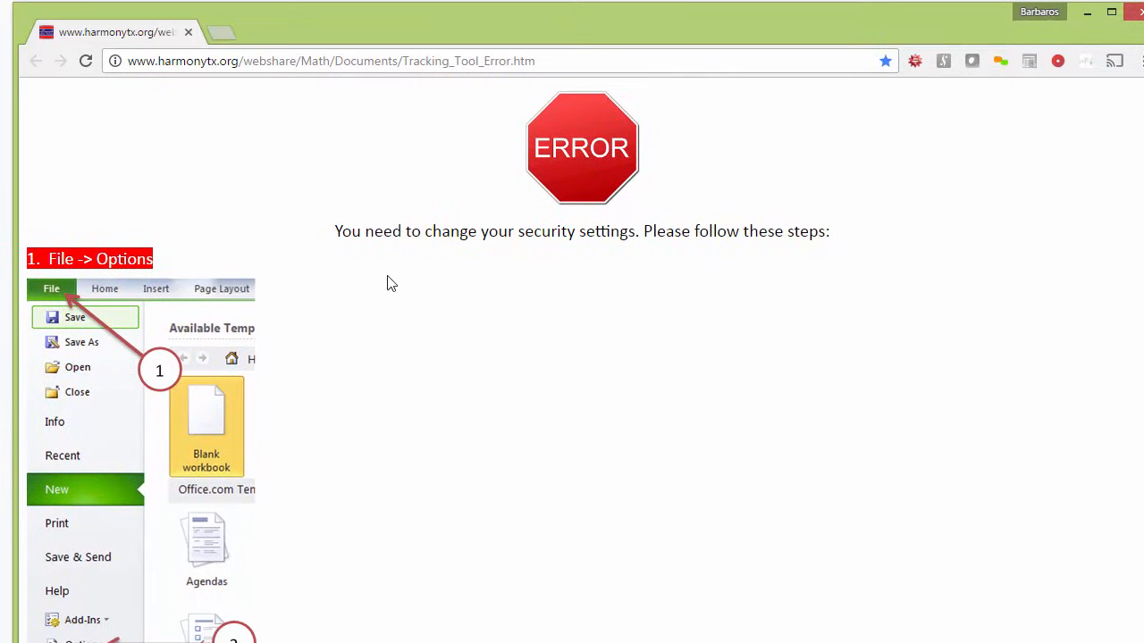
Read down the Tracking_Tool_Error instructions page, then close Chrome
{"action": "scroll", "coordinate": [135, 288], "scroll_direction": "down", "scroll_amount": 1}
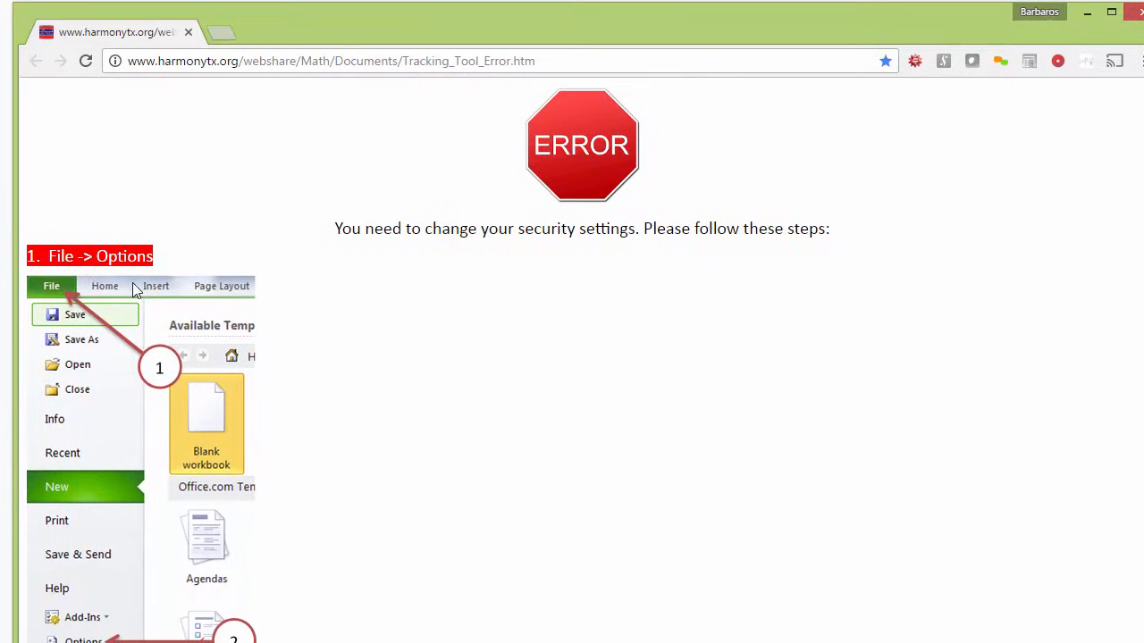
{"action": "scroll", "coordinate": [202, 331], "scroll_direction": "down", "scroll_amount": 8}
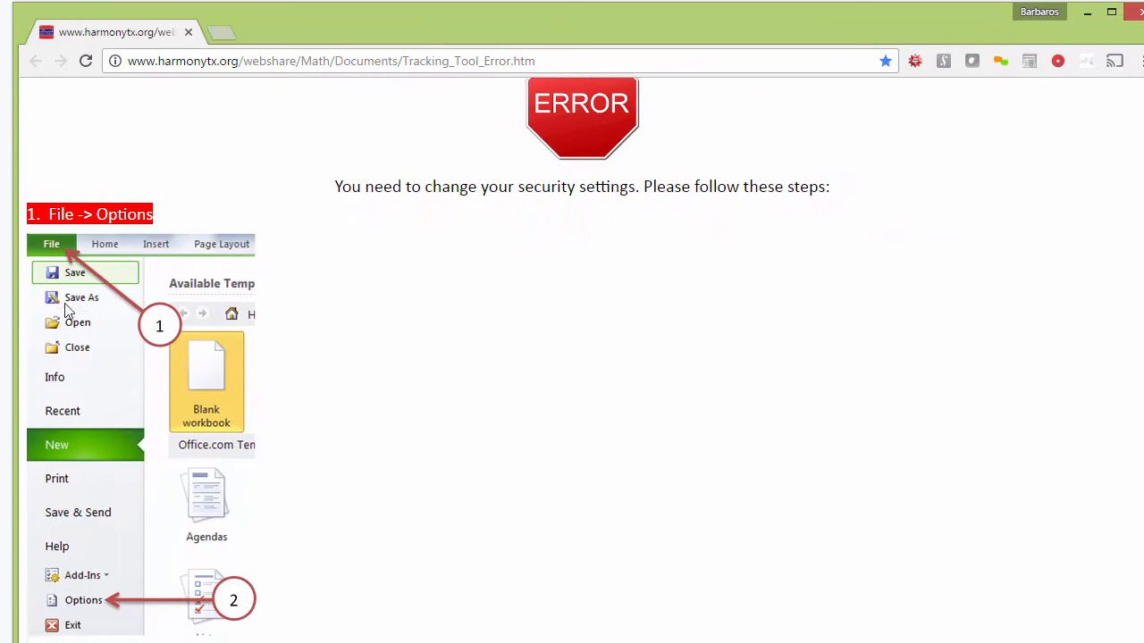
{"action": "scroll", "coordinate": [356, 426], "scroll_direction": "down", "scroll_amount": 3}
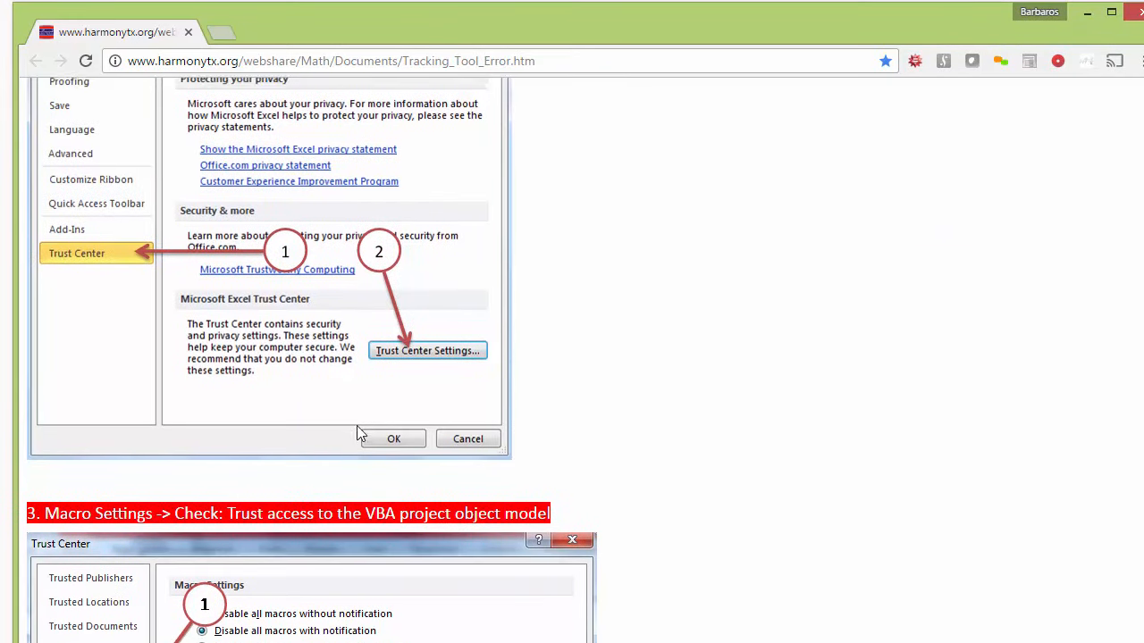
{"action": "scroll", "coordinate": [356, 455], "scroll_direction": "down", "scroll_amount": 1}
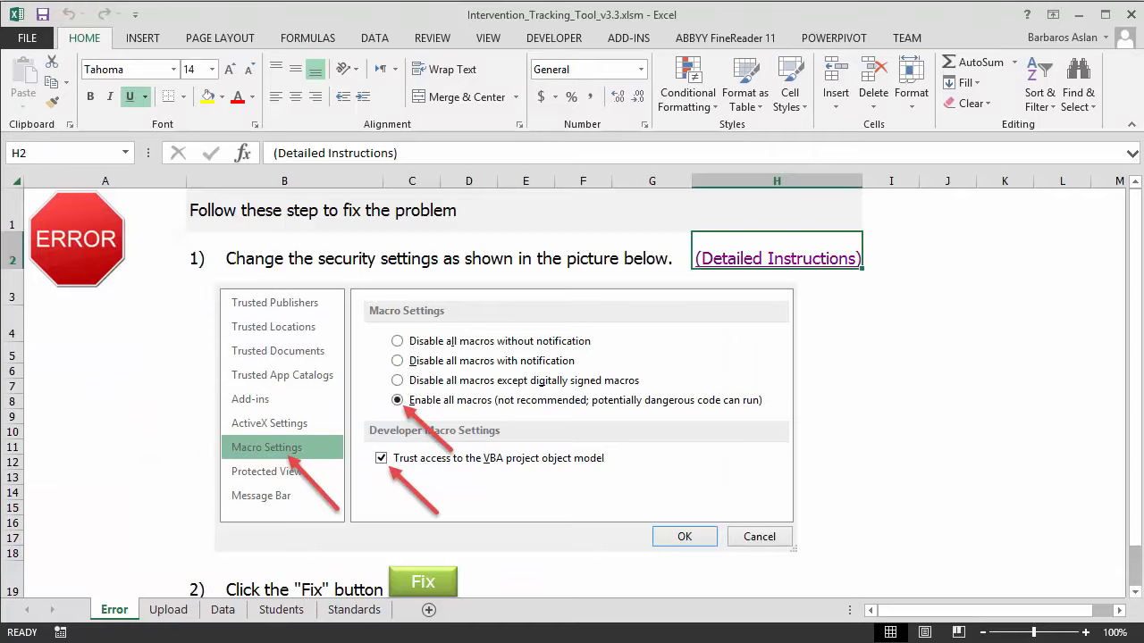
{"action": "left_click", "coordinate": [1135, 13]}
Re-tick Trust access to the VBA project object model in Trust Center Macro Settings and confirm
{"action": "left_click", "coordinate": [39, 37]}
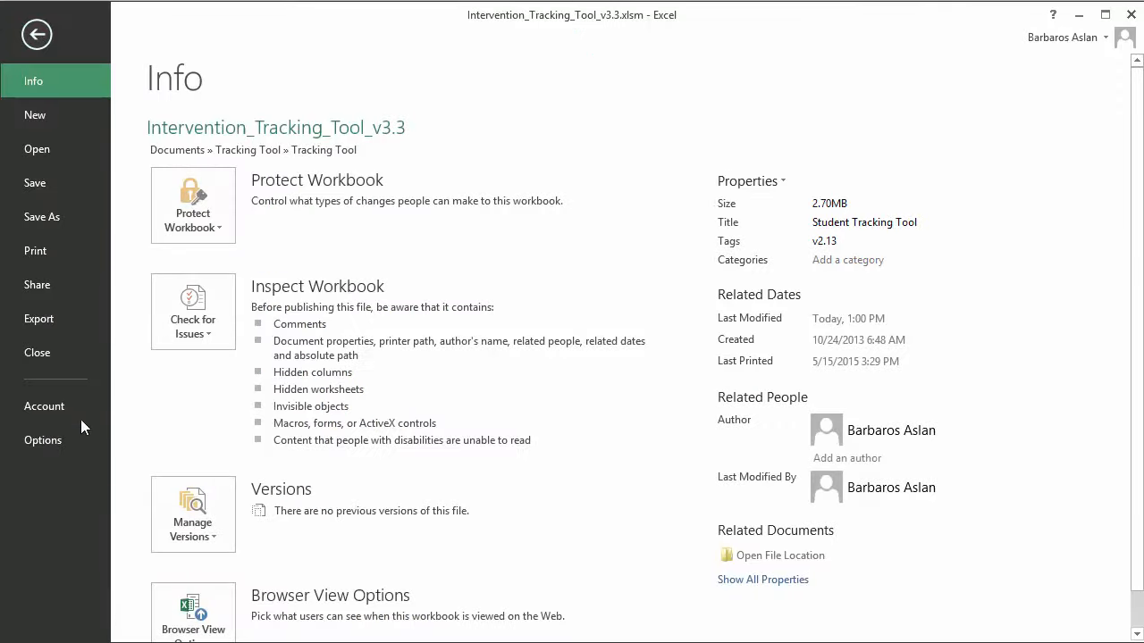
{"action": "left_click", "coordinate": [59, 439]}
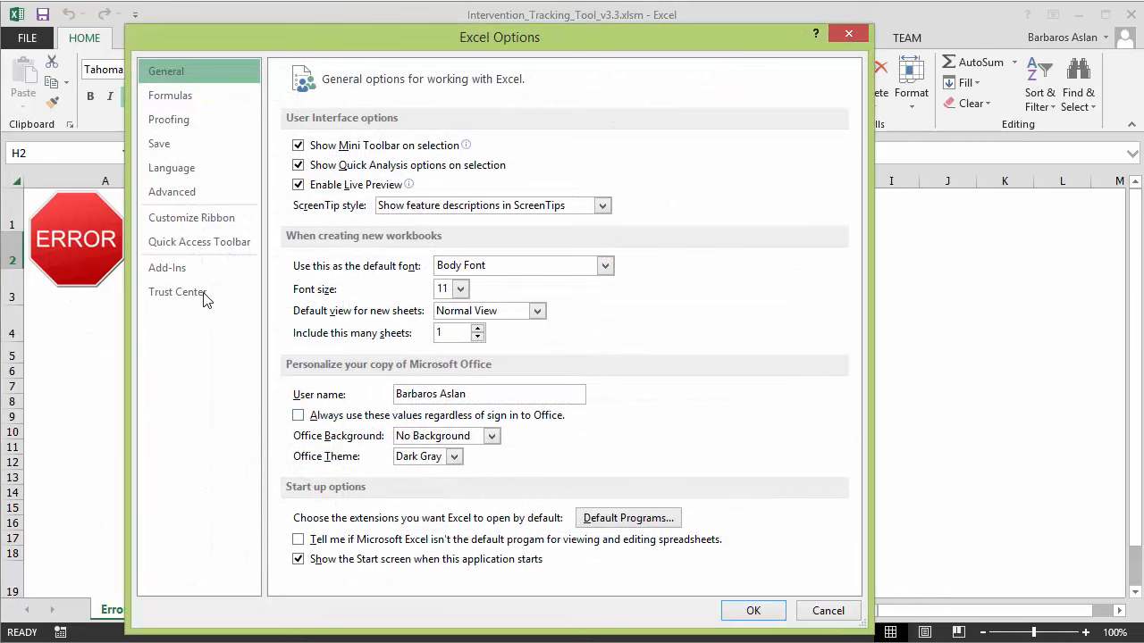
{"action": "left_click", "coordinate": [201, 297]}
{"action": "left_click", "coordinate": [804, 338]}
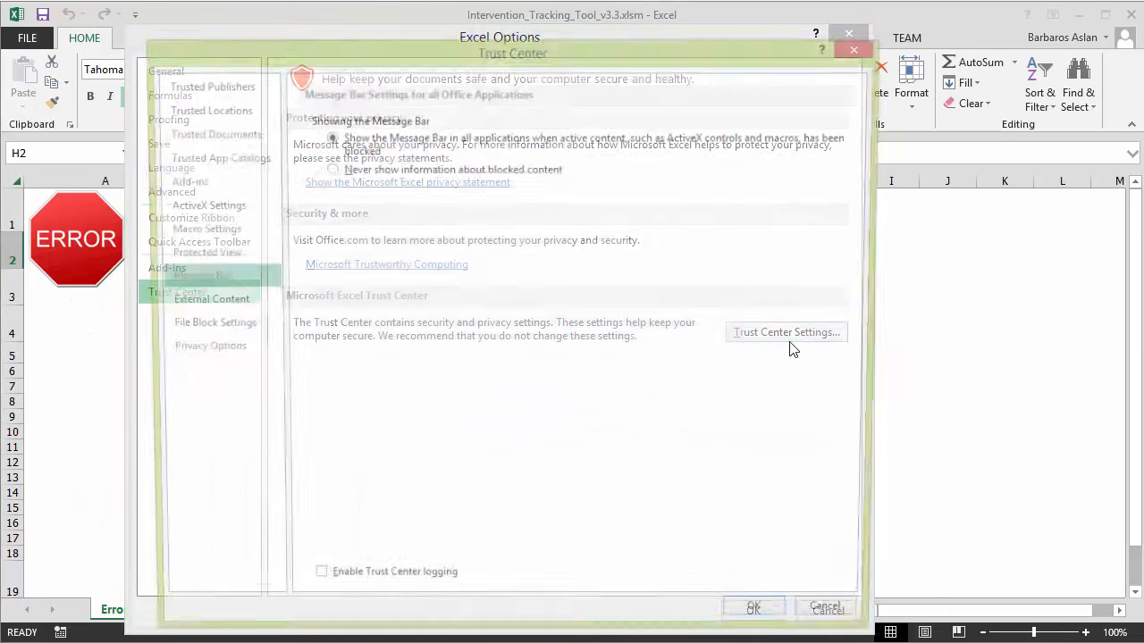
{"action": "left_click", "coordinate": [213, 235]}
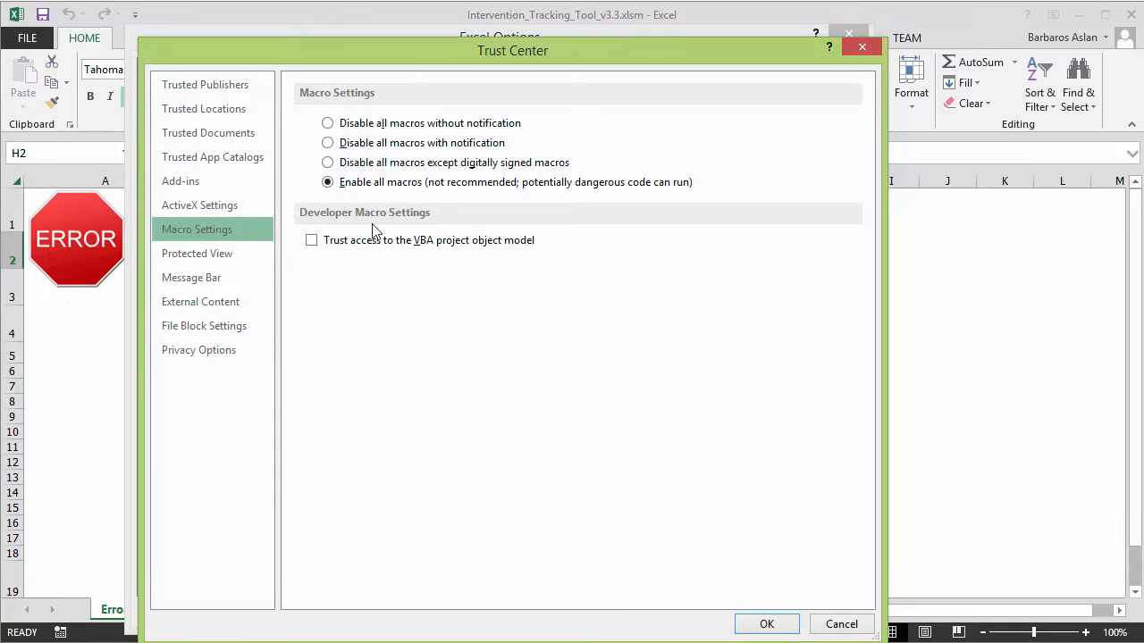
{"action": "left_click", "coordinate": [311, 240]}
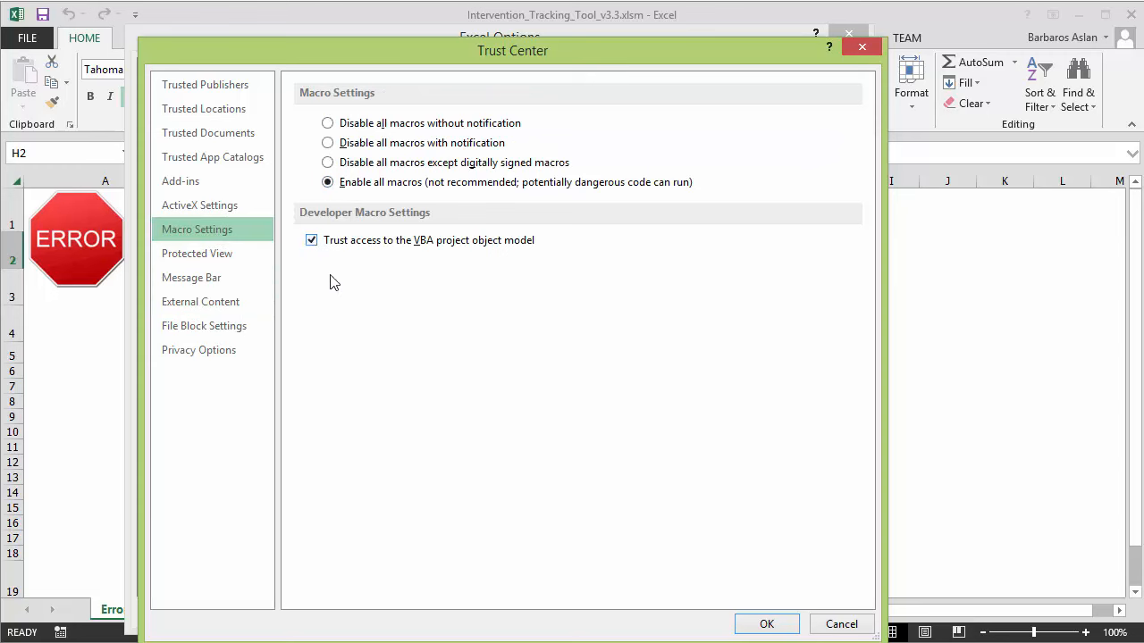
{"action": "left_click", "coordinate": [778, 627]}
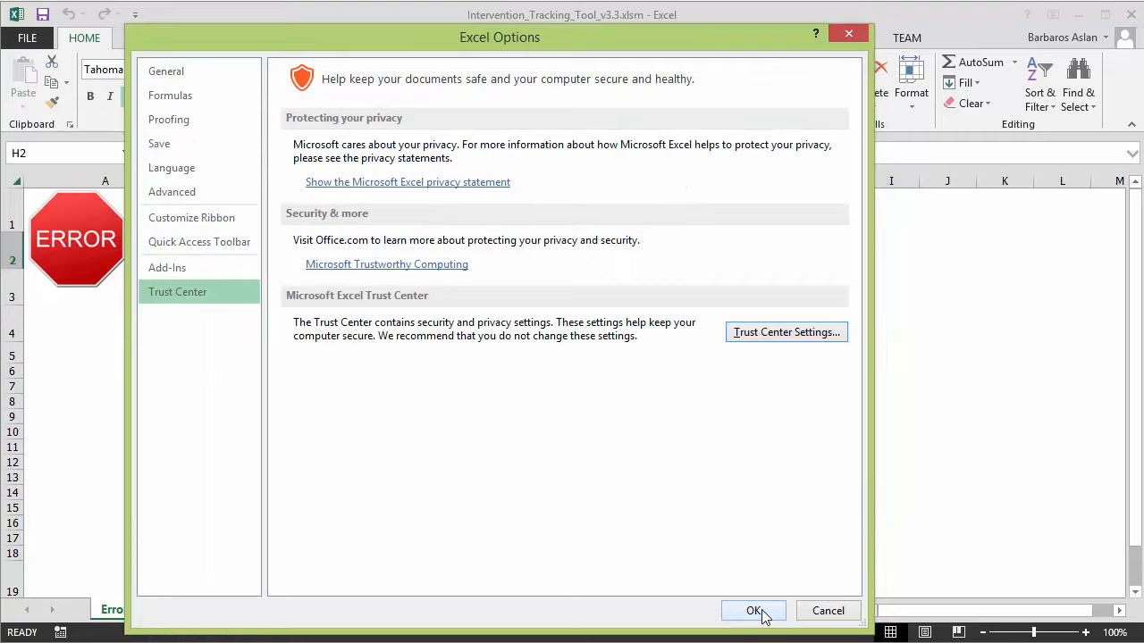
{"action": "left_click", "coordinate": [761, 613]}
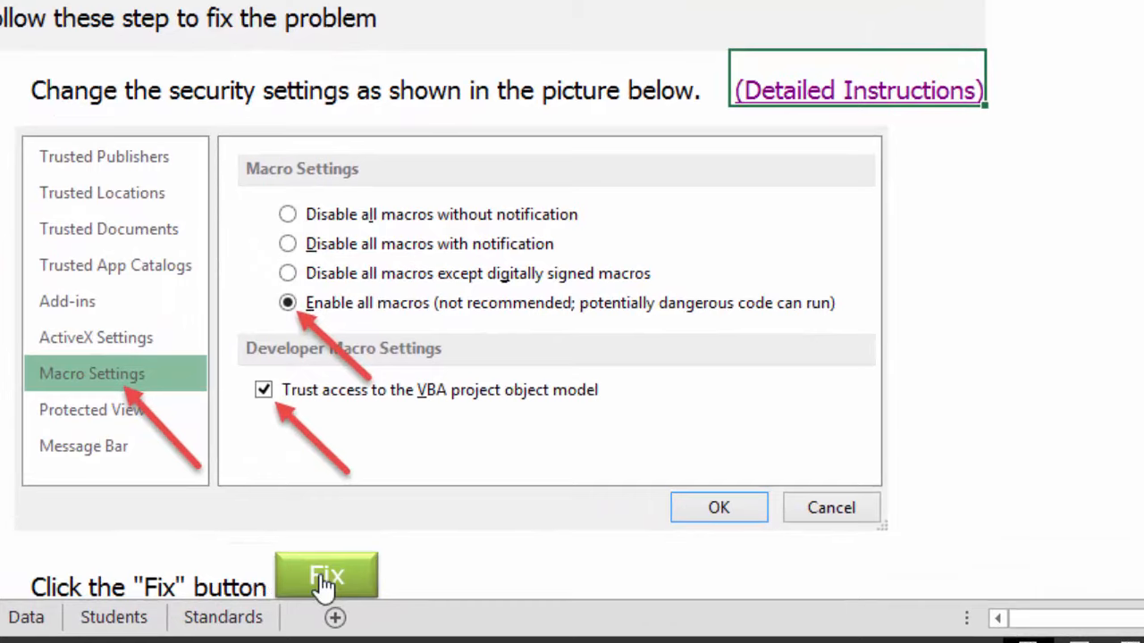
Run the green Fix button and acknowledge the SUCCESS message
{"action": "left_click", "coordinate": [324, 581]}
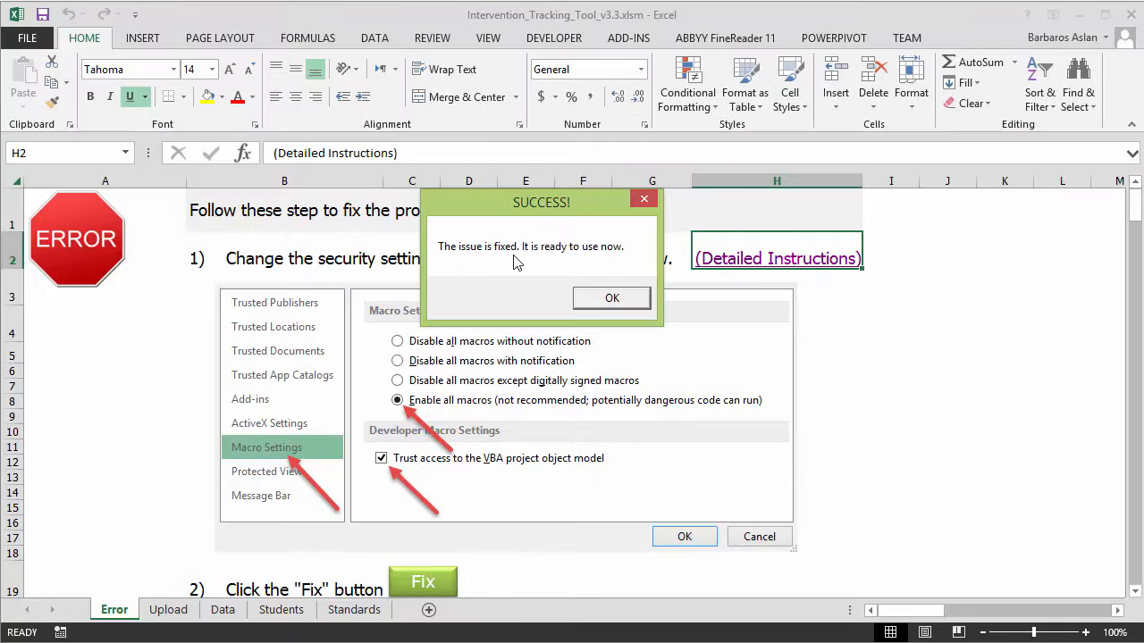
{"action": "left_click", "coordinate": [621, 299]}
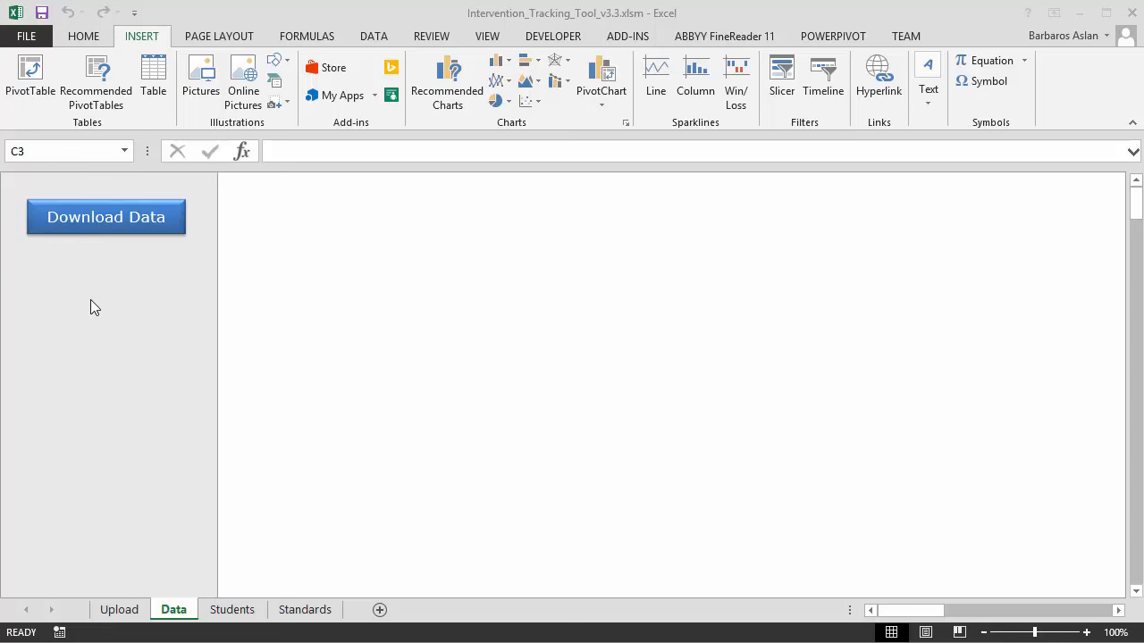
Request data with Download Data and accept downloading the new v3.4 version
{"action": "left_click", "coordinate": [106, 216]}
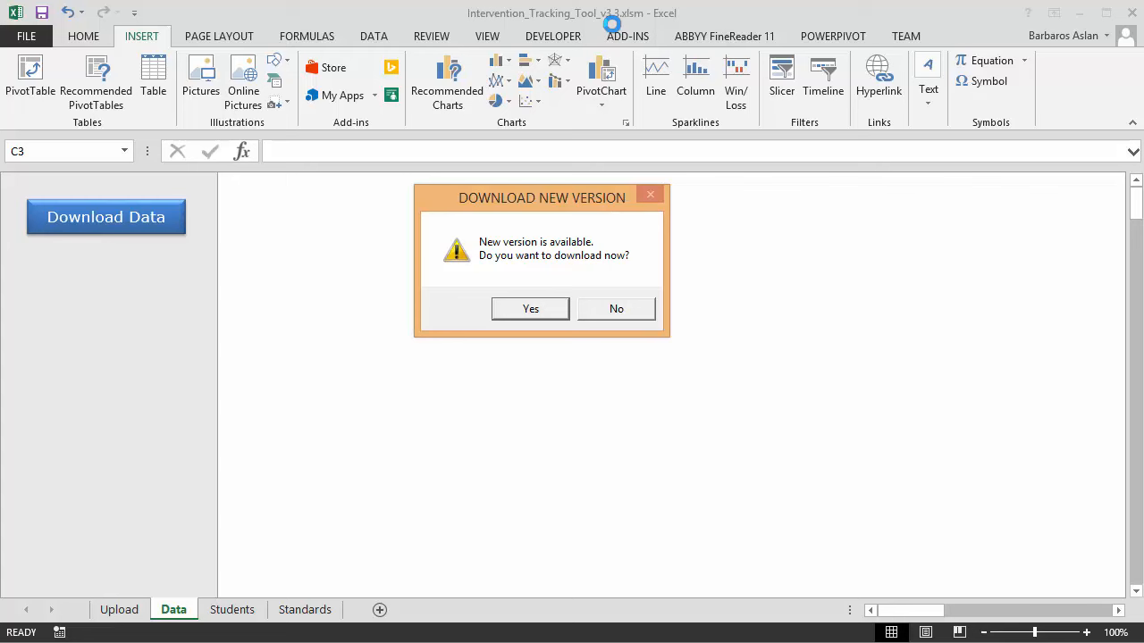
{"action": "left_click", "coordinate": [536, 308]}
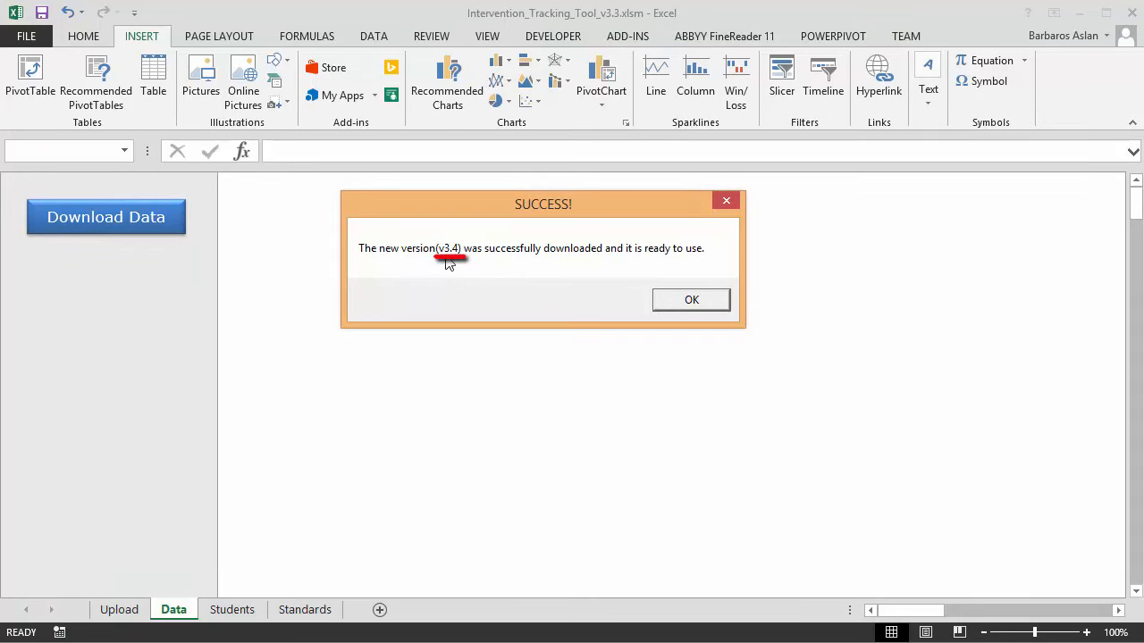
Open the v3.4 Logon form via Download Data and enter the user's name as Username
{"action": "left_click", "coordinate": [705, 299]}
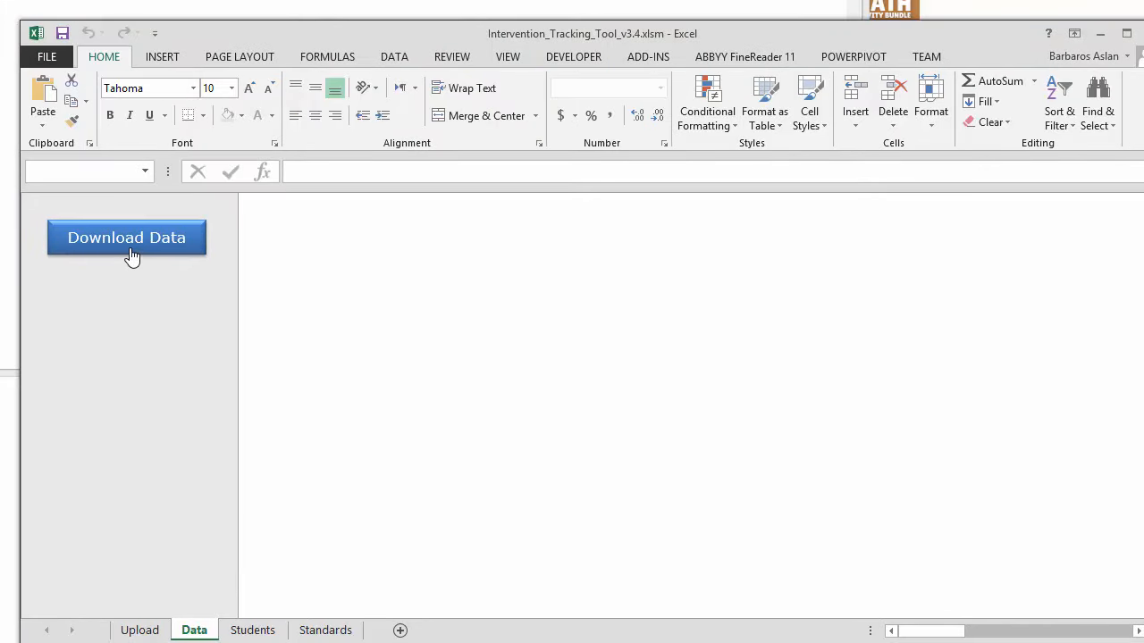
{"action": "left_click", "coordinate": [132, 257]}
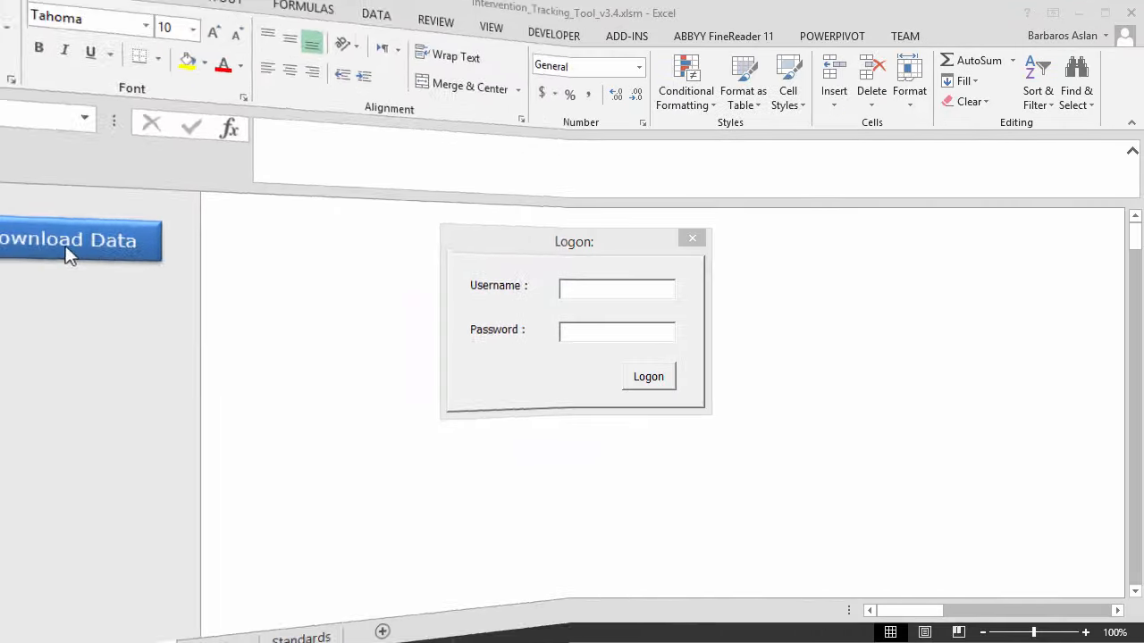
{"action": "left_click", "coordinate": [594, 291]}
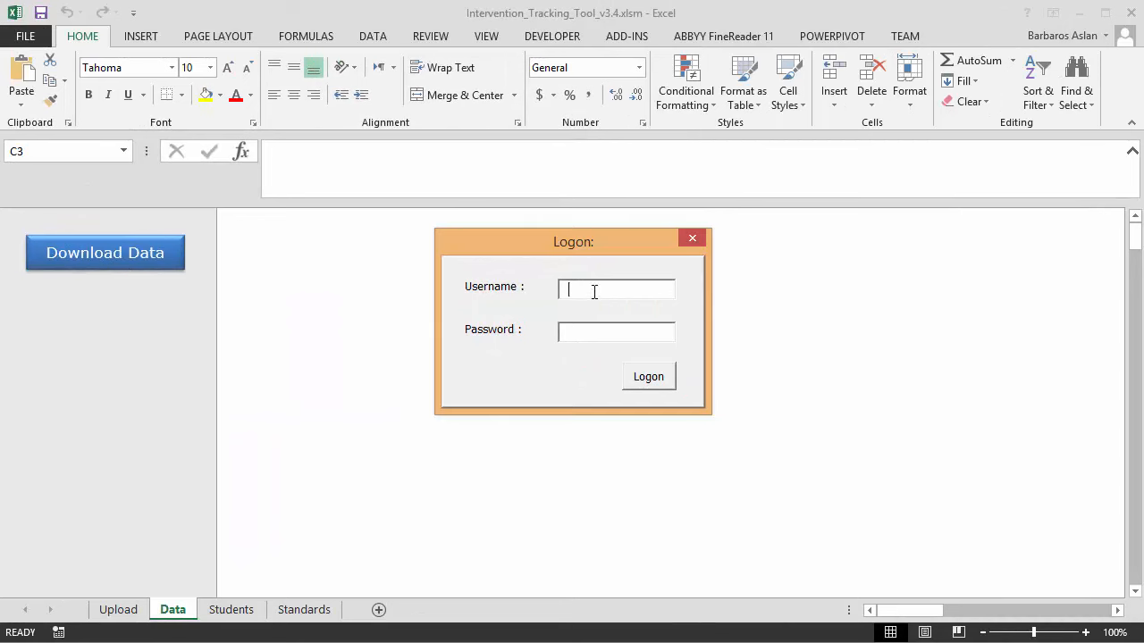
{"action": "type", "text": "Barbaros"}
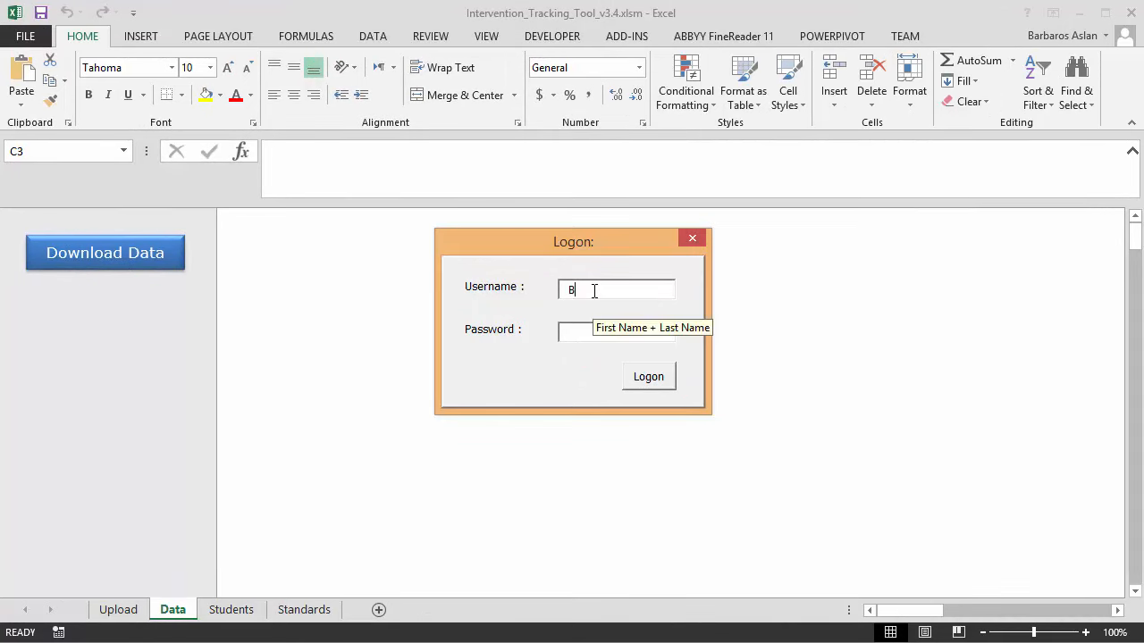
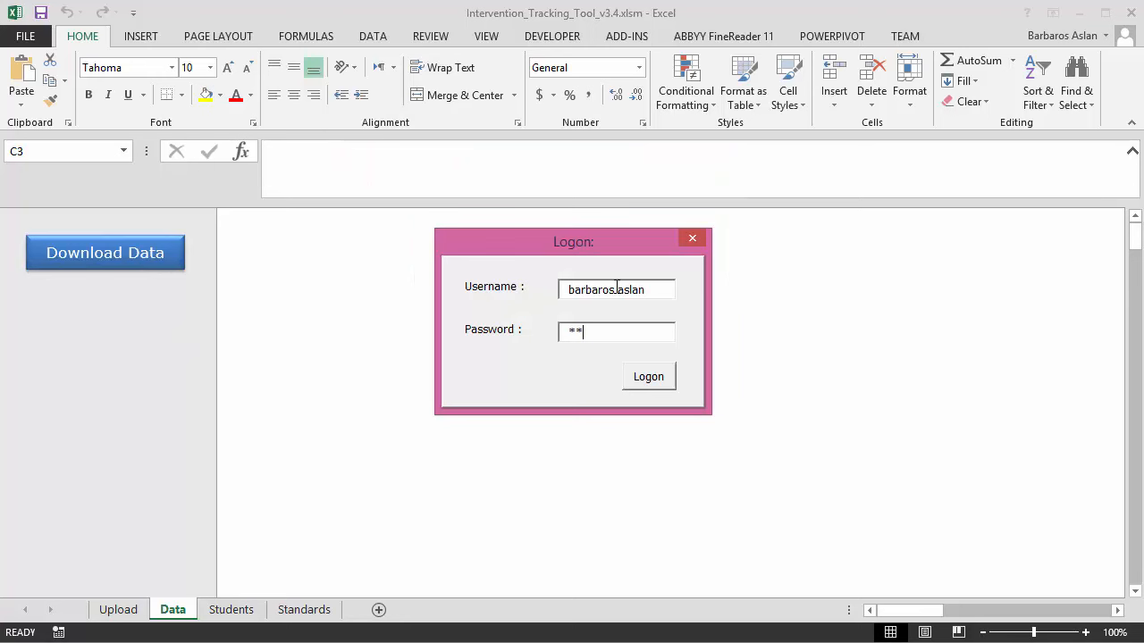
Submit the entered username and password in the Logon dialog
{"action": "key", "text": "Return"}
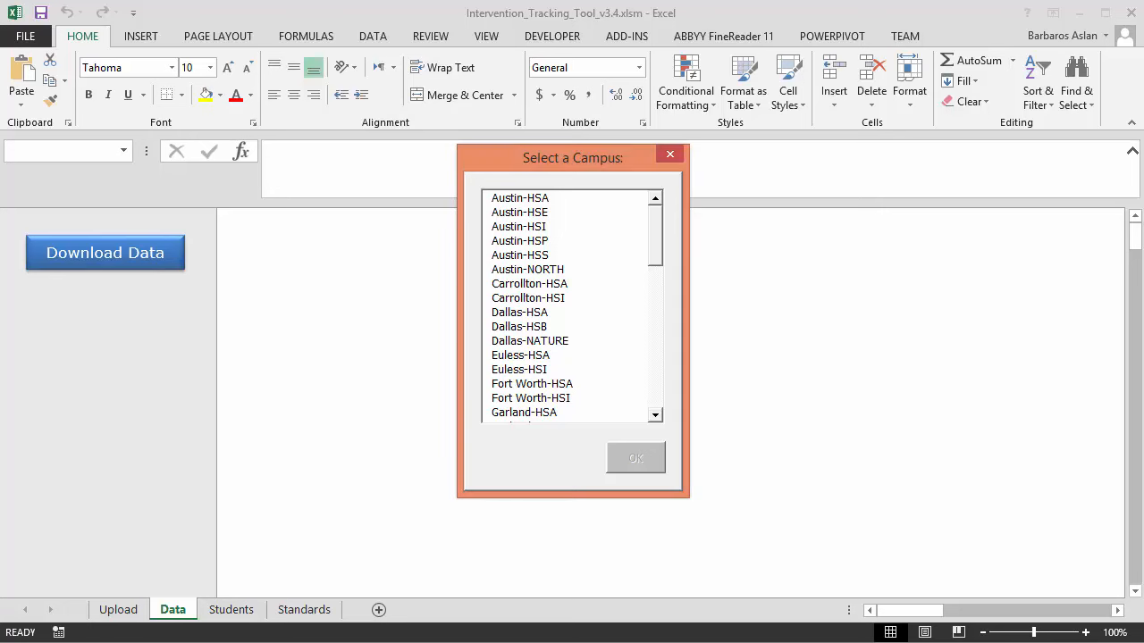
Set the campus to Katy-HSI, replacing the initial Austin-NORTH pick
{"action": "left_click", "coordinate": [561, 271]}
{"action": "left_click", "coordinate": [634, 462]}
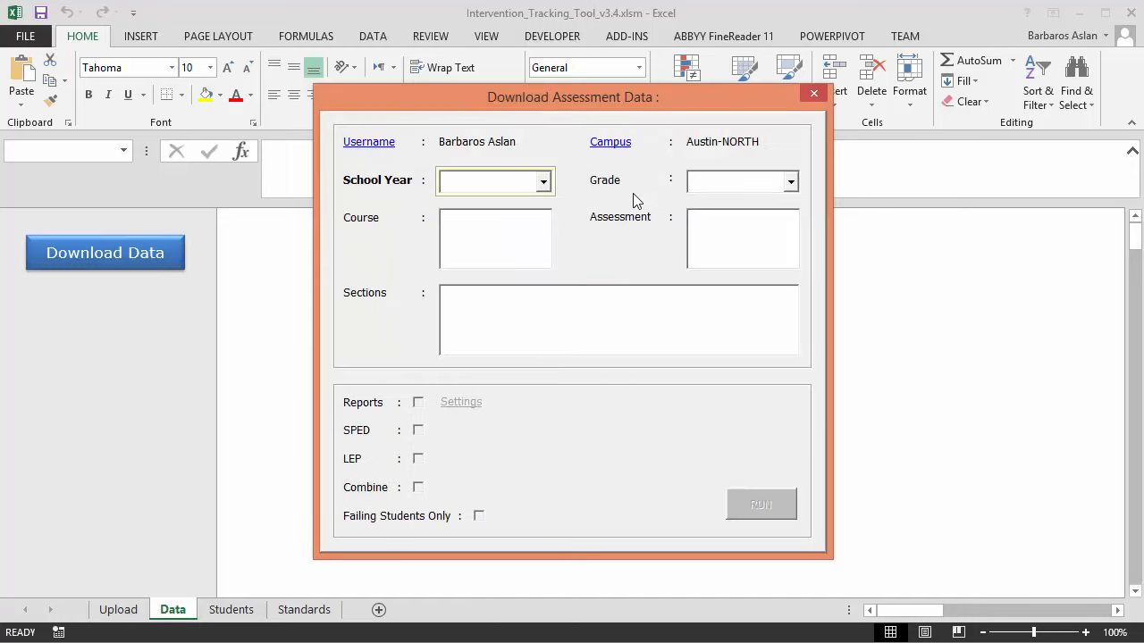
{"action": "left_click", "coordinate": [620, 149]}
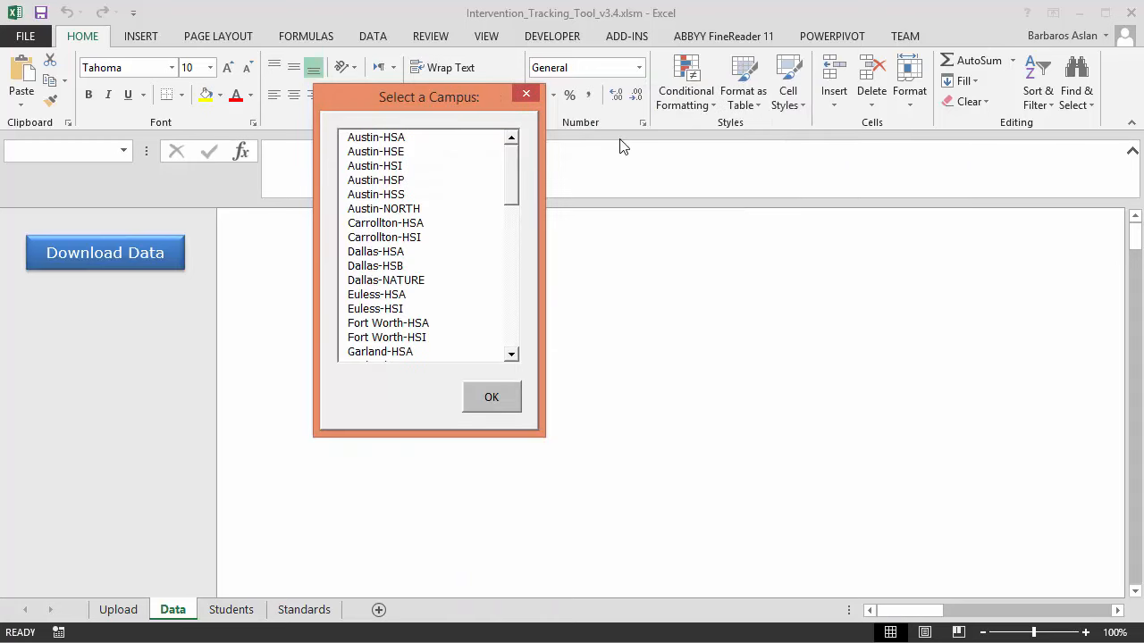
{"action": "left_click_drag", "start_coordinate": [513, 173], "coordinate": [505, 308]}
{"action": "left_click", "coordinate": [409, 237]}
{"action": "left_click", "coordinate": [487, 397]}
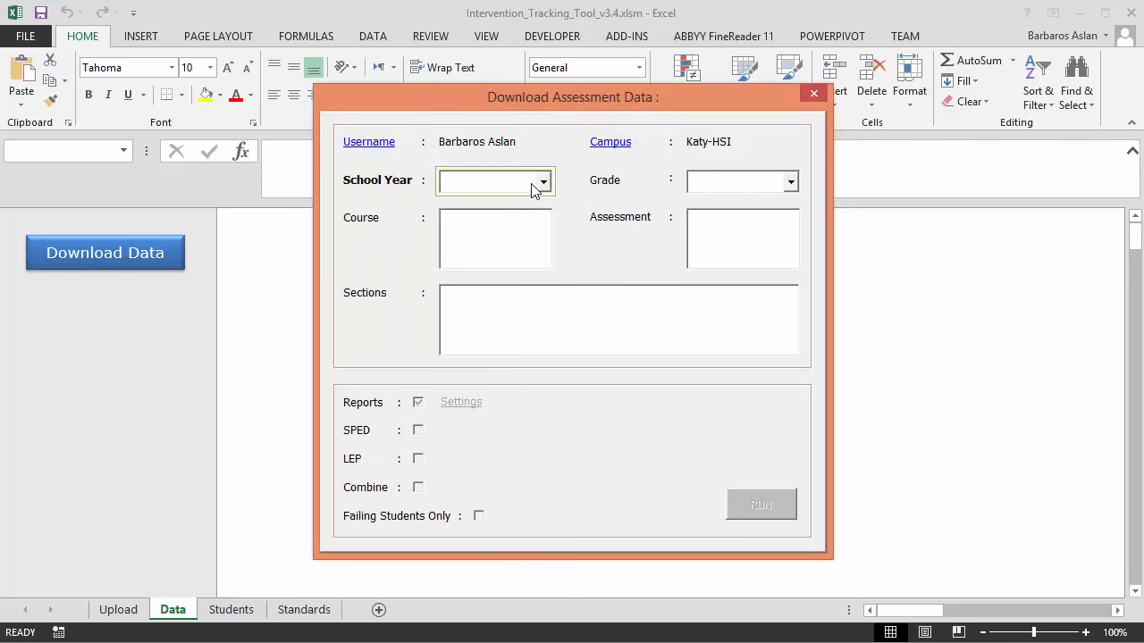
Choose school year 2015-2016, grade Gr-6, Math and ELA/Reading, STAAR, and section 7B
{"action": "left_click", "coordinate": [532, 184]}
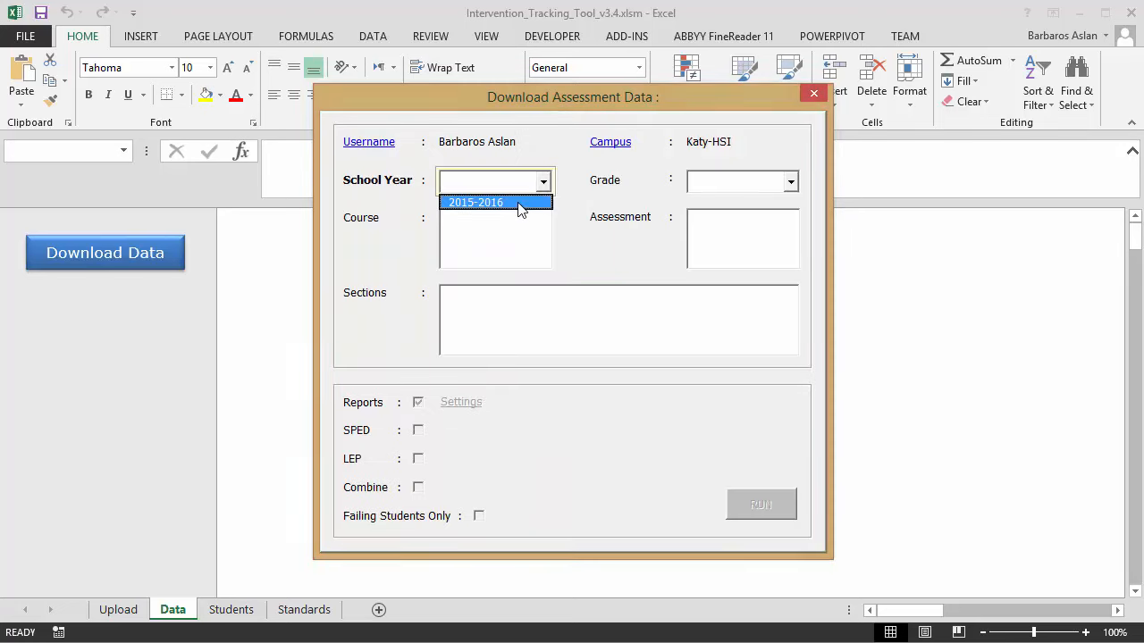
{"action": "left_click", "coordinate": [521, 204]}
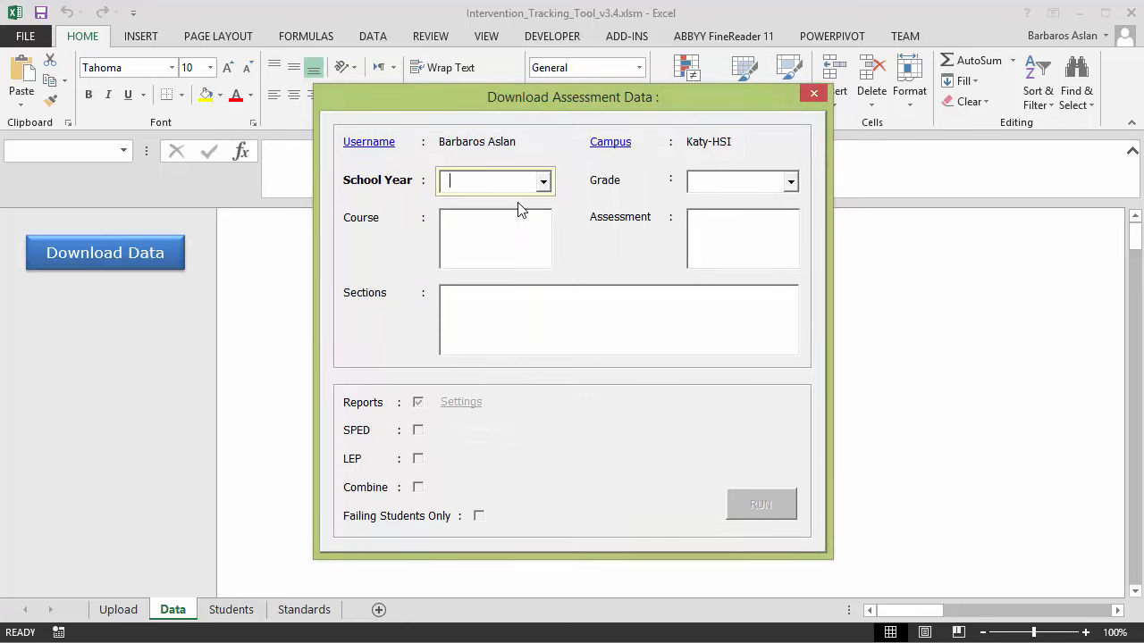
{"action": "left_click", "coordinate": [758, 184]}
{"action": "left_click", "coordinate": [741, 216]}
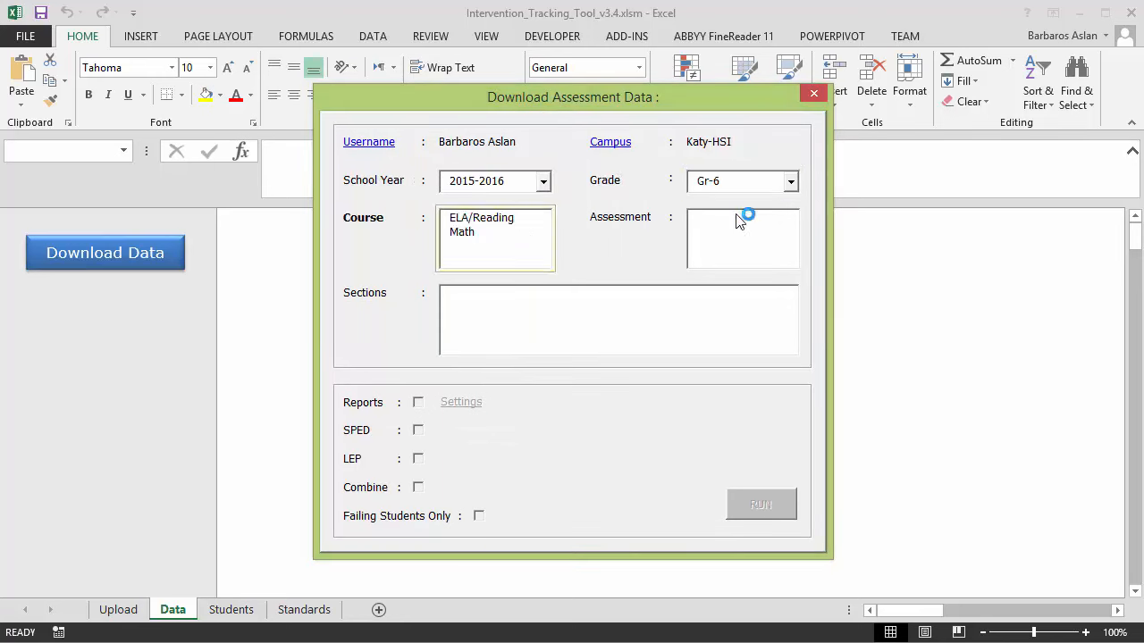
{"action": "left_click", "coordinate": [474, 232]}
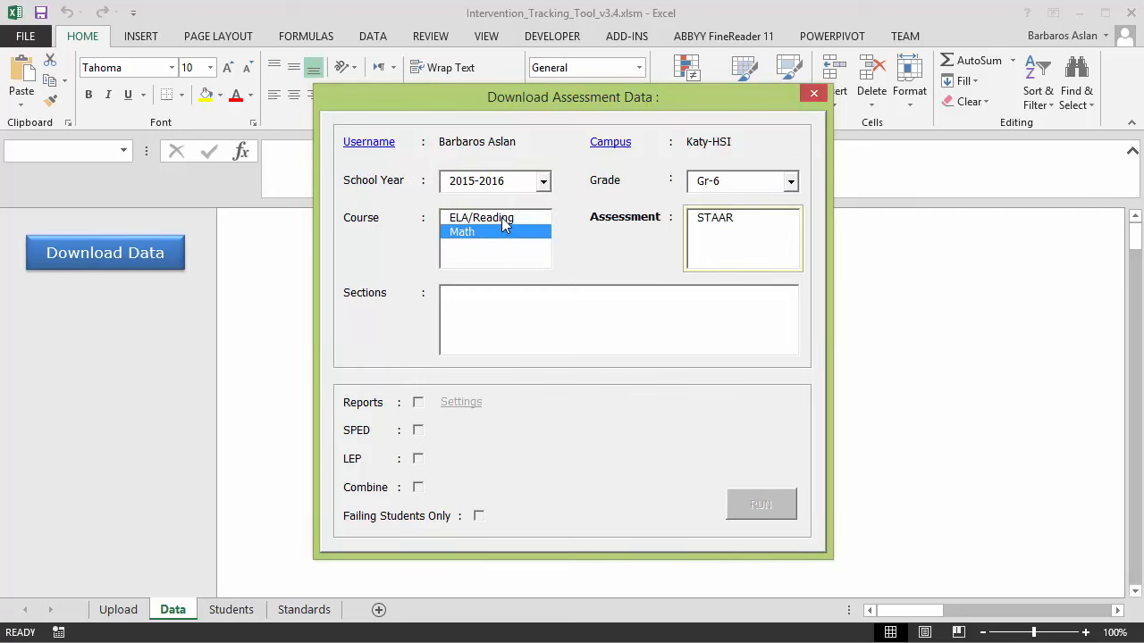
{"action": "left_click", "coordinate": [501, 218]}
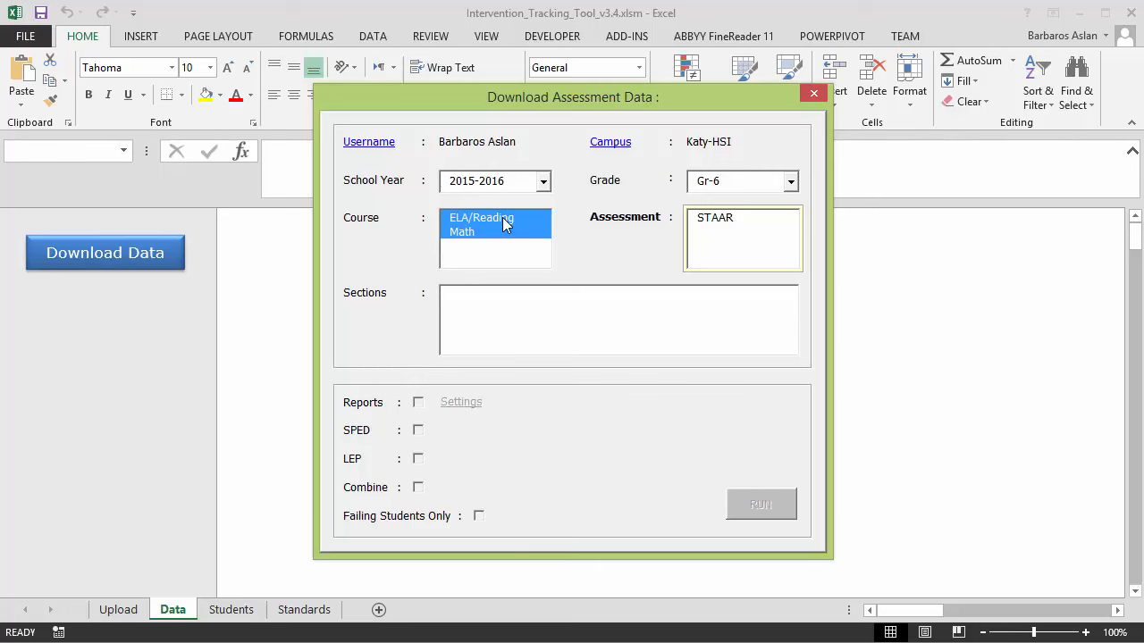
{"action": "left_click", "coordinate": [713, 220]}
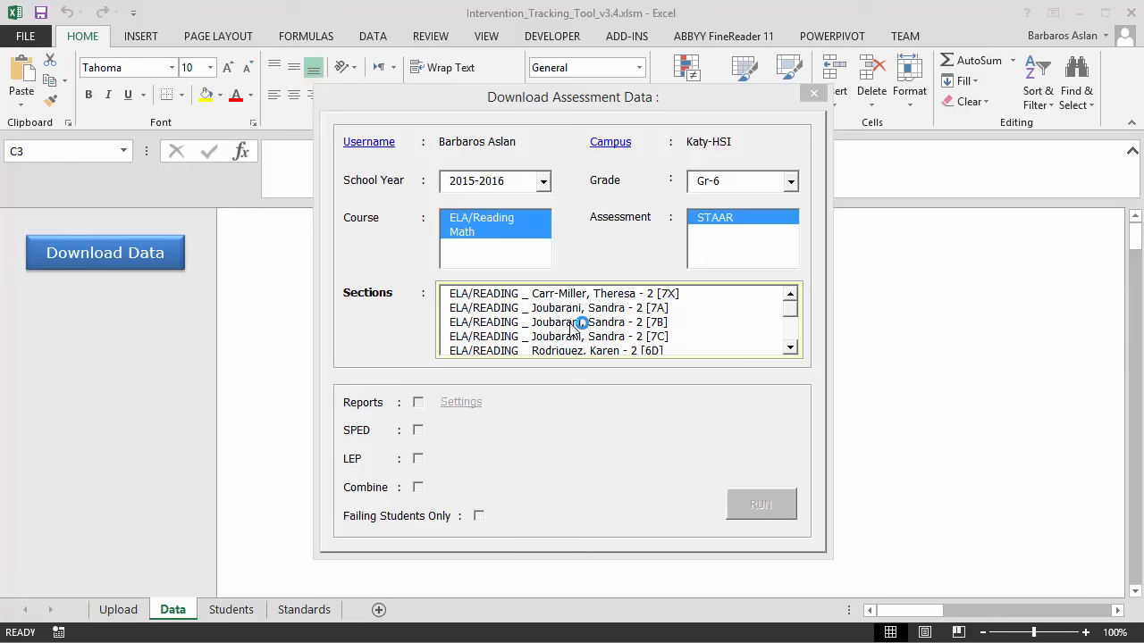
{"action": "left_click", "coordinate": [564, 325]}
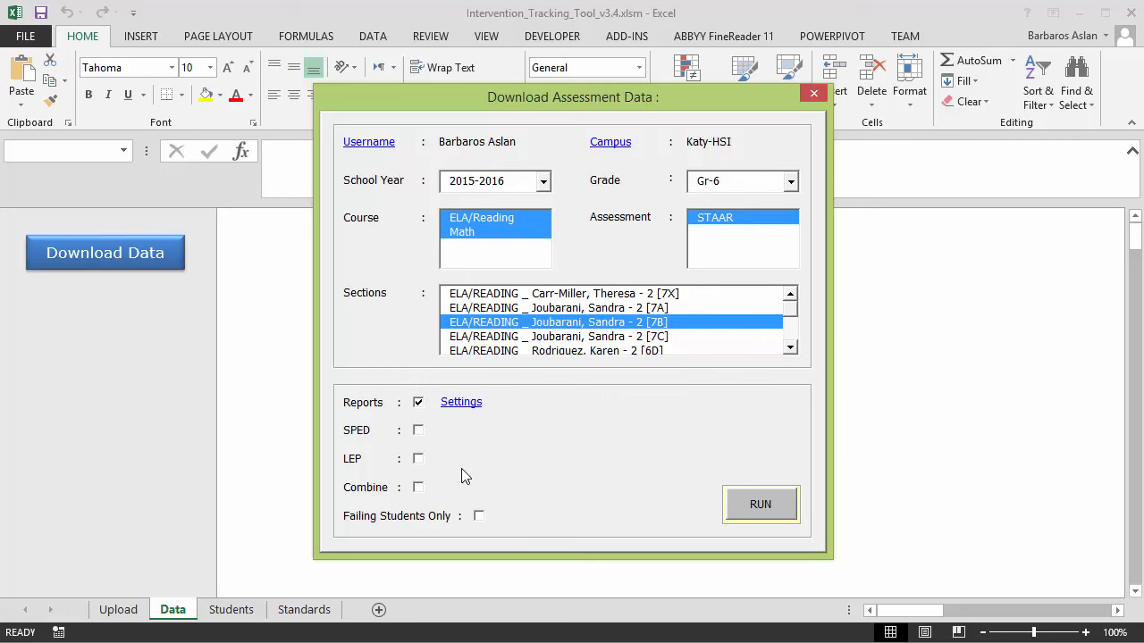
Open the Export Reports settings for the selected 7B section
{"action": "left_click", "coordinate": [459, 404]}
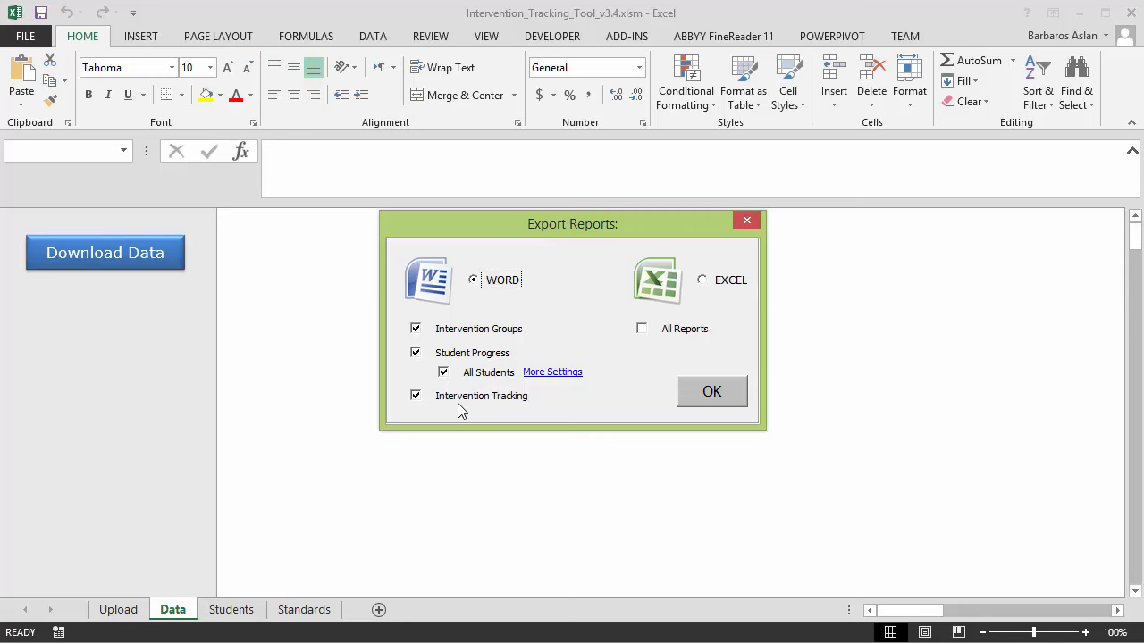
Keep Word export settings, include SPED and LEP students, combine courses, and show the Upload sheet
{"action": "left_click", "coordinate": [708, 393]}
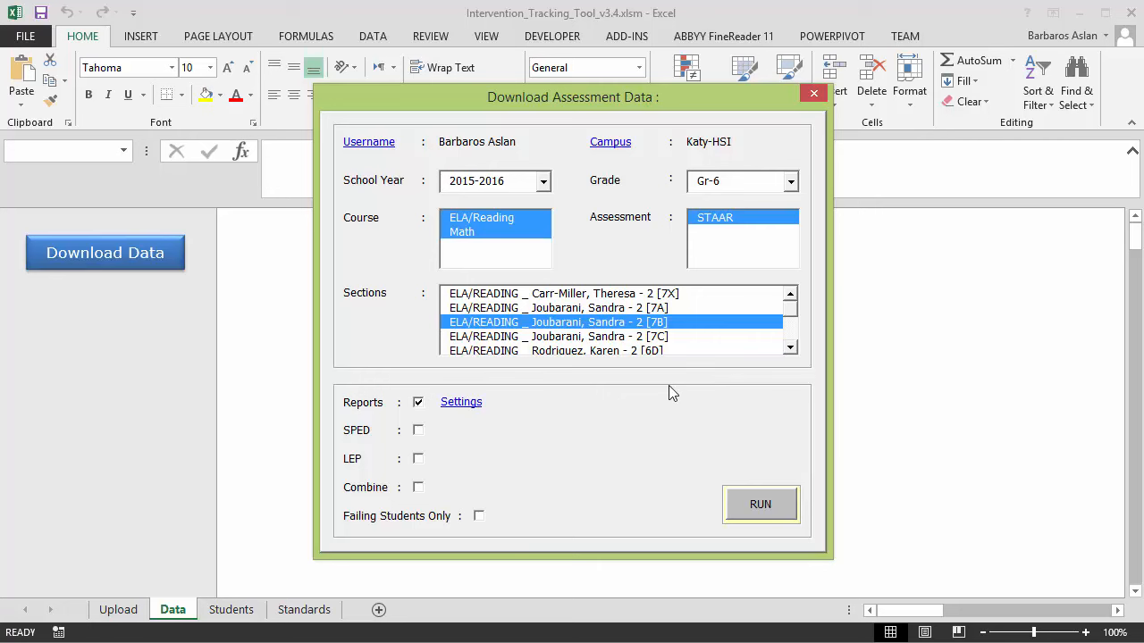
{"action": "left_click", "coordinate": [418, 433]}
{"action": "left_click", "coordinate": [419, 460]}
{"action": "left_click", "coordinate": [418, 489]}
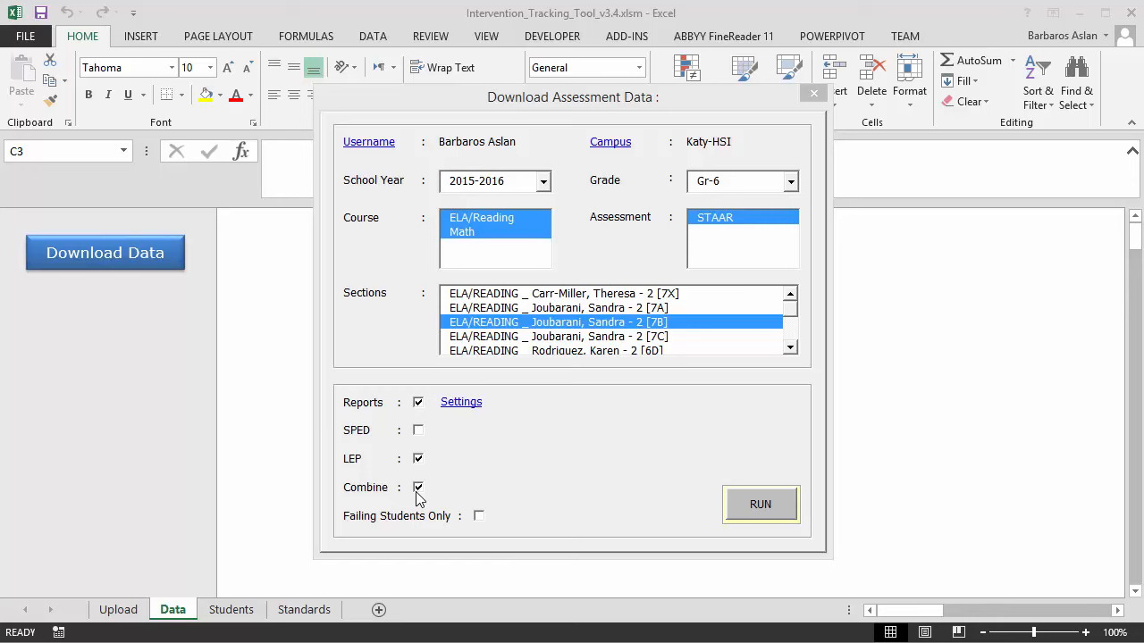
{"action": "left_click", "coordinate": [814, 97]}
{"action": "left_click", "coordinate": [132, 608]}
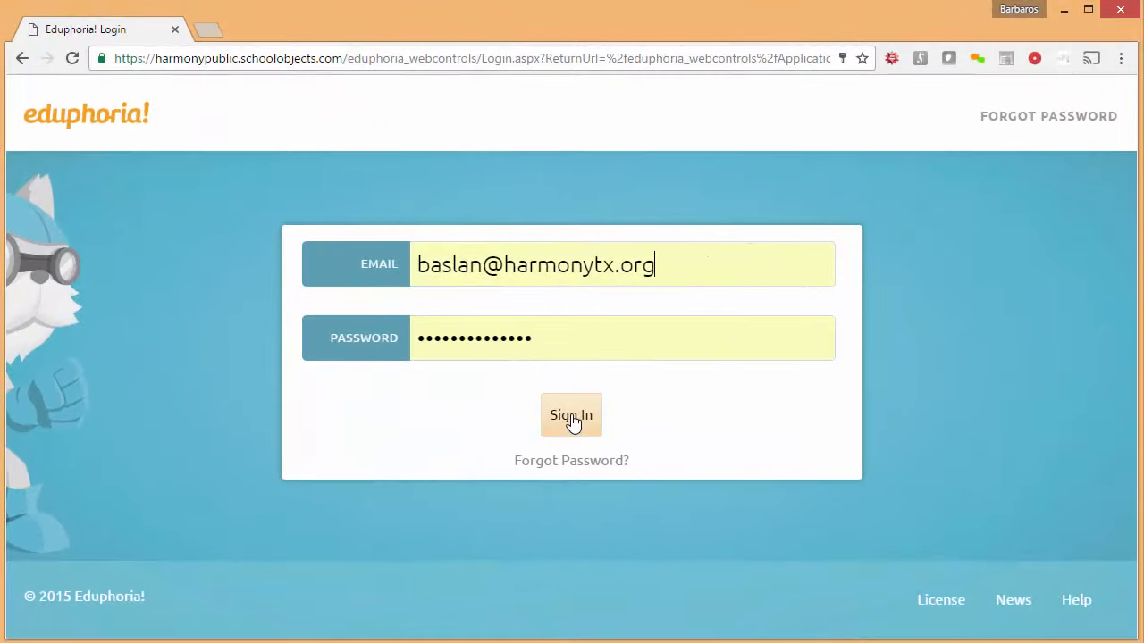
Sign in to Eduphoria and open the 2016-2017 sixth grade Math common assessment in Aware
{"action": "left_click", "coordinate": [572, 418]}
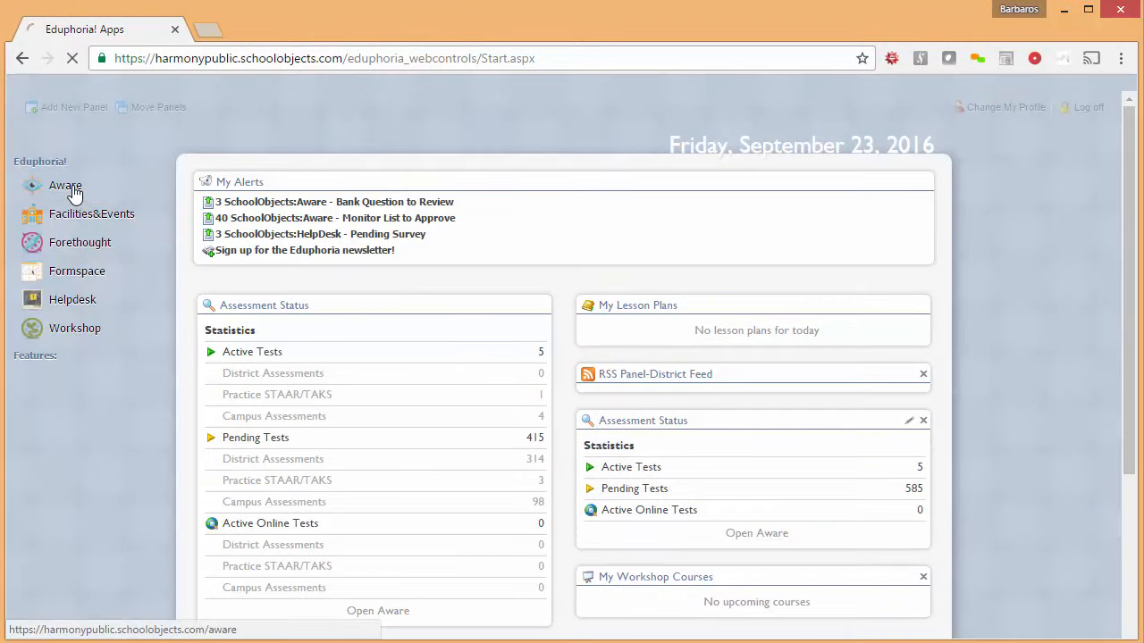
{"action": "left_click", "coordinate": [73, 189]}
{"action": "left_click", "coordinate": [82, 183]}
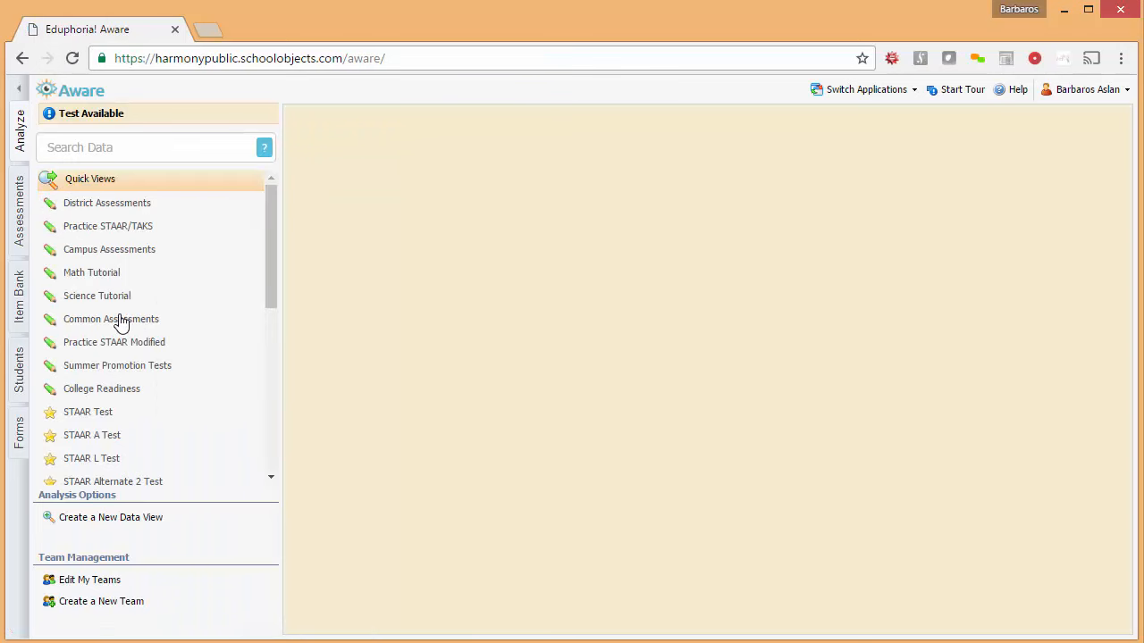
{"action": "left_click", "coordinate": [118, 320]}
{"action": "left_click", "coordinate": [105, 342]}
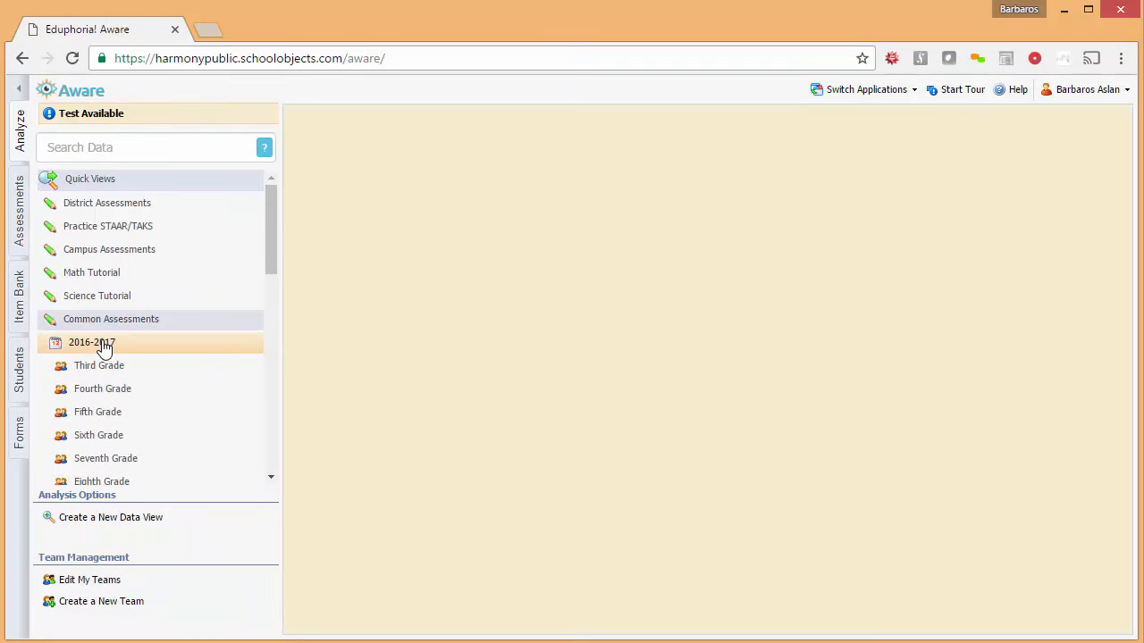
{"action": "left_click", "coordinate": [103, 435]}
{"action": "left_click", "coordinate": [108, 461]}
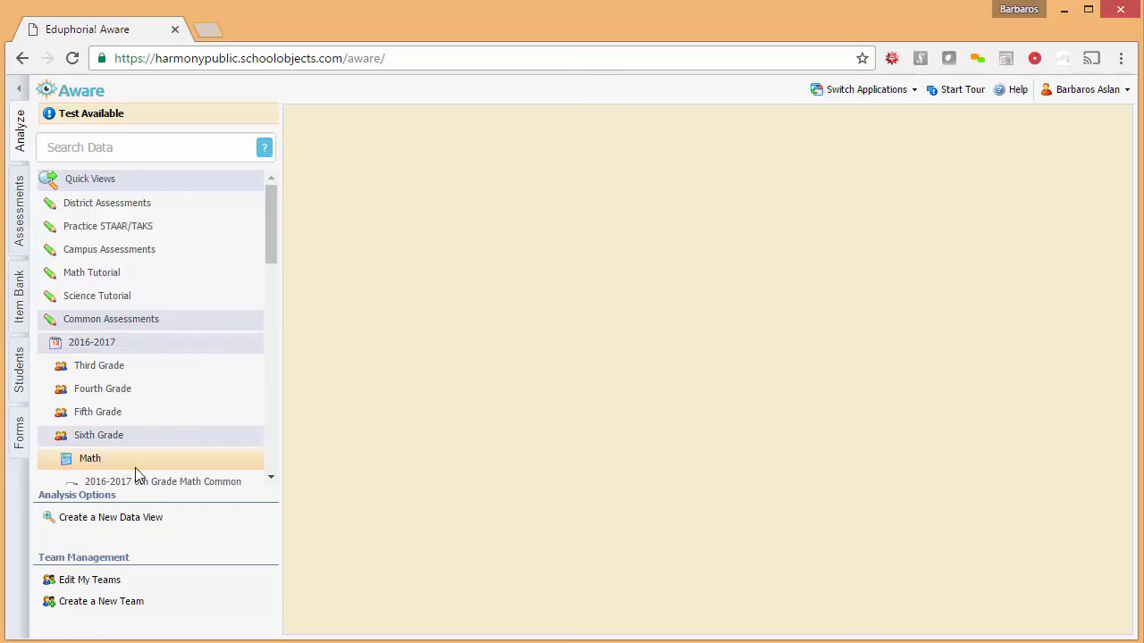
{"action": "left_click", "coordinate": [146, 483]}
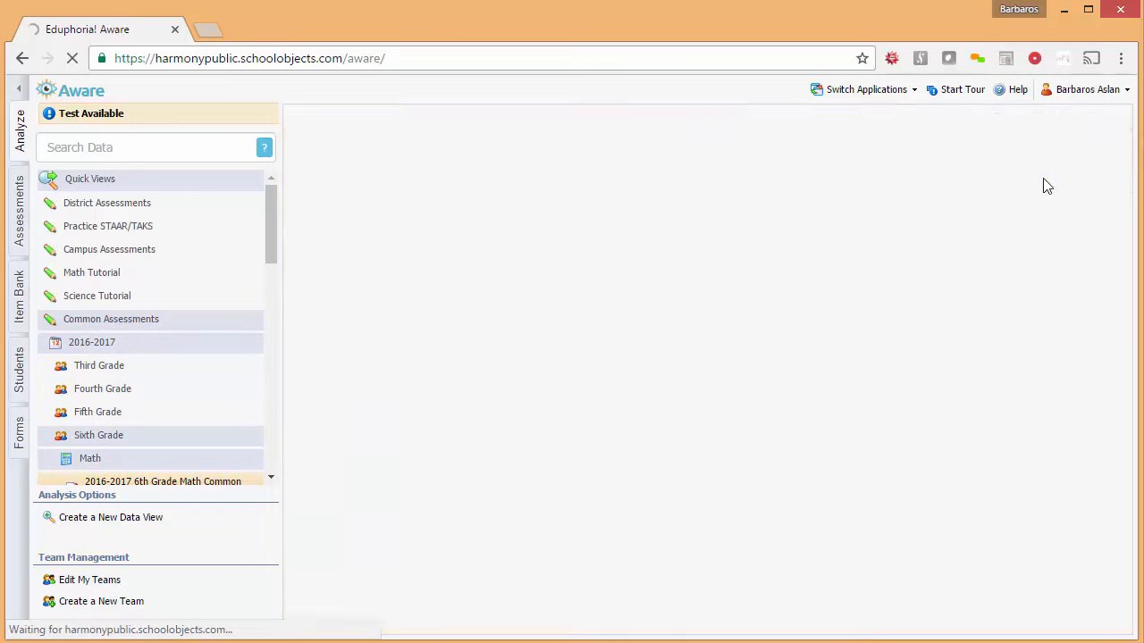
Export the Tracking Tool Data - Current Teacher report to Excel and open ExportView
{"action": "left_click", "coordinate": [1022, 117]}
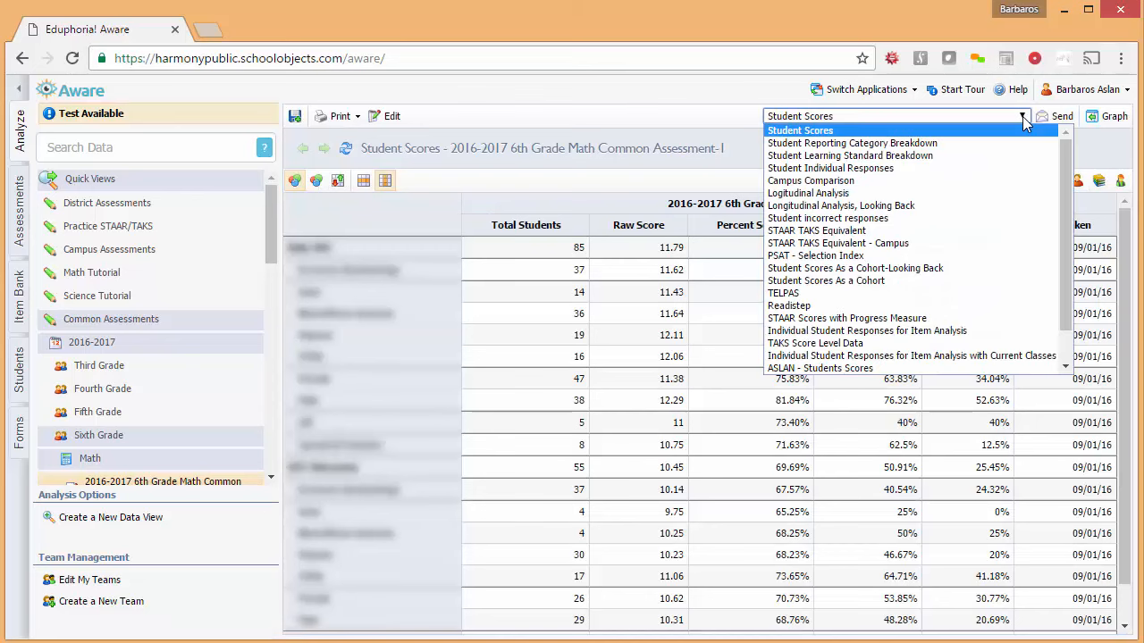
{"action": "left_click_drag", "start_coordinate": [1070, 190], "coordinate": [1070, 231]}
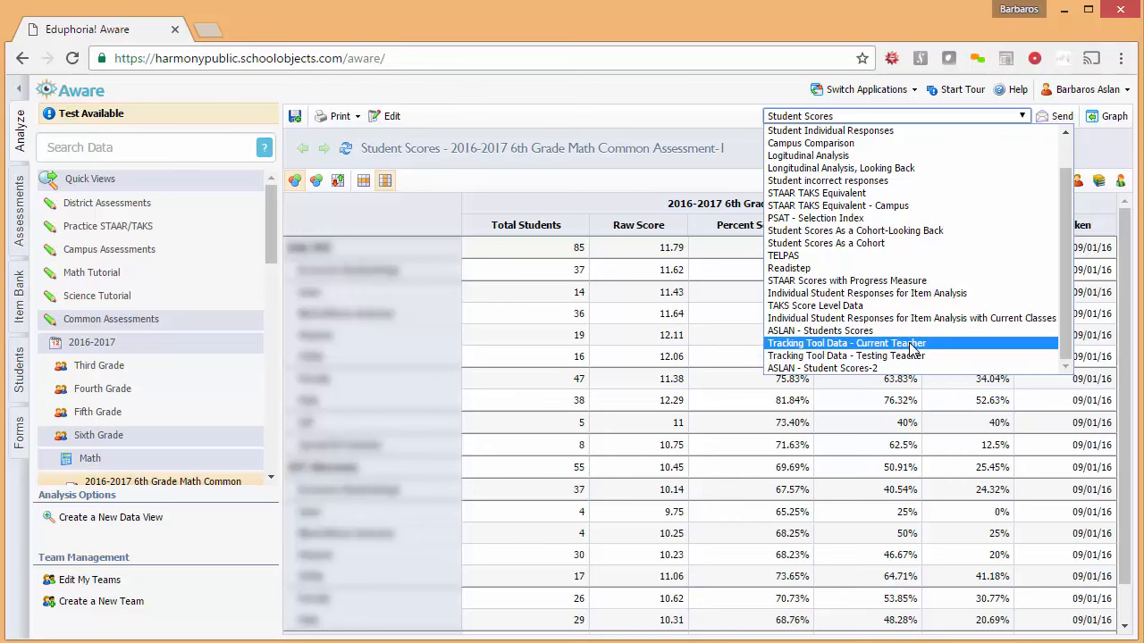
{"action": "left_click", "coordinate": [912, 345]}
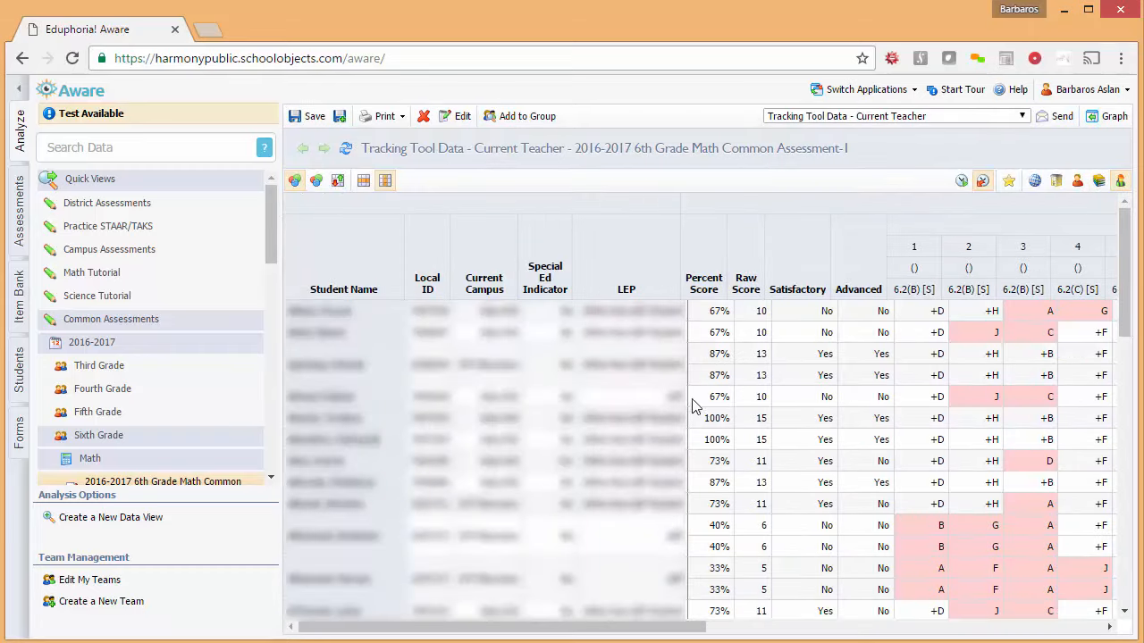
{"action": "left_click", "coordinate": [388, 117]}
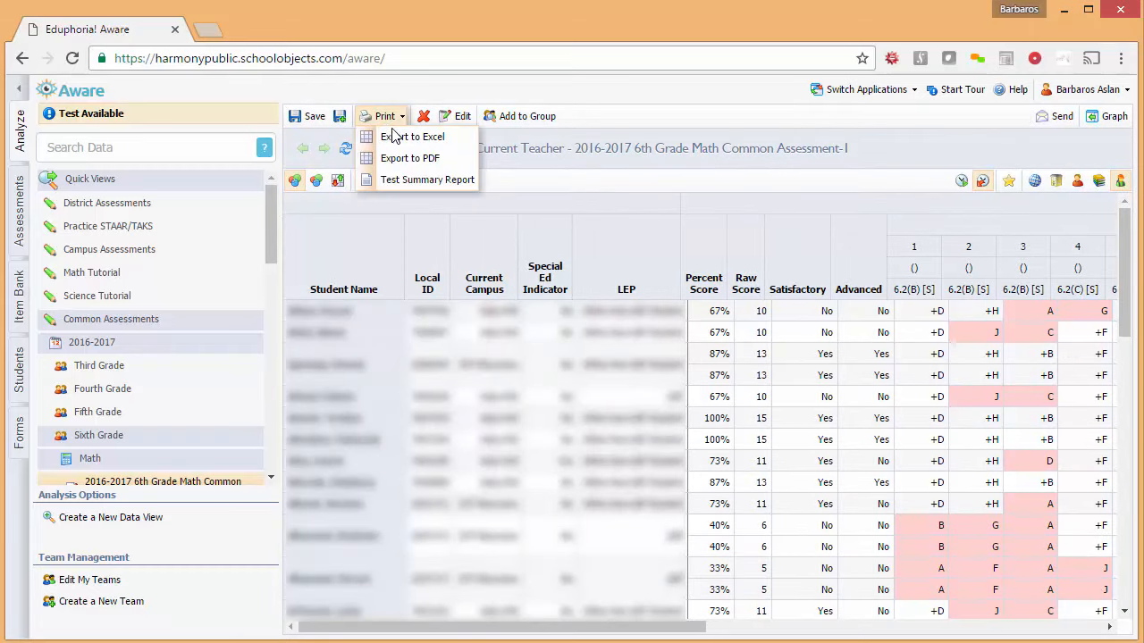
{"action": "left_click", "coordinate": [411, 140]}
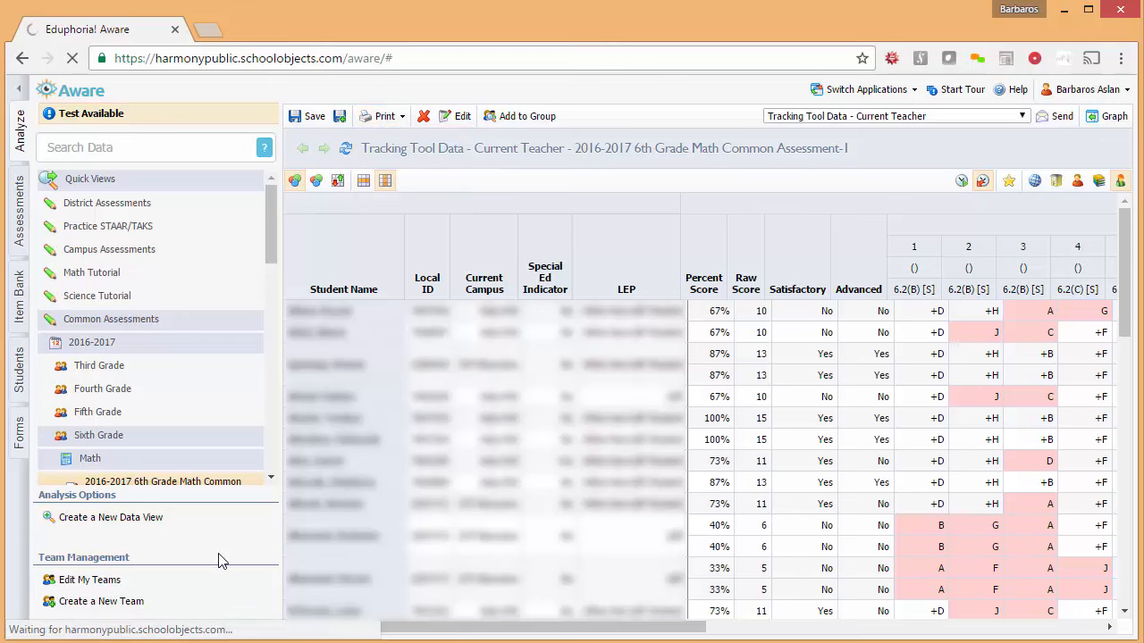
{"action": "left_click", "coordinate": [148, 621]}
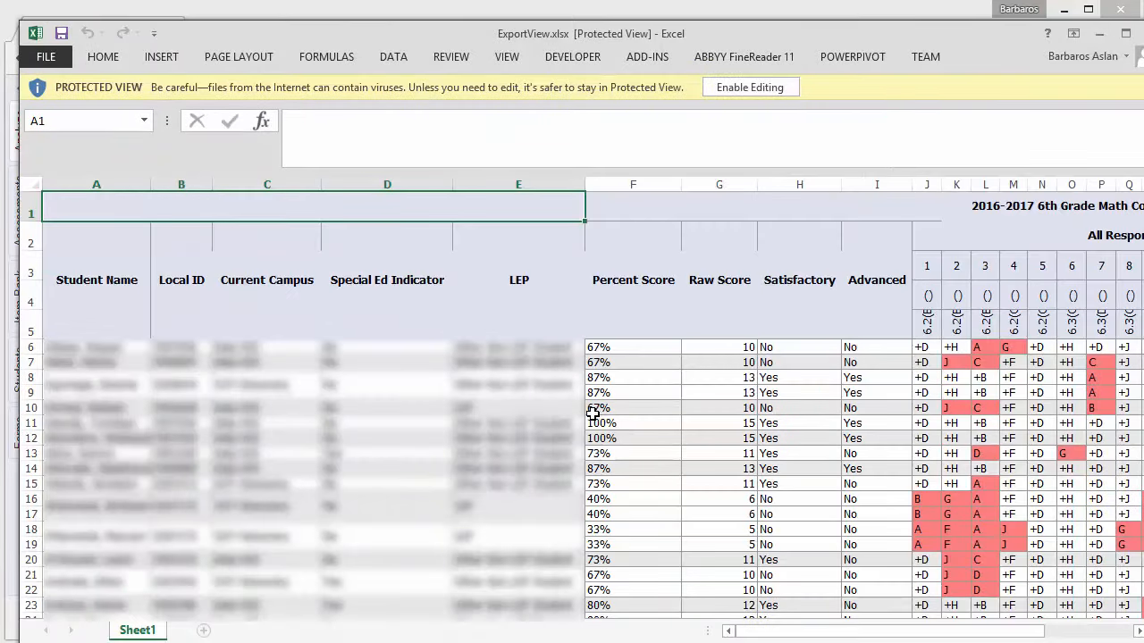
Copy the whole ExportView sheet and switch to the Intervention_Tracking_Tool workbook
{"action": "left_click", "coordinate": [625, 425]}
{"action": "key", "text": "ctrl+a"}
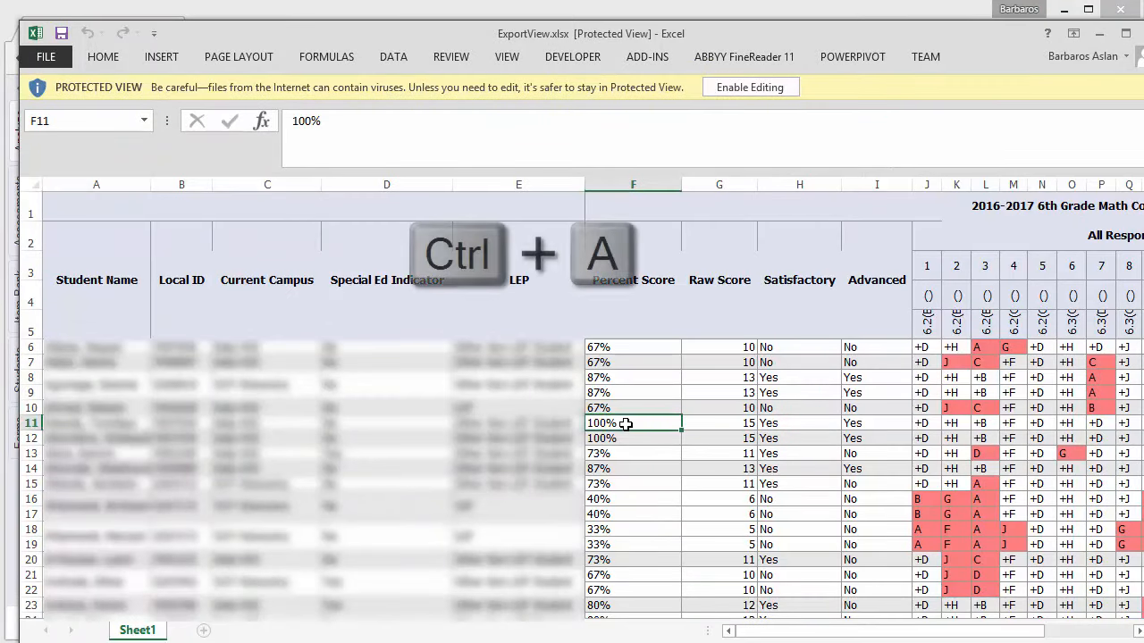
{"action": "key", "text": "ctrl+a"}
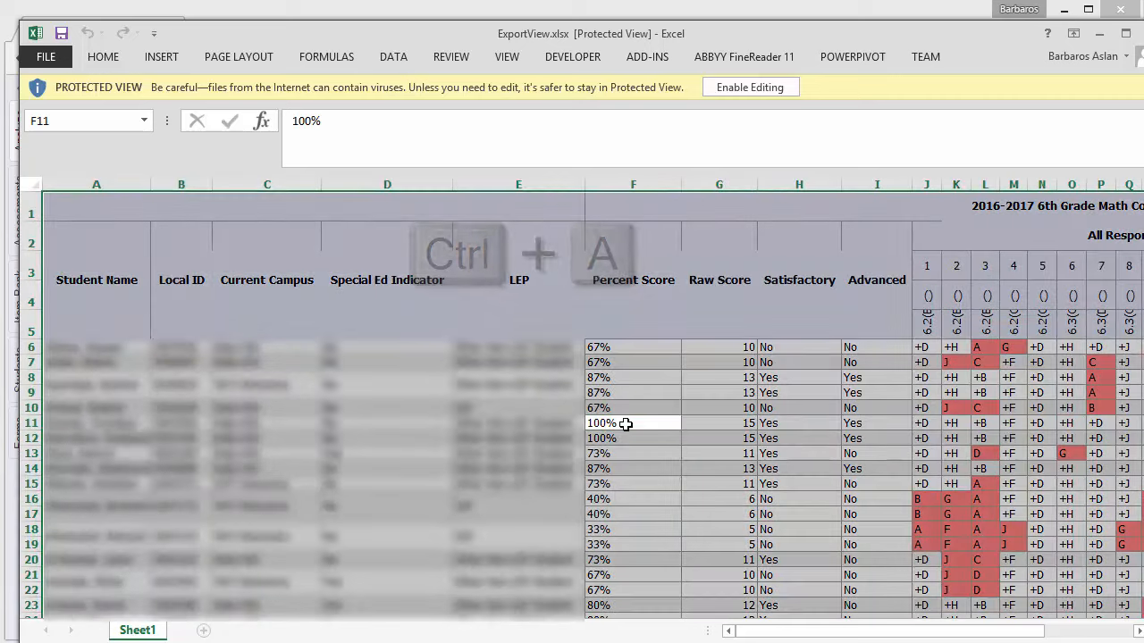
{"action": "key", "text": "ctrl+c"}
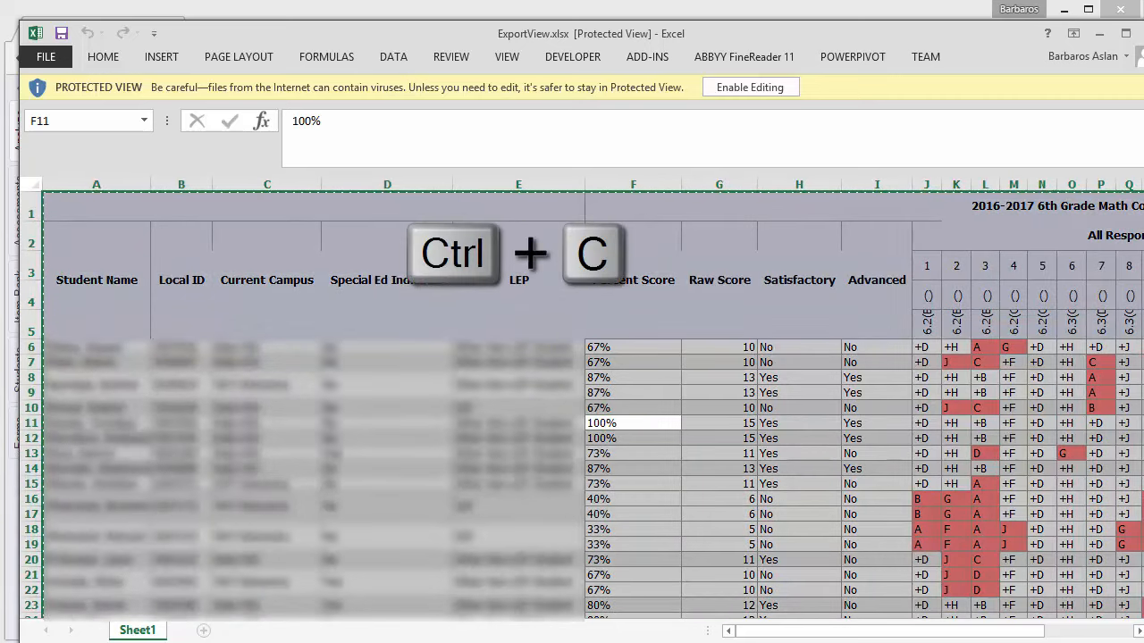
{"action": "key", "text": "alt+Tab"}
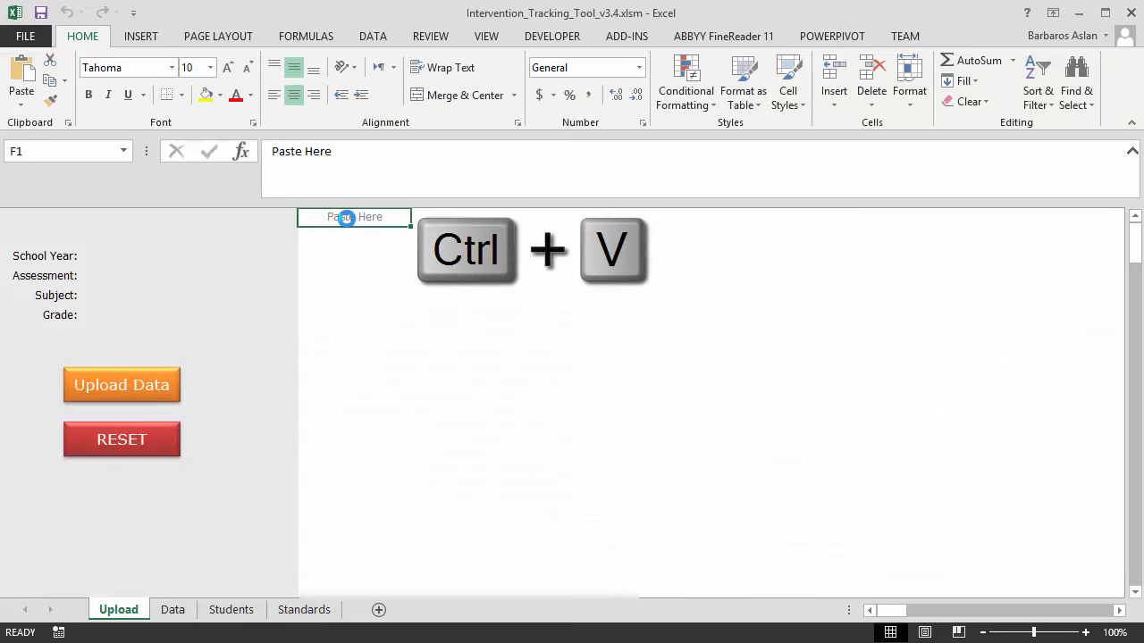
Paste the export into the Upload sheet, review the detected values, and run Upload Data
{"action": "key", "text": "ctrl+v"}
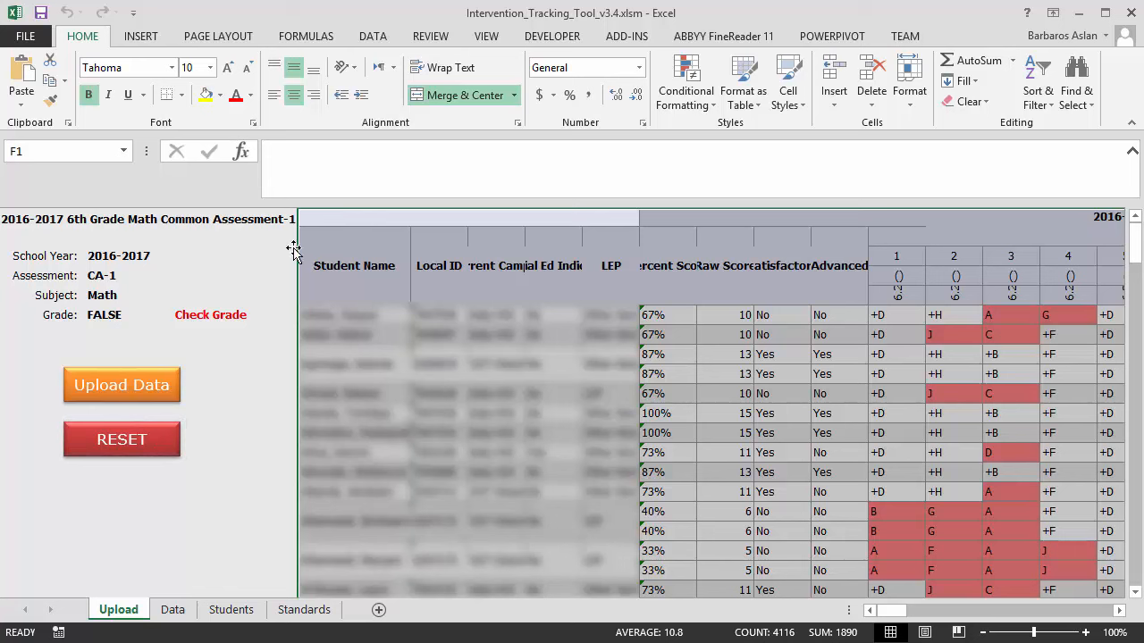
{"action": "left_click_drag", "start_coordinate": [122, 254], "coordinate": [121, 315]}
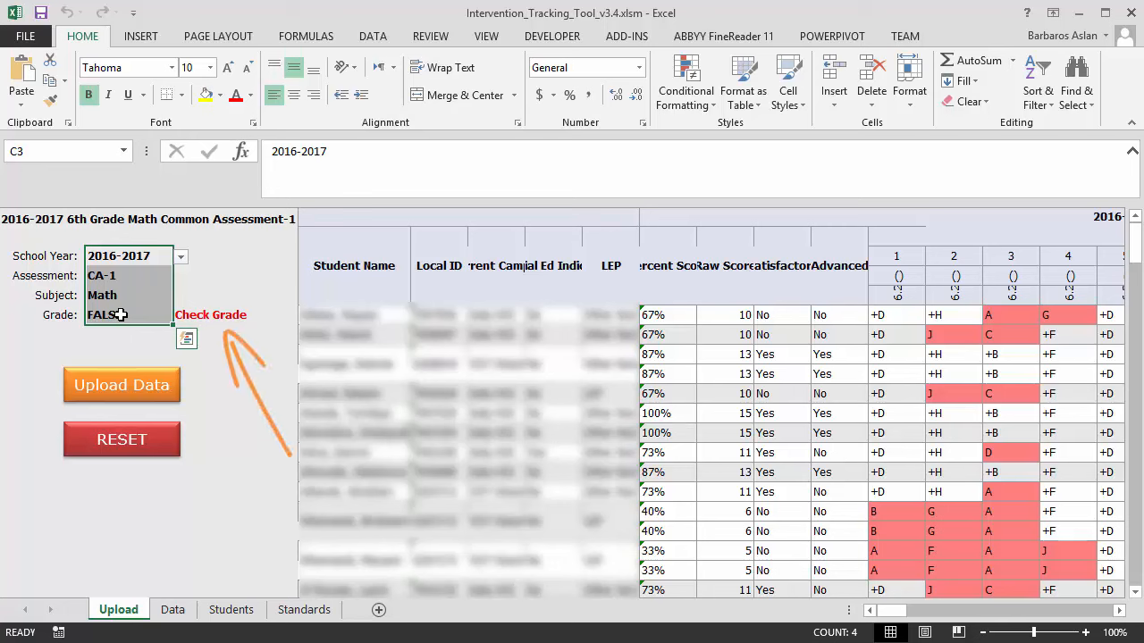
{"action": "left_click", "coordinate": [188, 313]}
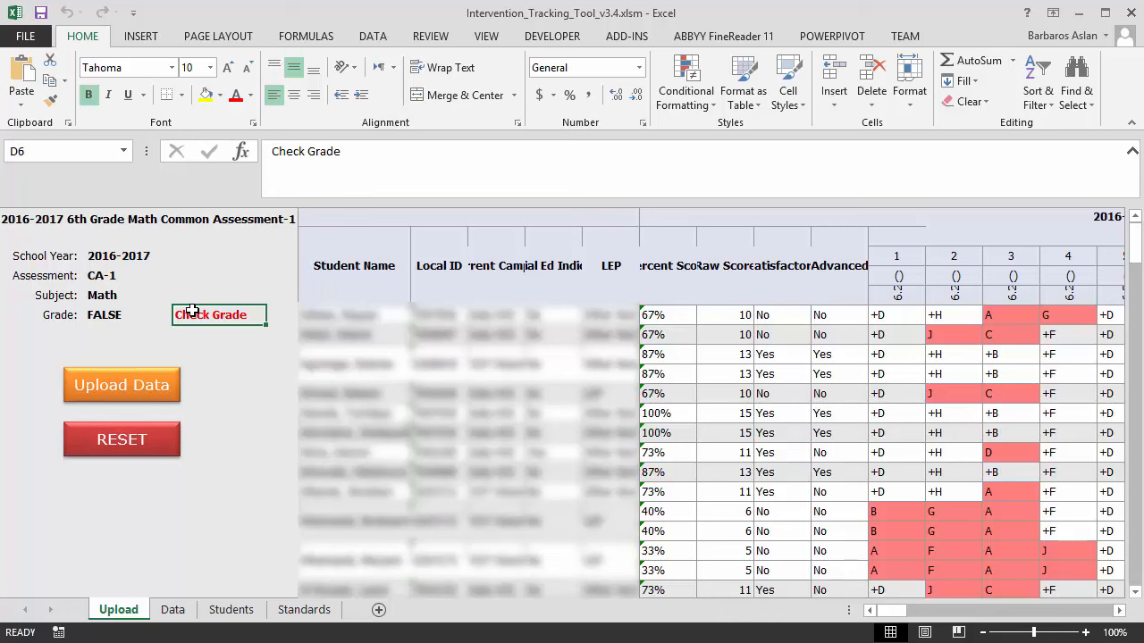
{"action": "left_click", "coordinate": [88, 385]}
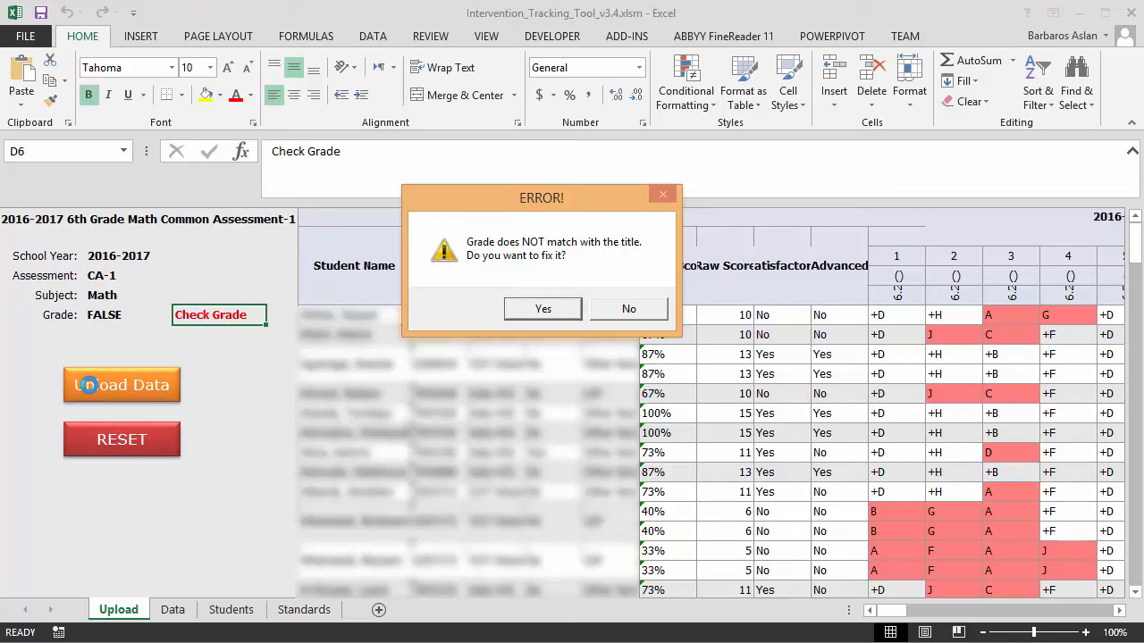
Accept fixing the mismatch and set the Grade value to Gr-6
{"action": "key", "text": "Tab"}
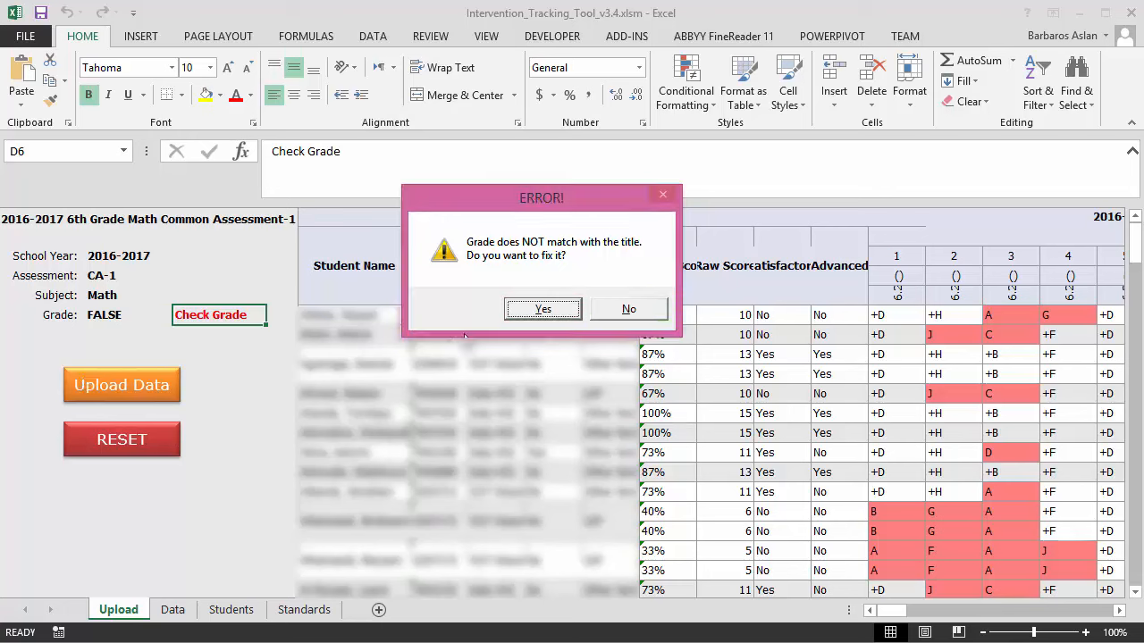
{"action": "left_click", "coordinate": [538, 310]}
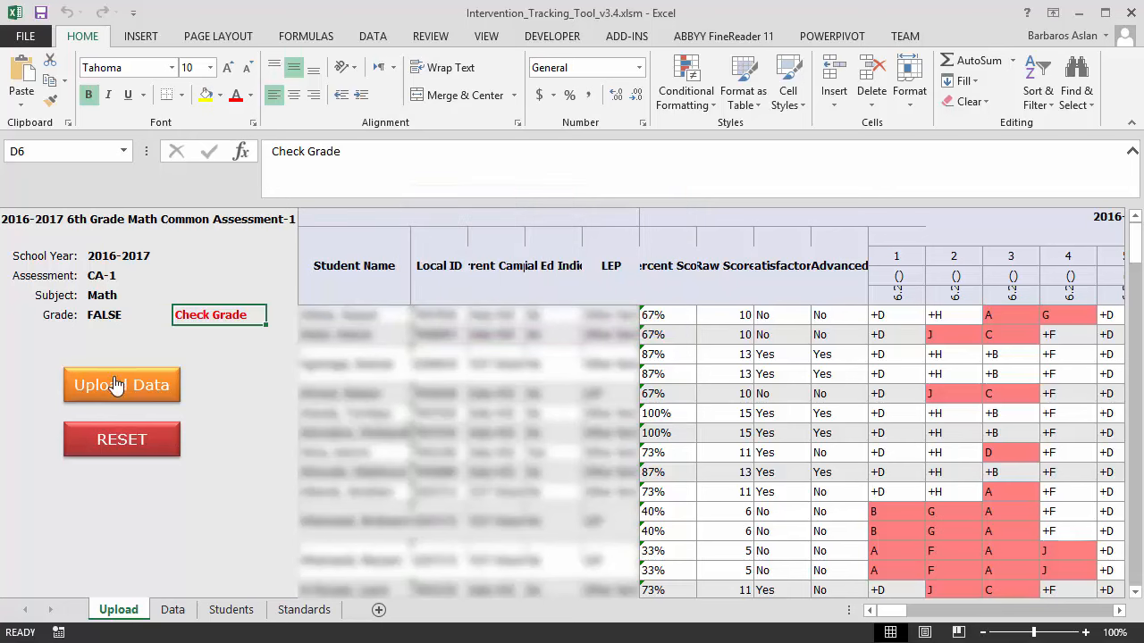
{"action": "left_click", "coordinate": [125, 315]}
{"action": "left_click", "coordinate": [181, 319]}
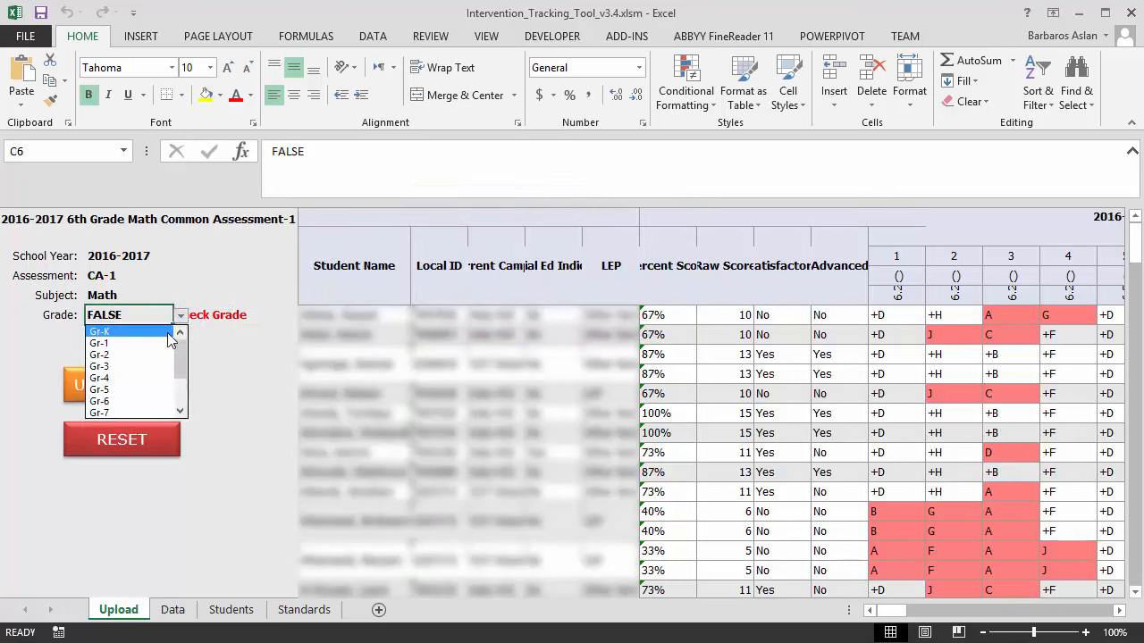
{"action": "left_click", "coordinate": [123, 401]}
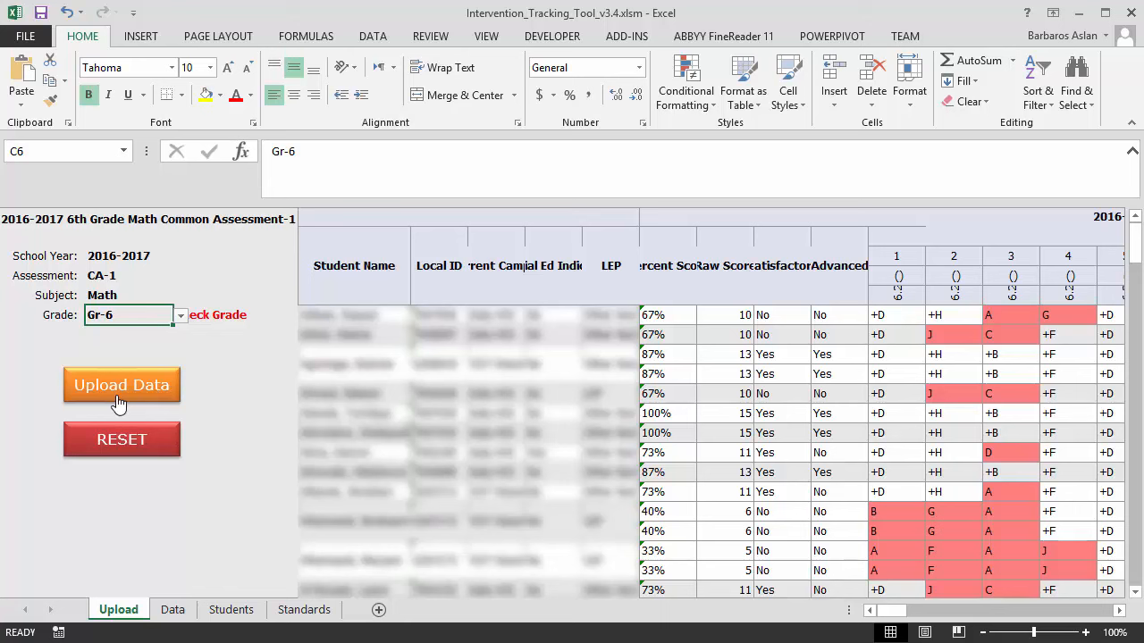
Rerun Upload Data, skip the fix, log on with the username, and dismiss the success message
{"action": "left_click", "coordinate": [119, 402]}
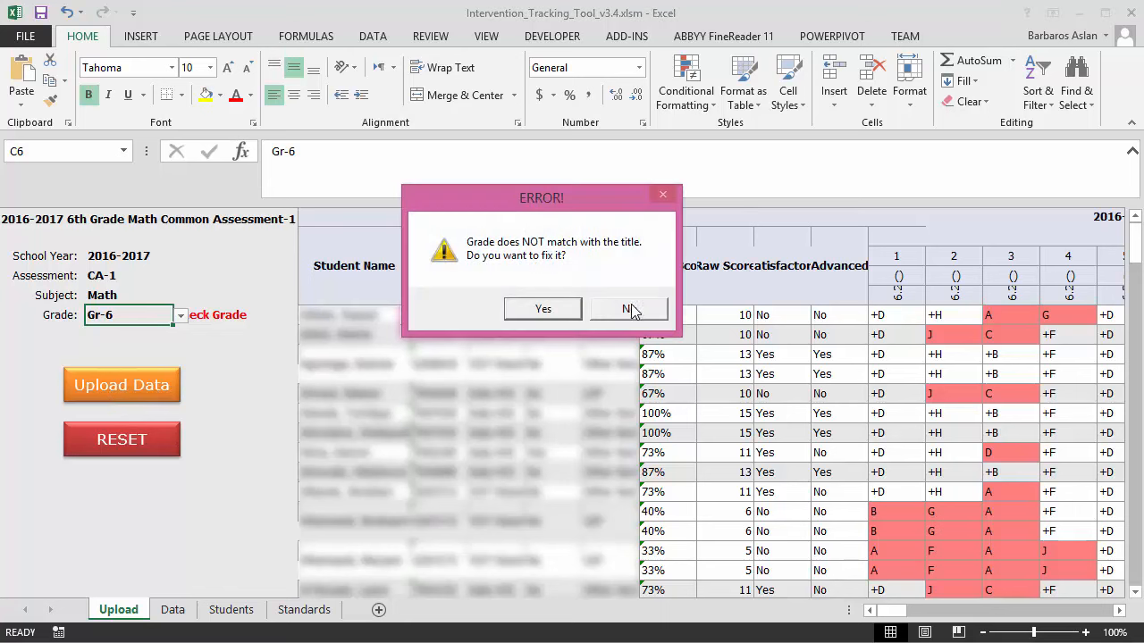
{"action": "left_click", "coordinate": [630, 308]}
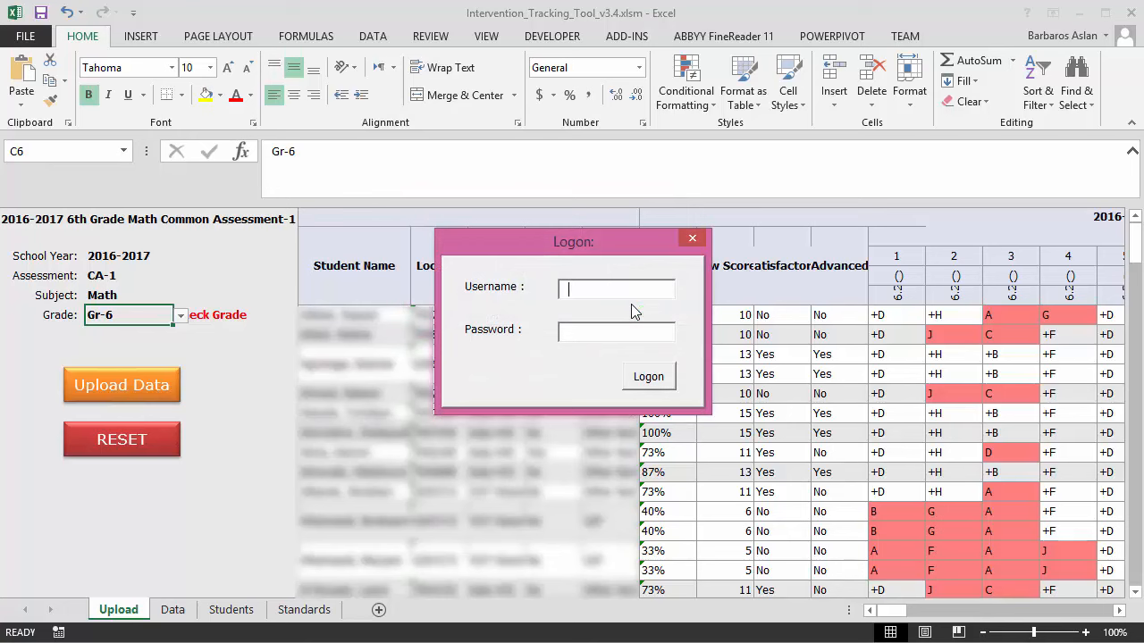
{"action": "key", "text": "Return"}
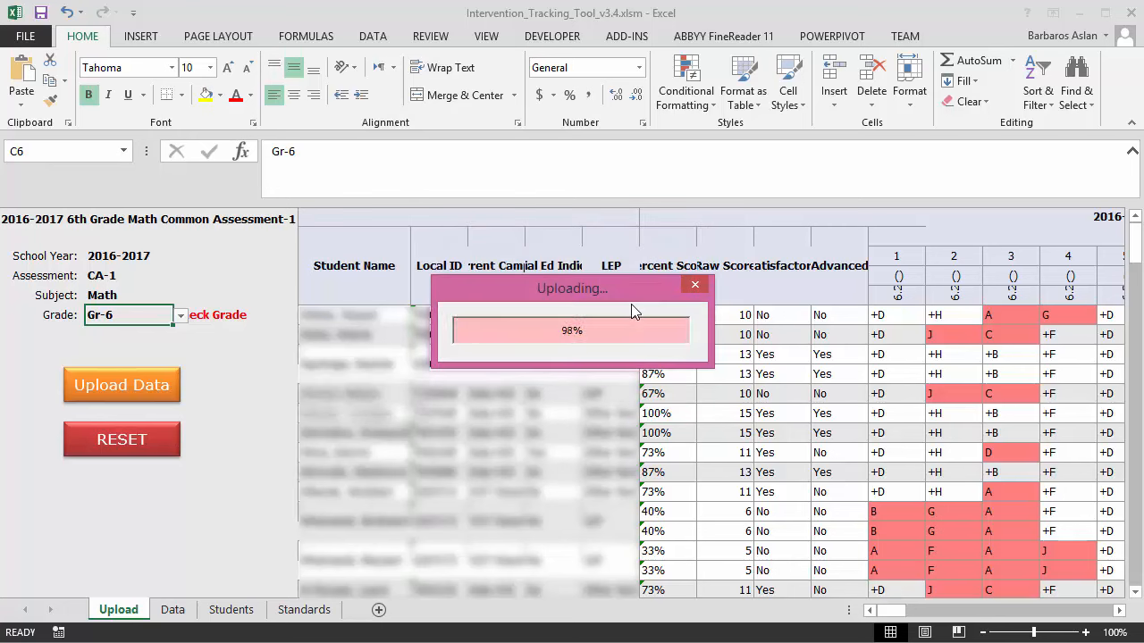
{"action": "left_click", "coordinate": [632, 306]}
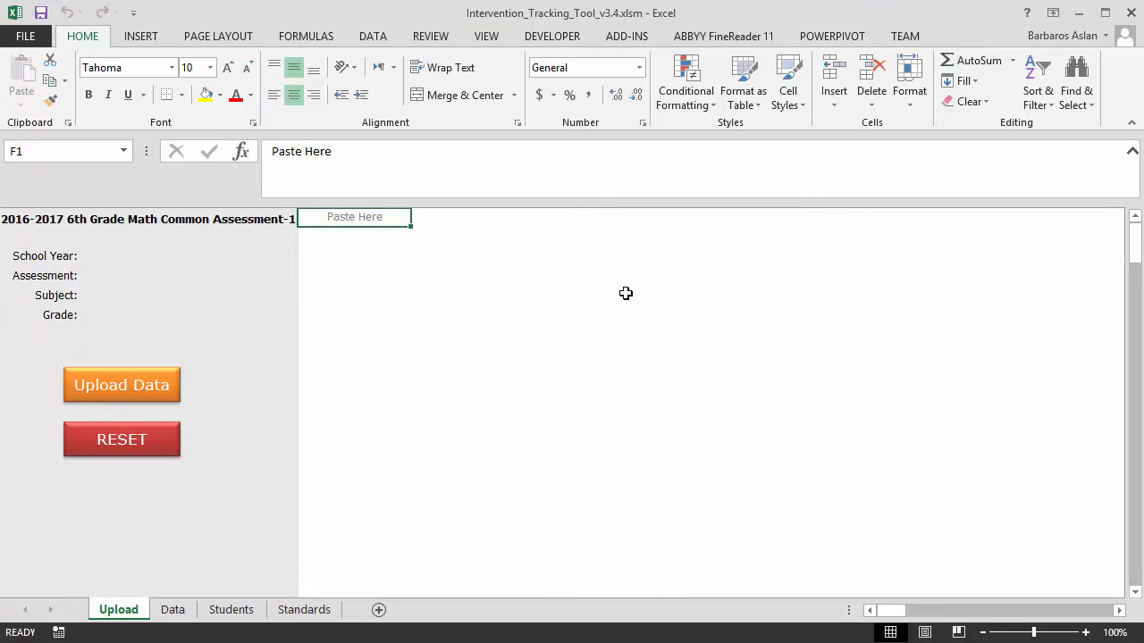
Fill the download form with school year 2016-2017, grade Gr-6, Math course and CA-1 assessment
{"action": "left_click", "coordinate": [172, 610]}
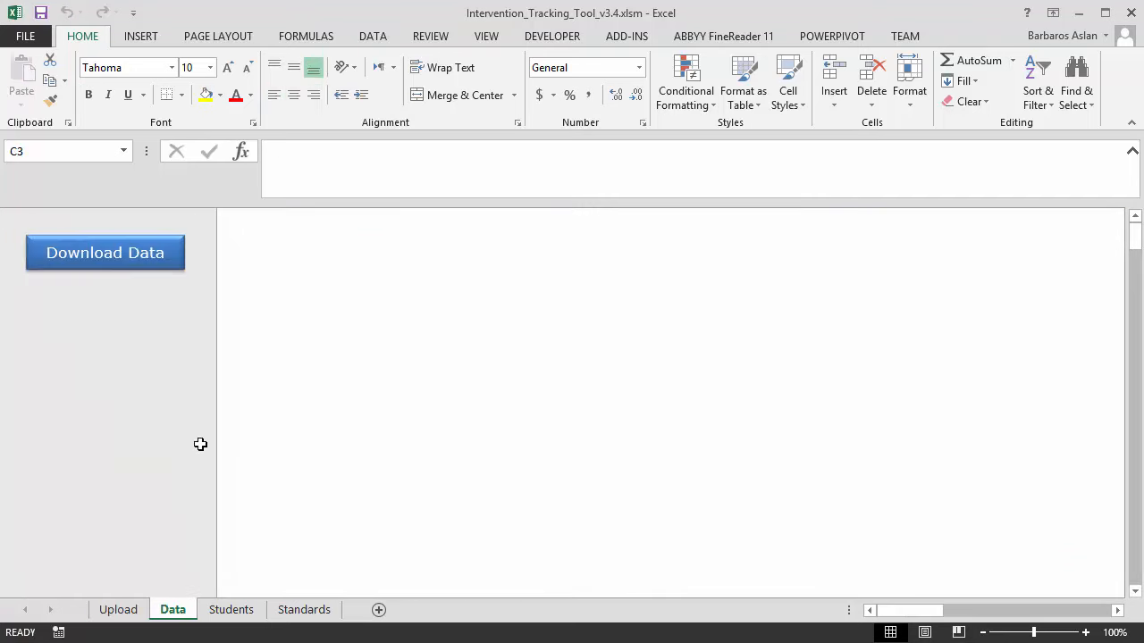
{"action": "left_click", "coordinate": [143, 259]}
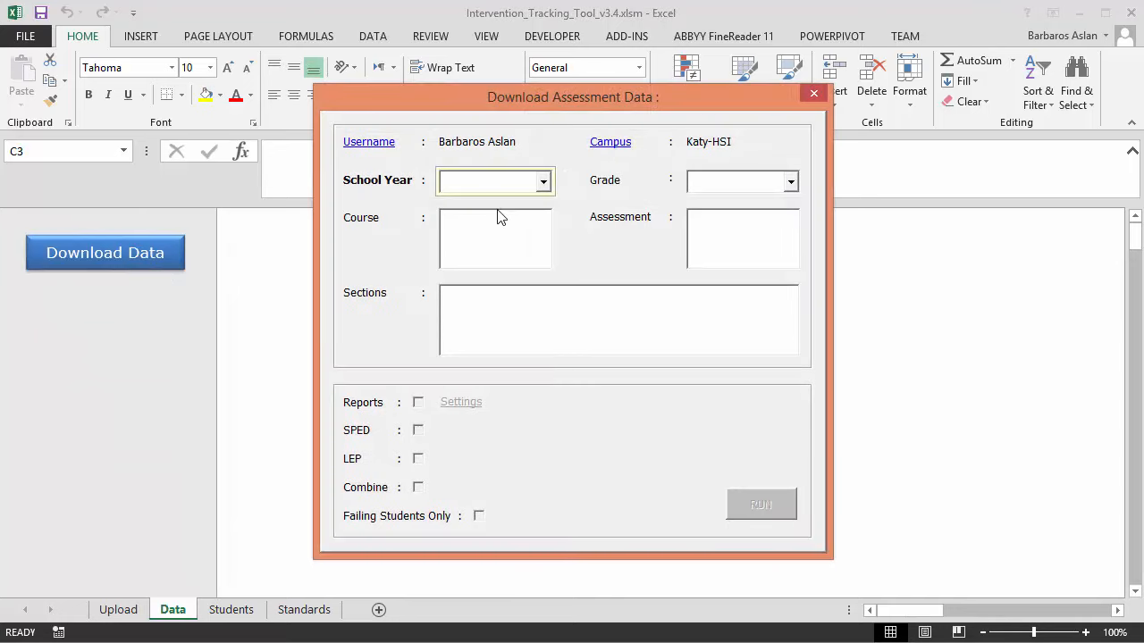
{"action": "left_click", "coordinate": [503, 186]}
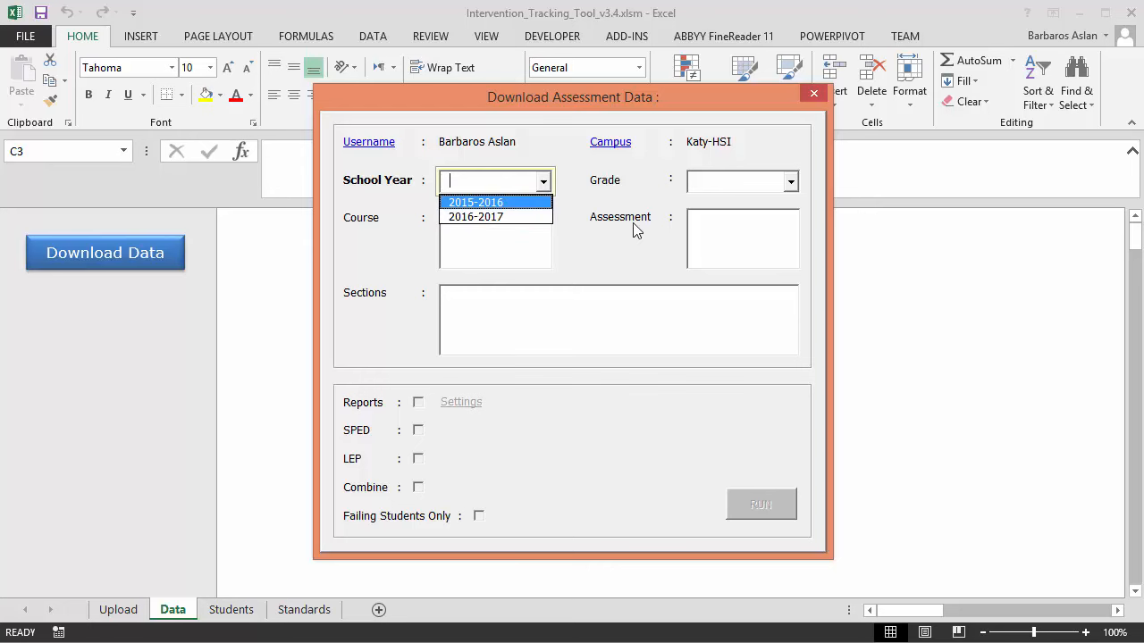
{"action": "left_click", "coordinate": [501, 217]}
{"action": "left_click", "coordinate": [728, 195]}
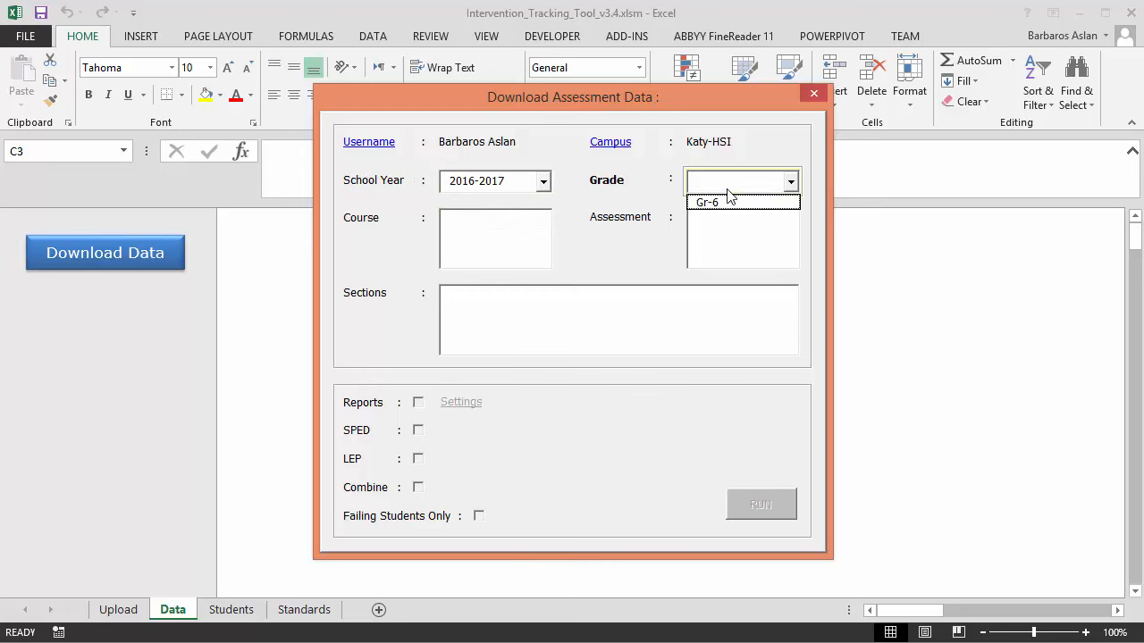
{"action": "left_click", "coordinate": [727, 206]}
{"action": "left_click", "coordinate": [474, 224]}
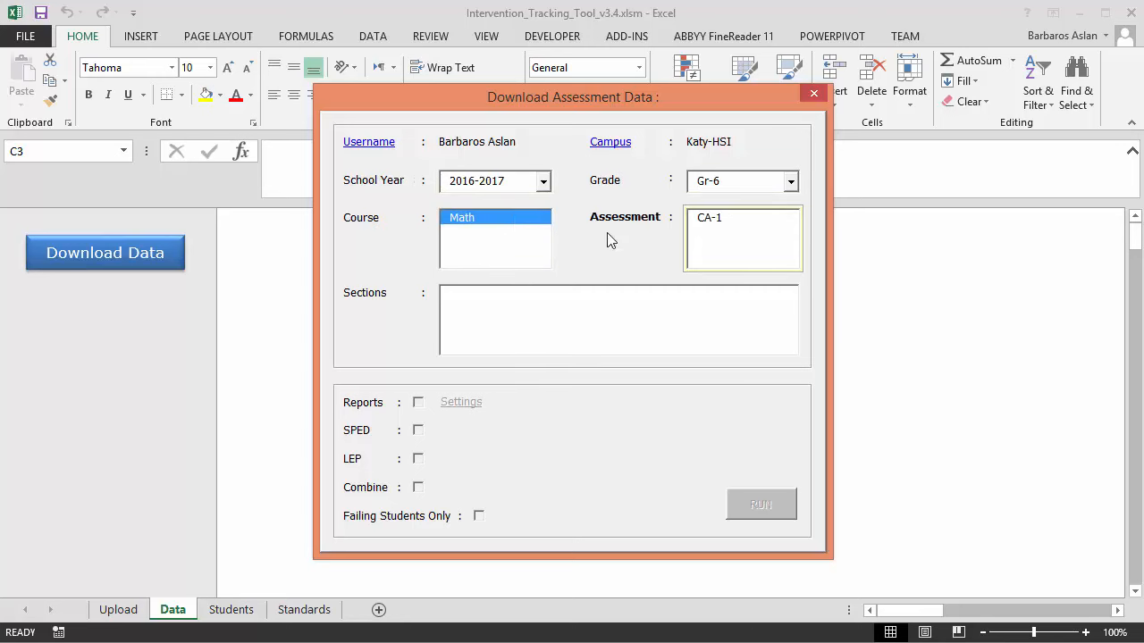
{"action": "left_click", "coordinate": [718, 219]}
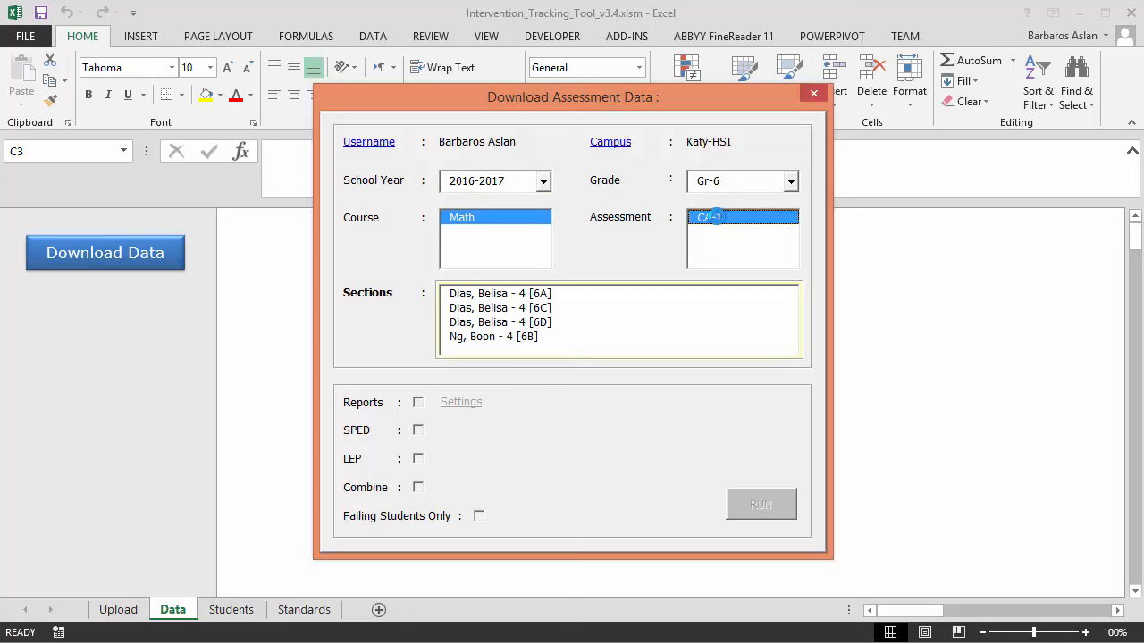
Select sections 6C, 6D and 6A together and run the download
{"action": "left_click", "coordinate": [548, 308]}
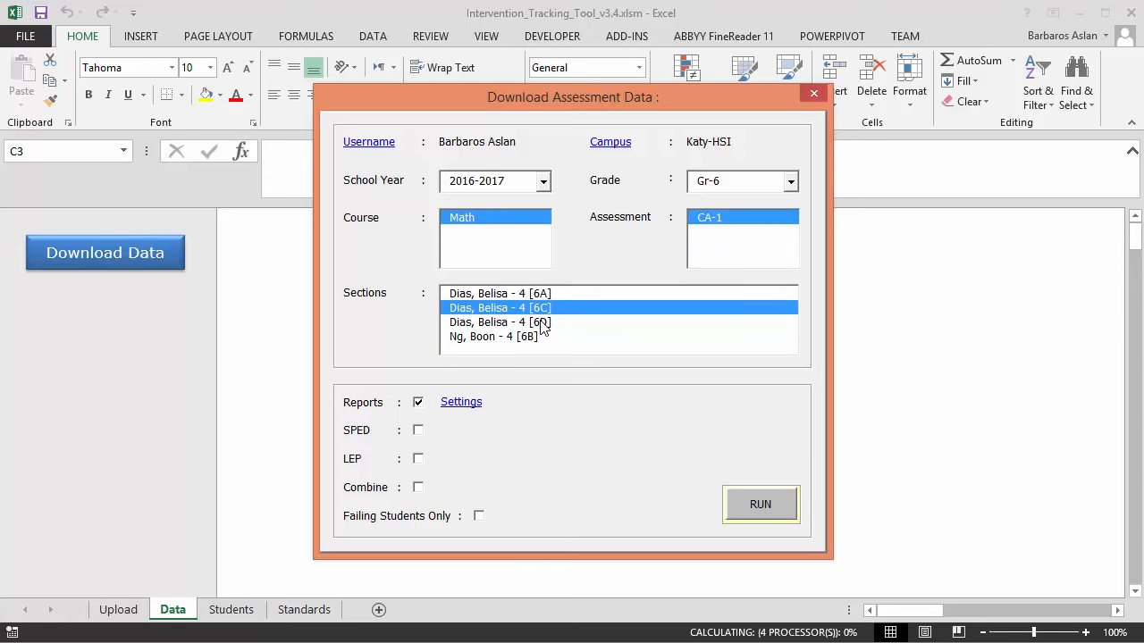
{"action": "left_click", "coordinate": [541, 322]}
{"action": "left_click", "coordinate": [540, 295]}
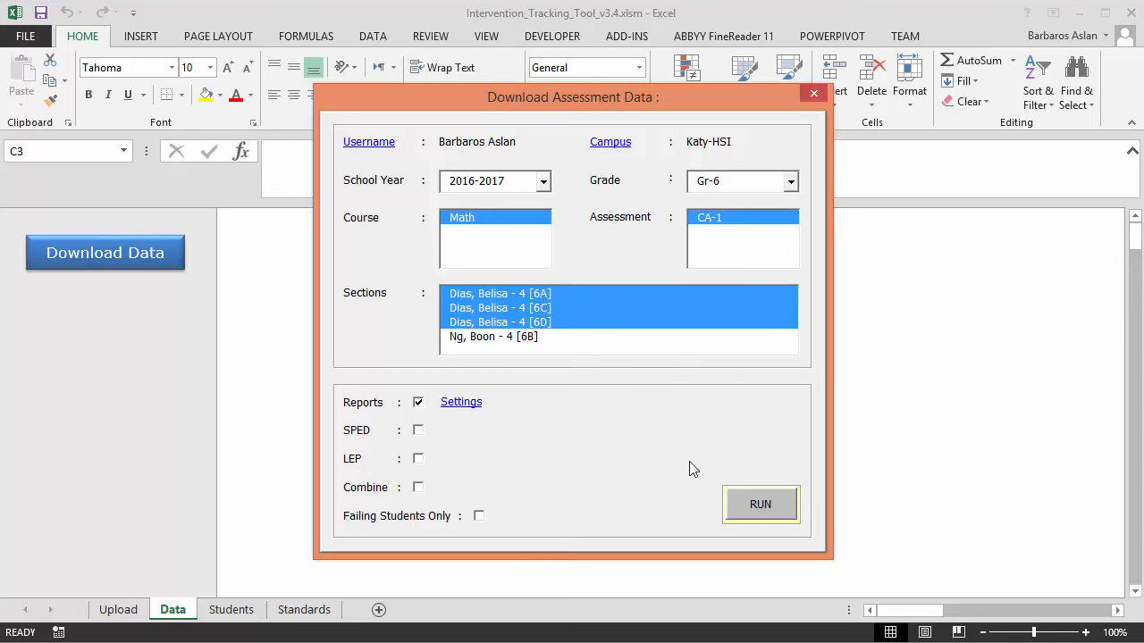
{"action": "left_click", "coordinate": [760, 505]}
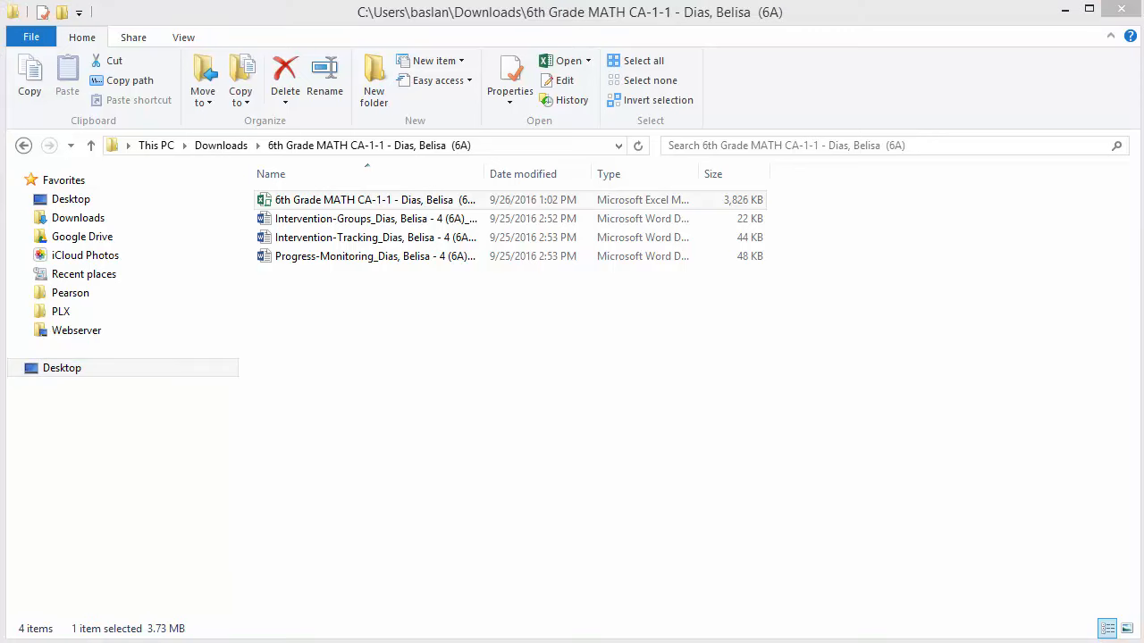
Open the 6th Grade MATH CA-1-1 workbook from its download folder
{"action": "double_click", "coordinate": [420, 202]}
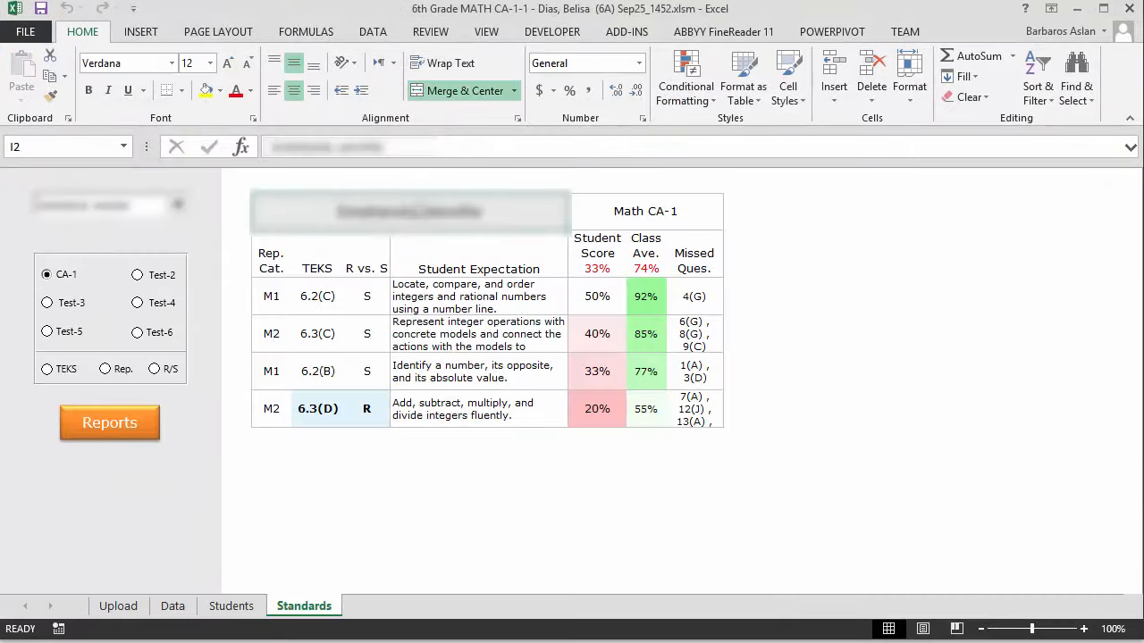
Export all reports together as a single Excel workbook instead of Word documents
{"action": "left_click", "coordinate": [122, 426]}
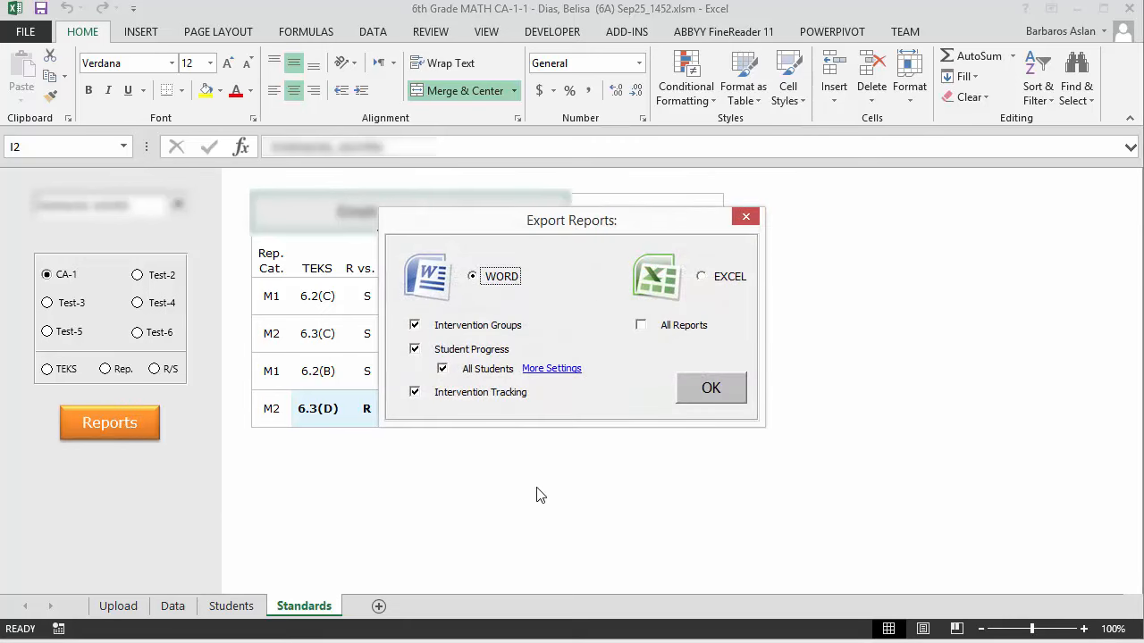
{"action": "left_click", "coordinate": [661, 307]}
{"action": "left_click", "coordinate": [712, 387]}
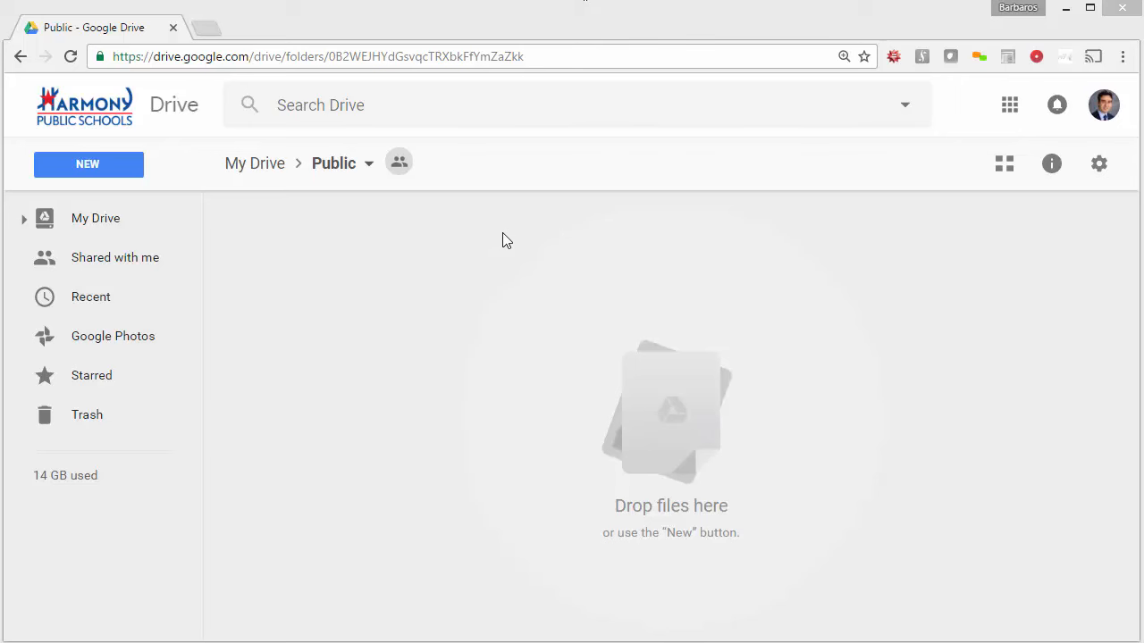
Create a folder named 'Intervention Reports' inside Public and open it
{"action": "right_click", "coordinate": [501, 283]}
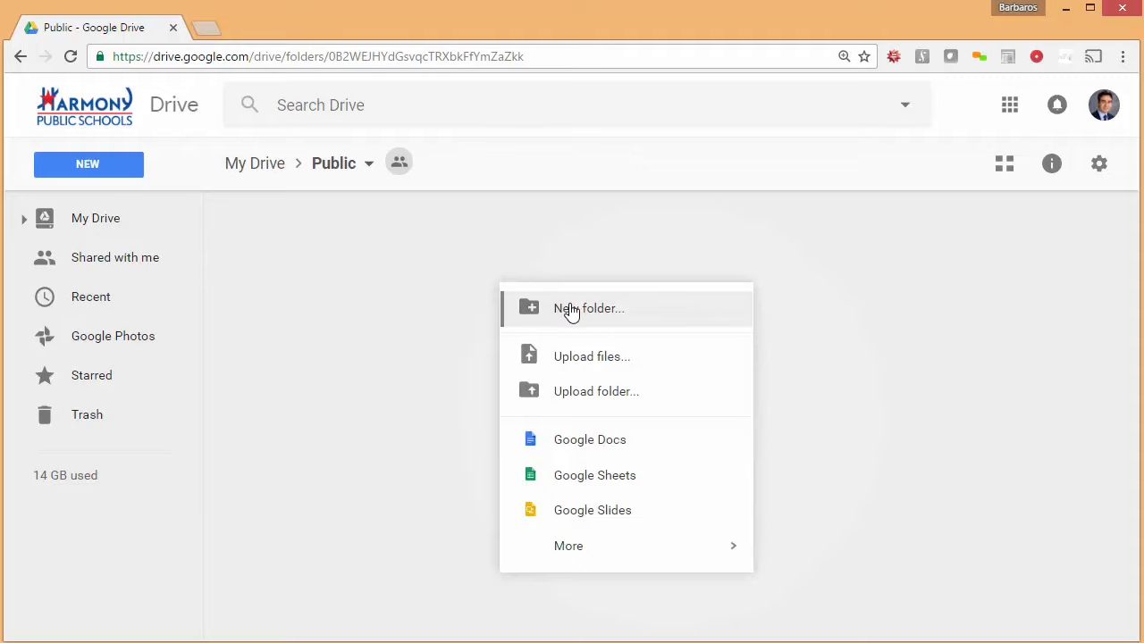
{"action": "left_click", "coordinate": [570, 309]}
{"action": "type", "text": "Interven"}
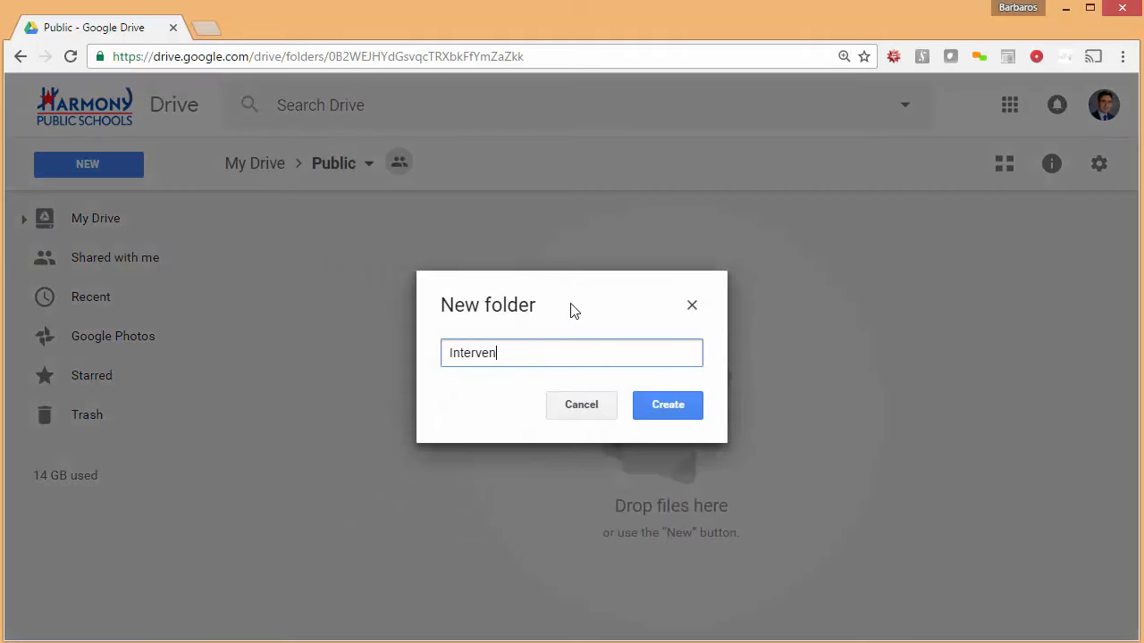
{"action": "type", "text": "tion Reports"}
{"action": "key", "text": "Return"}
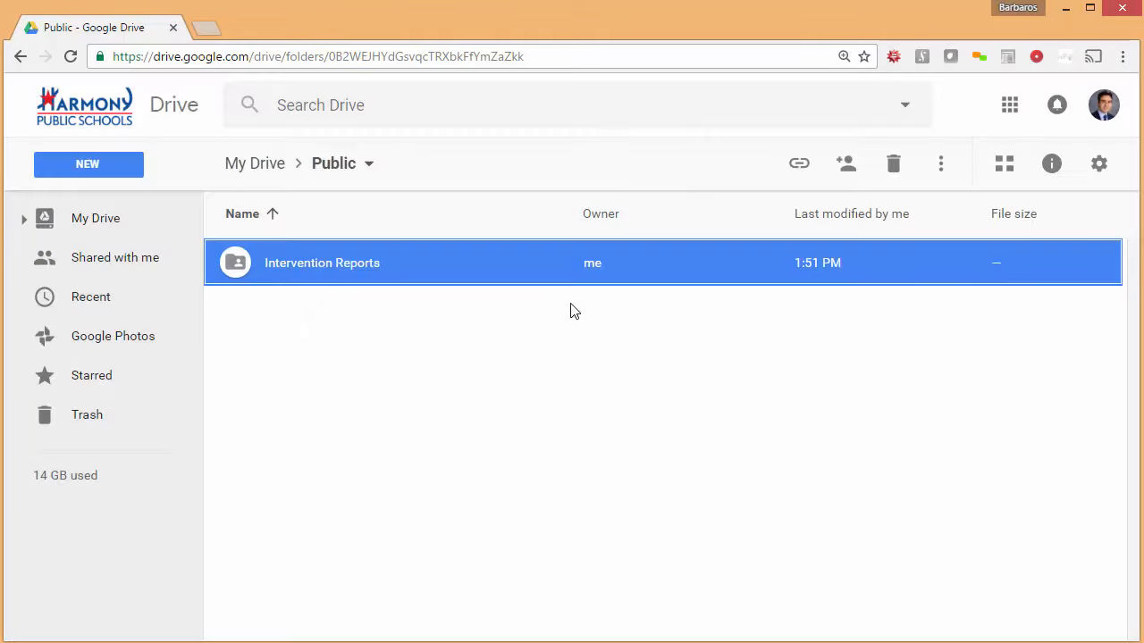
{"action": "double_click", "coordinate": [537, 270]}
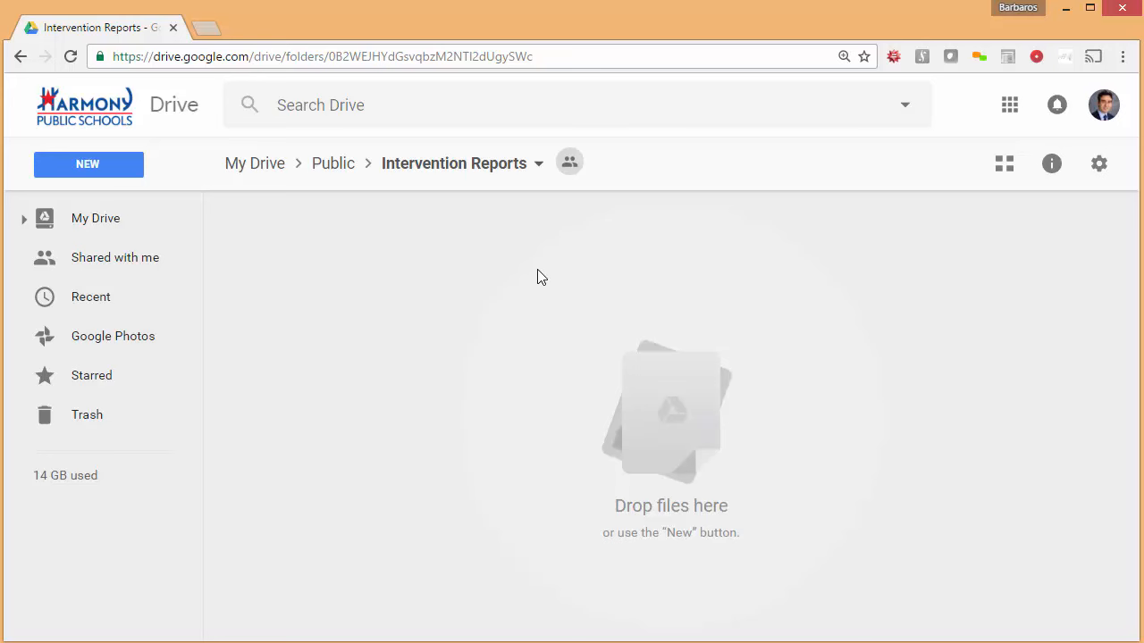
Create a new blank Google Sheets spreadsheet in the shared Intervention Reports folder
{"action": "left_click", "coordinate": [115, 170]}
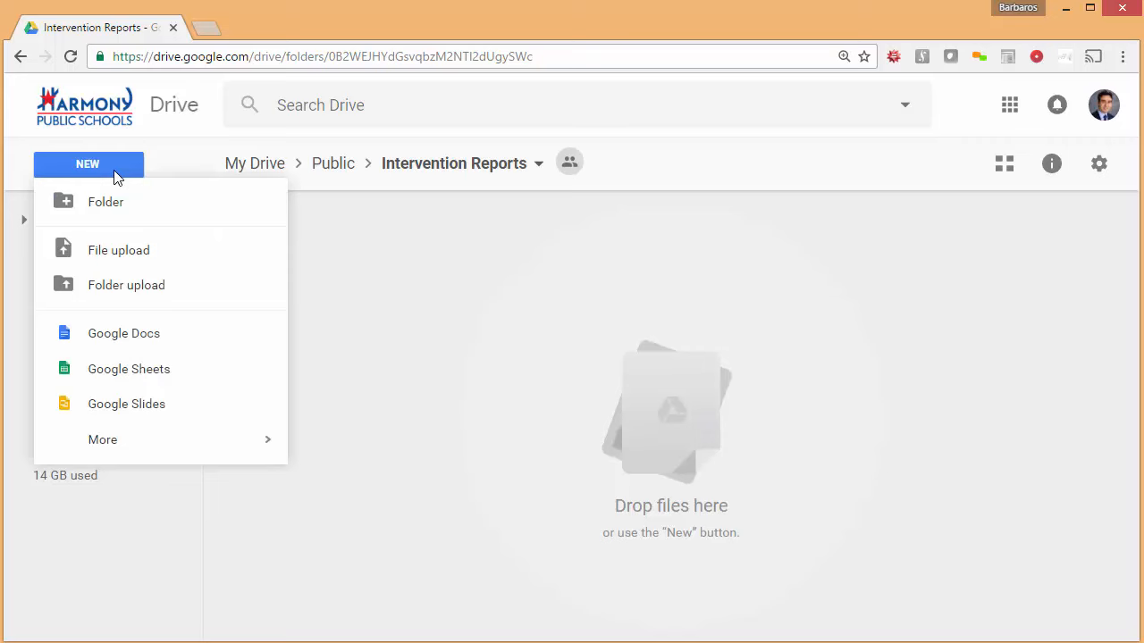
{"action": "left_click", "coordinate": [143, 372]}
{"action": "left_click", "coordinate": [788, 401]}
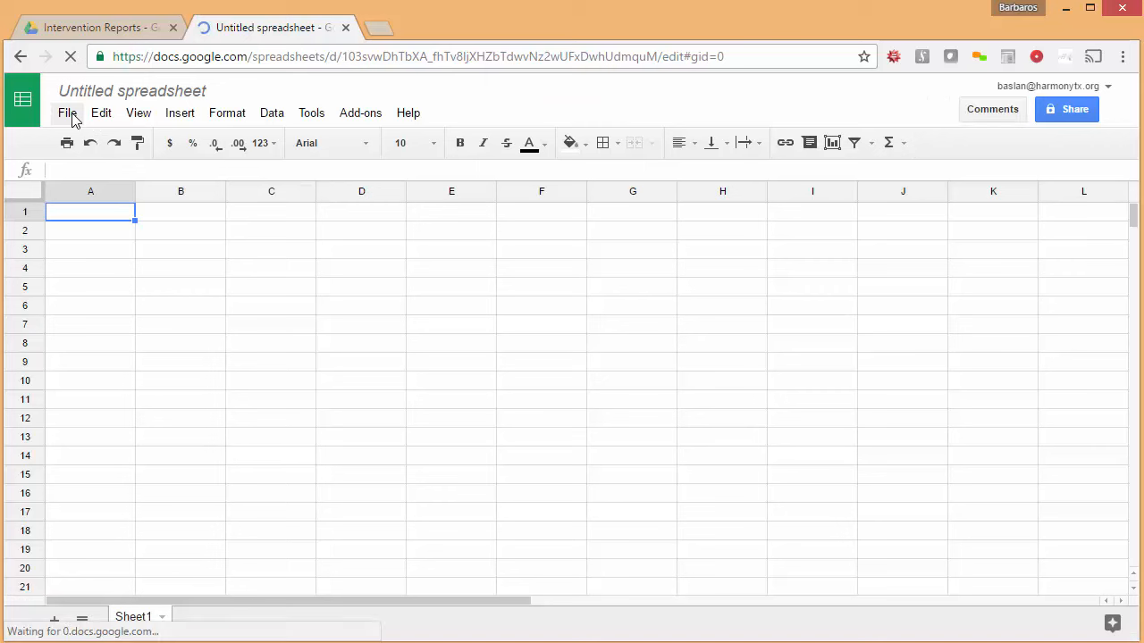
Upload the All Reports .xlsx workbook, replacing the blank spreadsheet's contents
{"action": "left_click", "coordinate": [68, 114]}
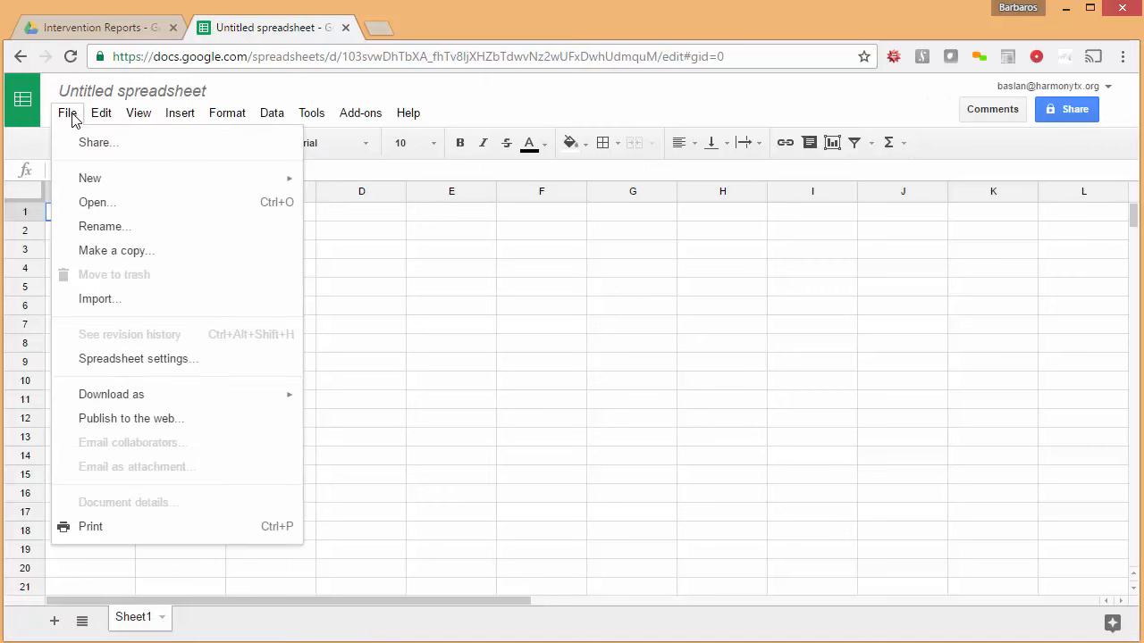
{"action": "left_click", "coordinate": [114, 301]}
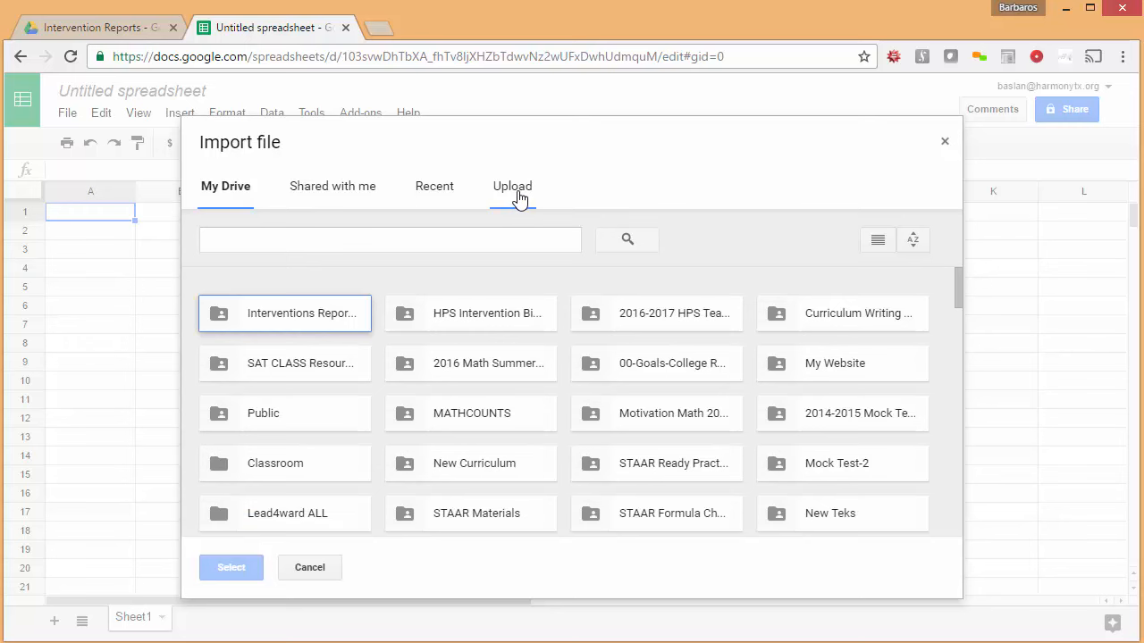
{"action": "left_click", "coordinate": [519, 196]}
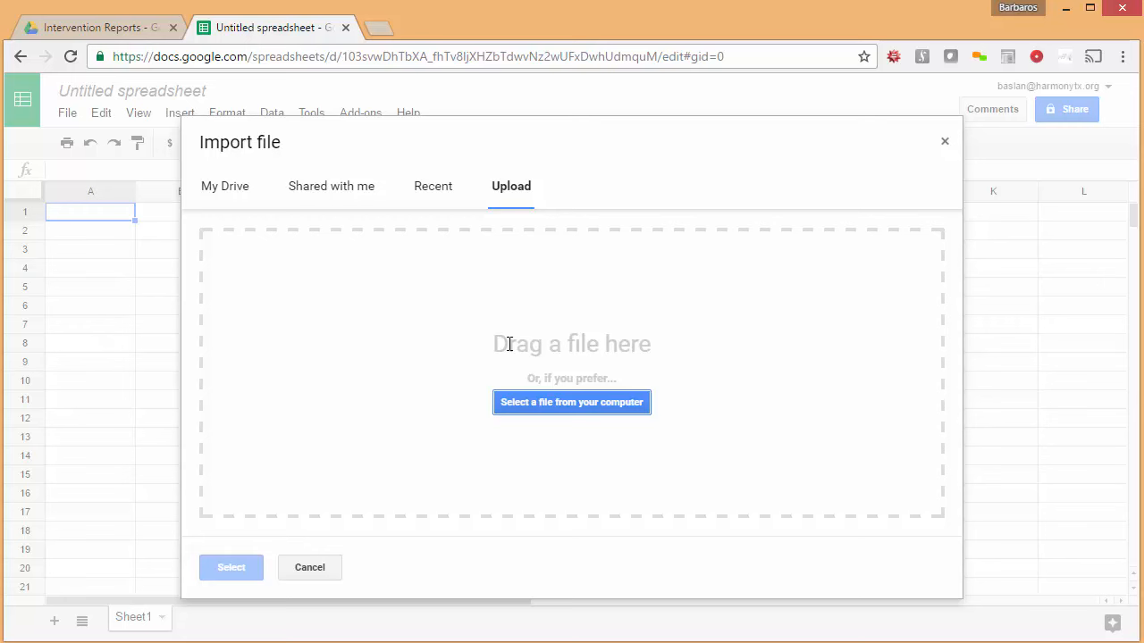
{"action": "left_click", "coordinate": [529, 408]}
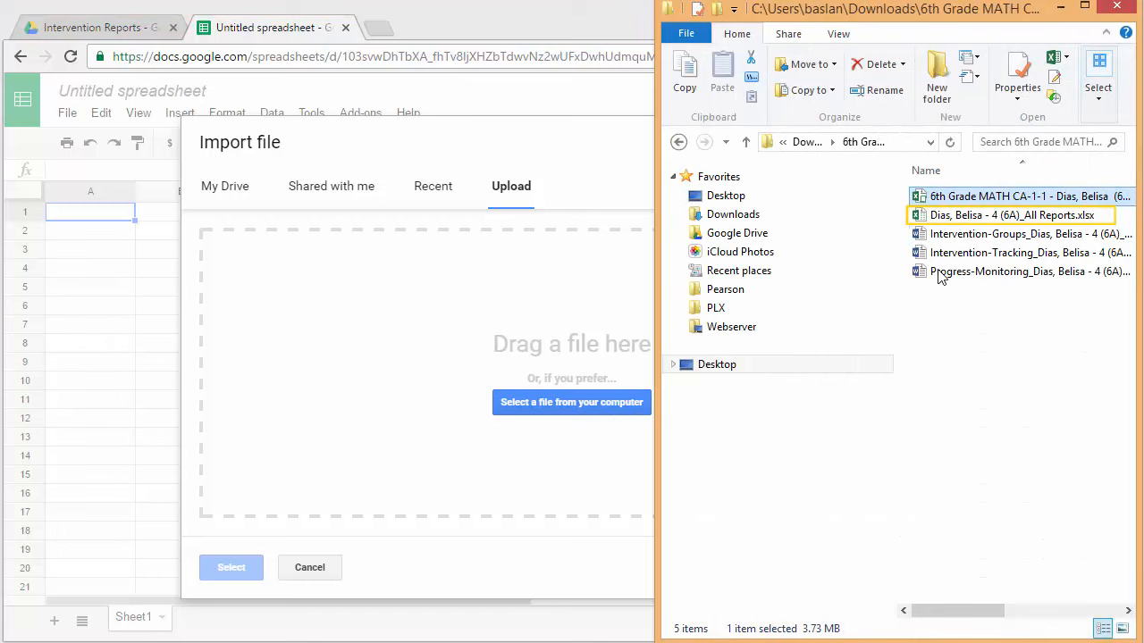
{"action": "left_click_drag", "start_coordinate": [949, 221], "coordinate": [440, 353]}
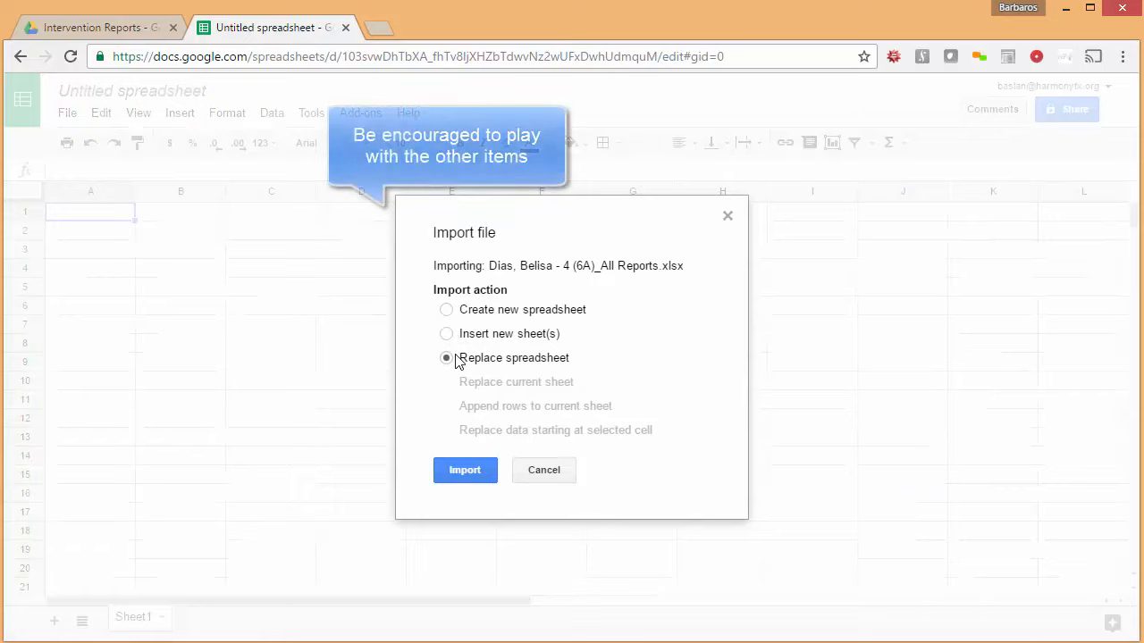
{"action": "left_click", "coordinate": [462, 471]}
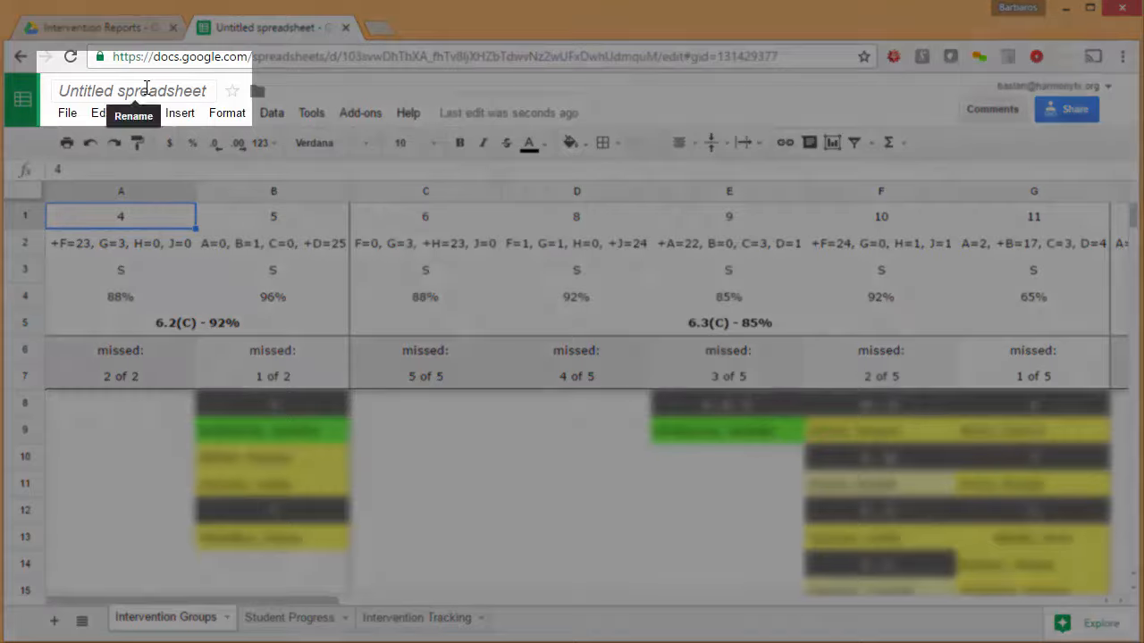
Put the Untitled spreadsheet's title into editing mode to rename it
{"action": "left_click", "coordinate": [143, 90]}
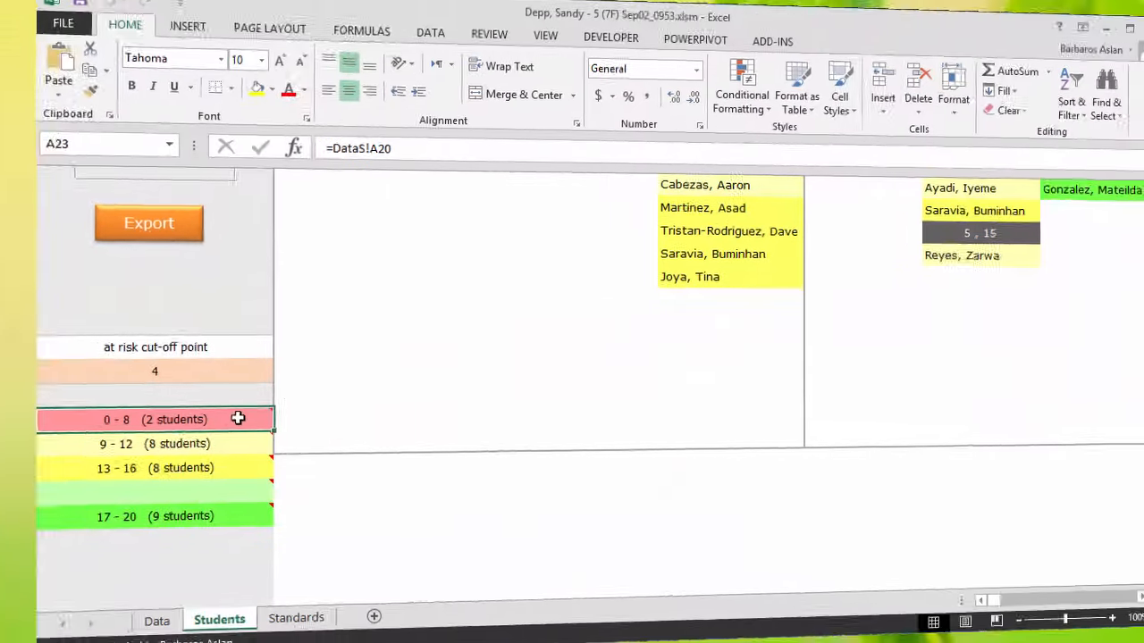
{"action": "mouse_move", "coordinate": [187, 414]}
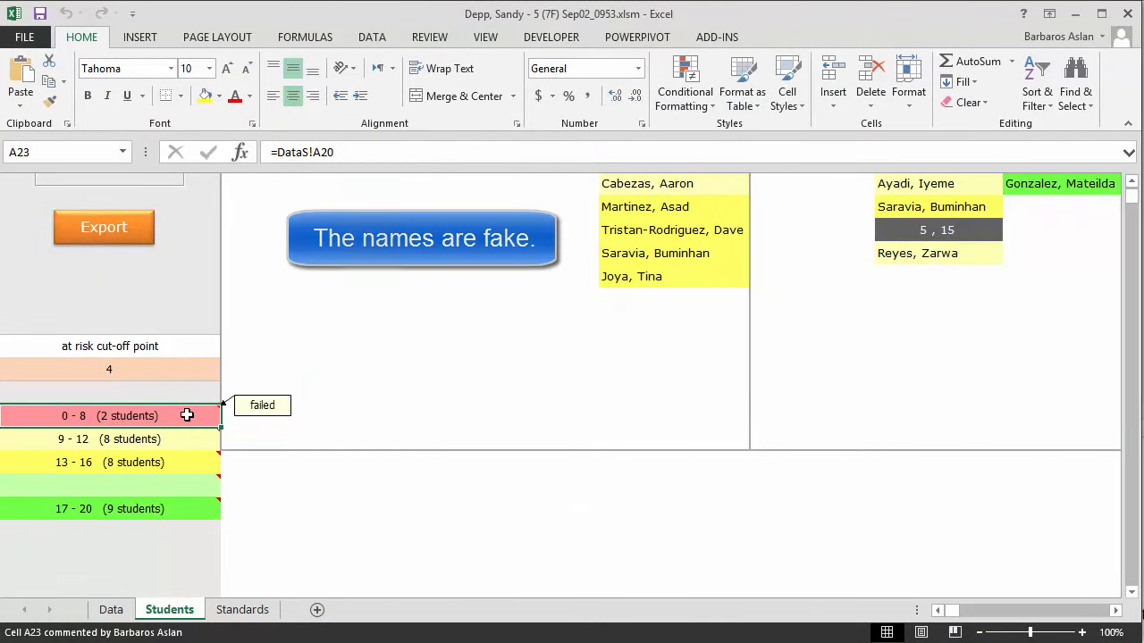
{"action": "left_click", "coordinate": [183, 445]}
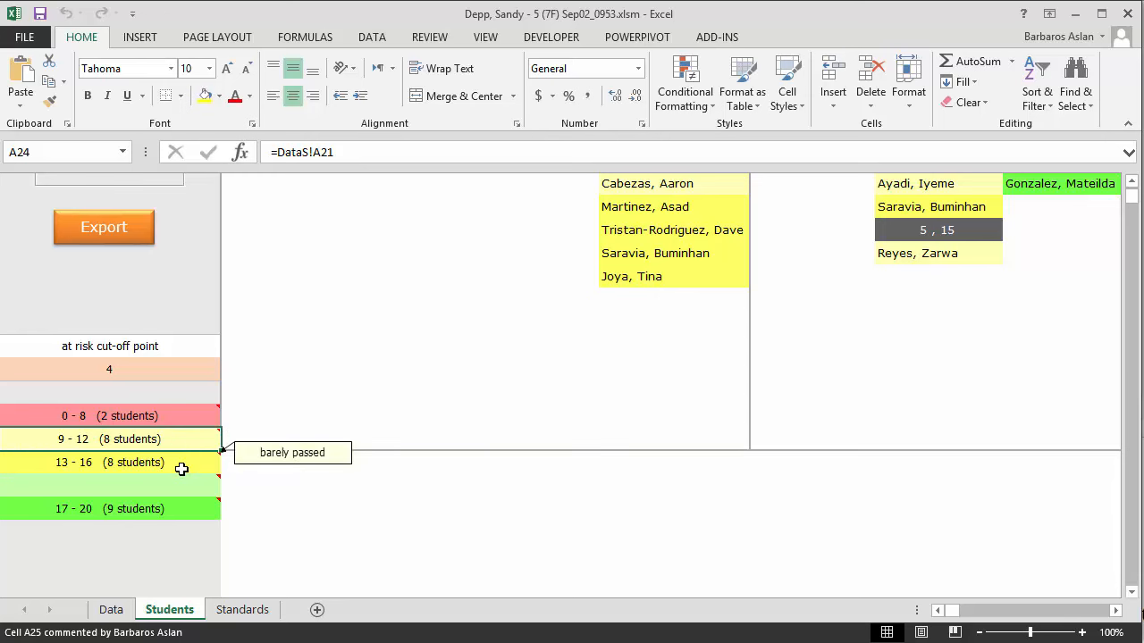
{"action": "left_click", "coordinate": [181, 469]}
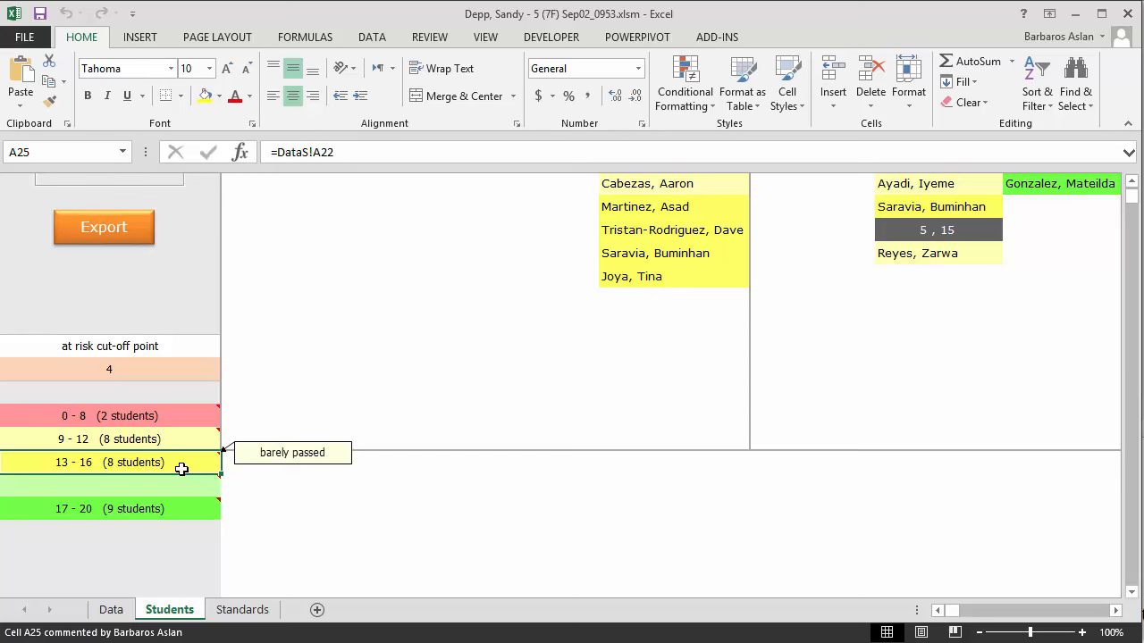
{"action": "left_click", "coordinate": [147, 487]}
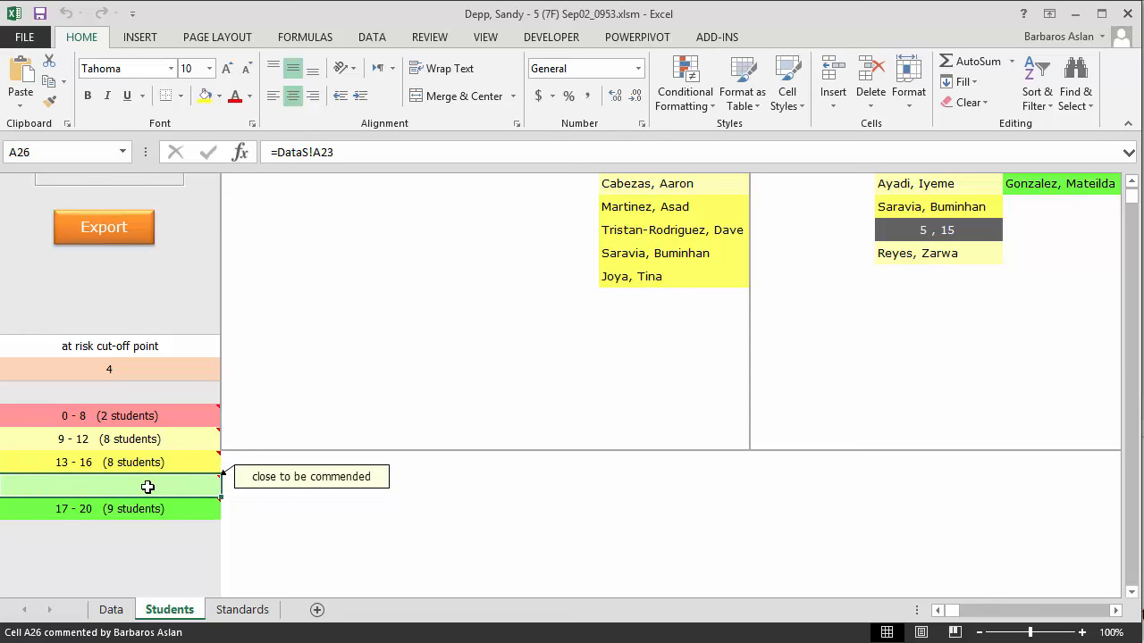
{"action": "left_click", "coordinate": [159, 505]}
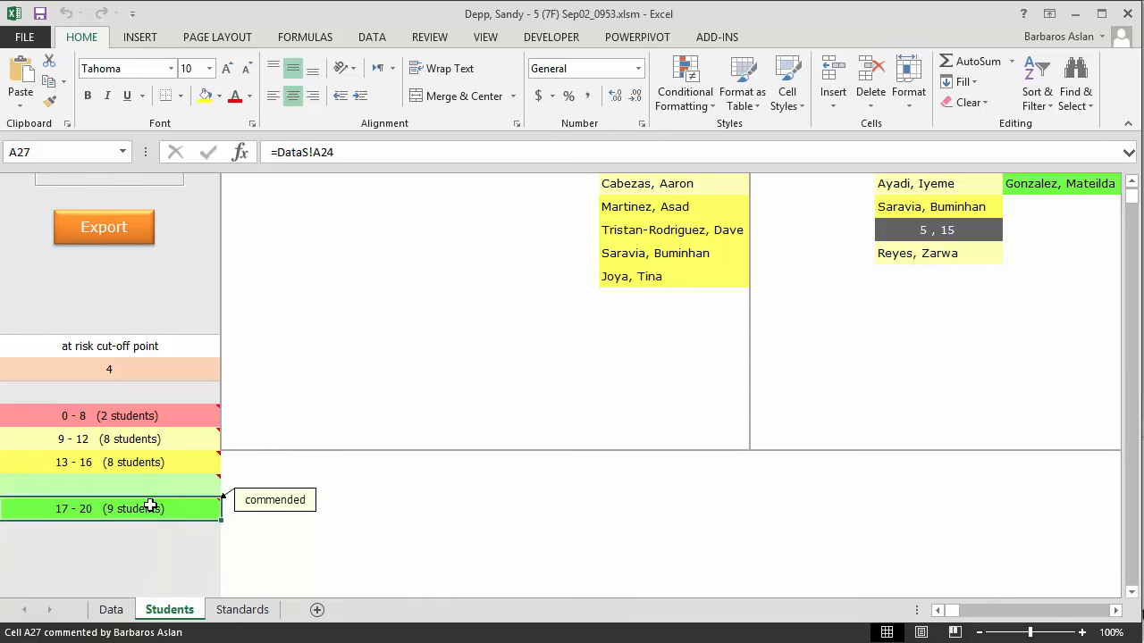
{"action": "scroll", "coordinate": [150, 505], "scroll_direction": "up", "scroll_amount": 3}
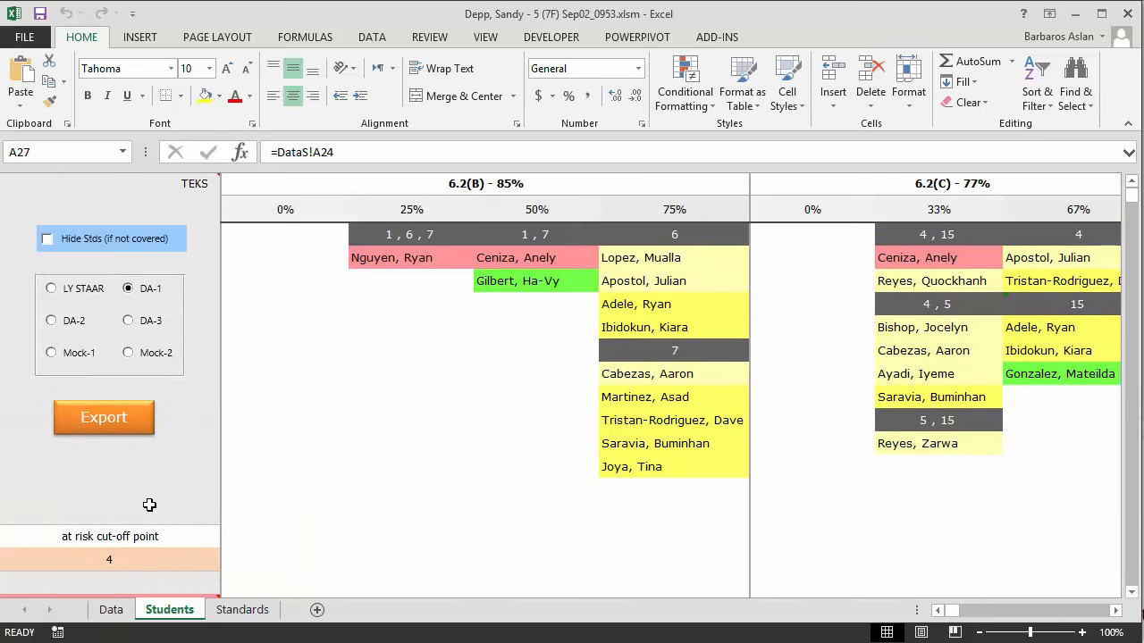
{"action": "left_click", "coordinate": [260, 181]}
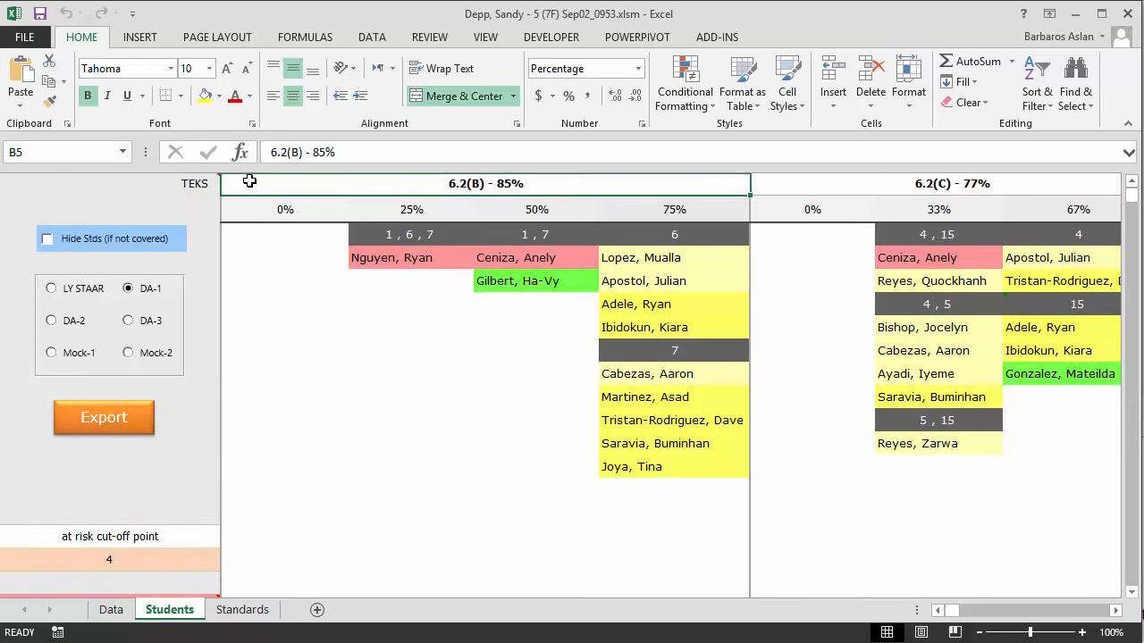
{"action": "left_click", "coordinate": [371, 237]}
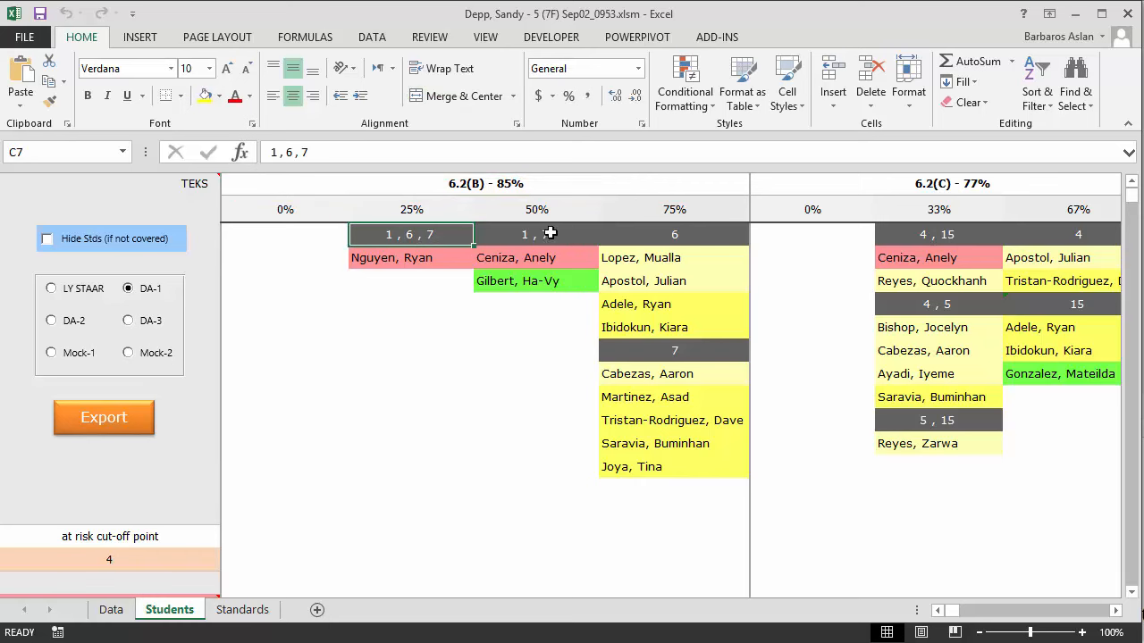
{"action": "left_click", "coordinate": [585, 232]}
{"action": "left_click", "coordinate": [621, 232]}
{"action": "left_click", "coordinate": [621, 350]}
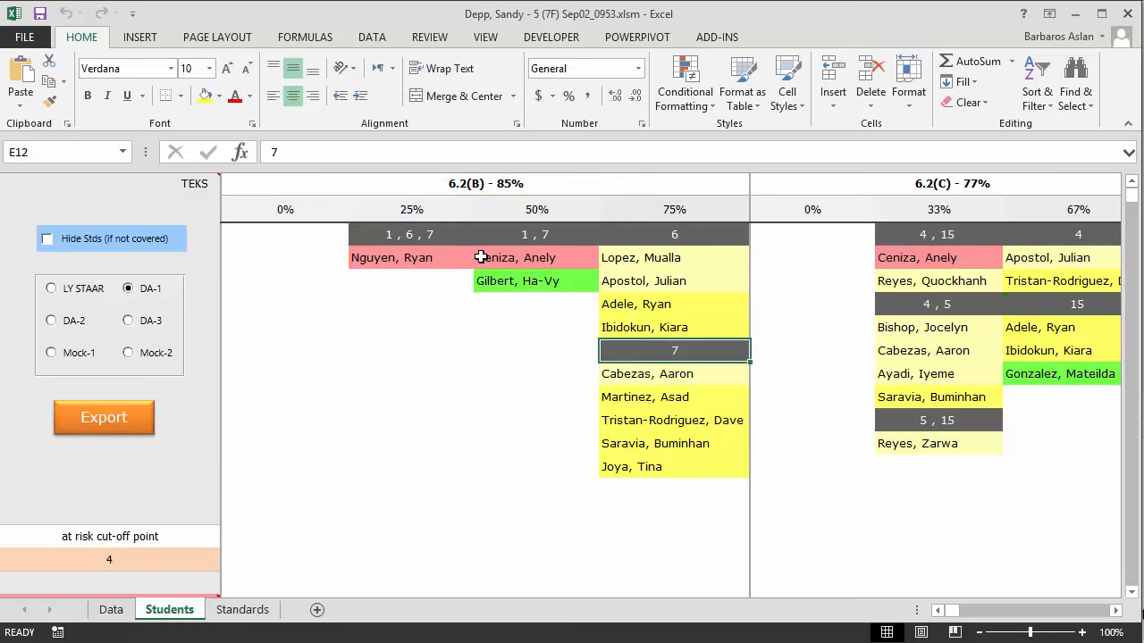
{"action": "left_click", "coordinate": [426, 183]}
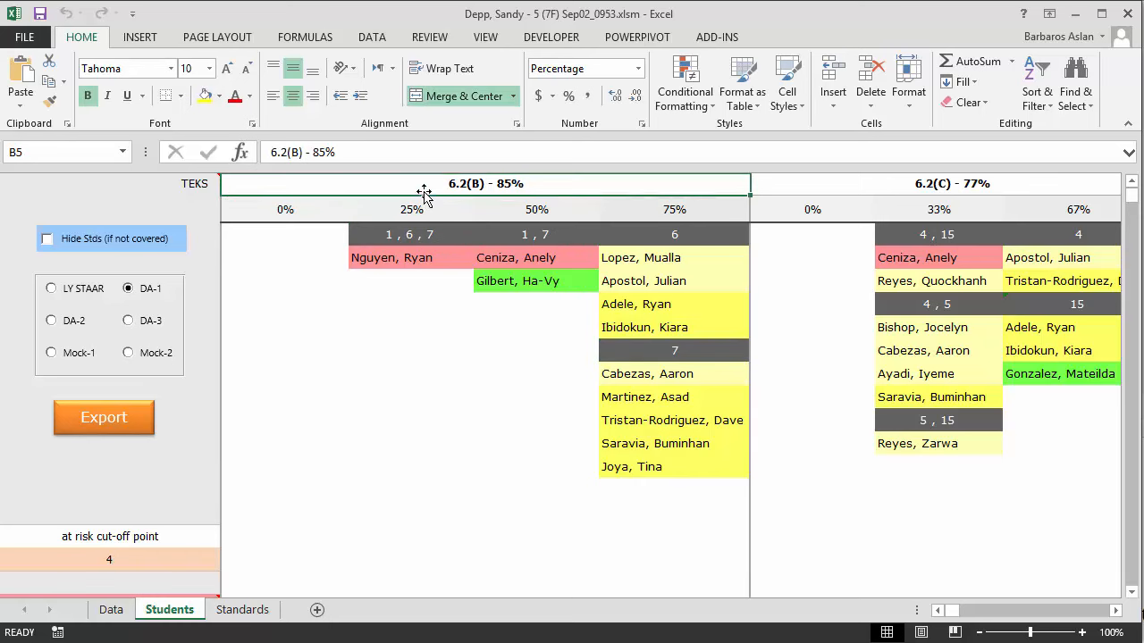
{"action": "left_click", "coordinate": [644, 377]}
{"action": "left_click_drag", "start_coordinate": [639, 390], "coordinate": [647, 467]}
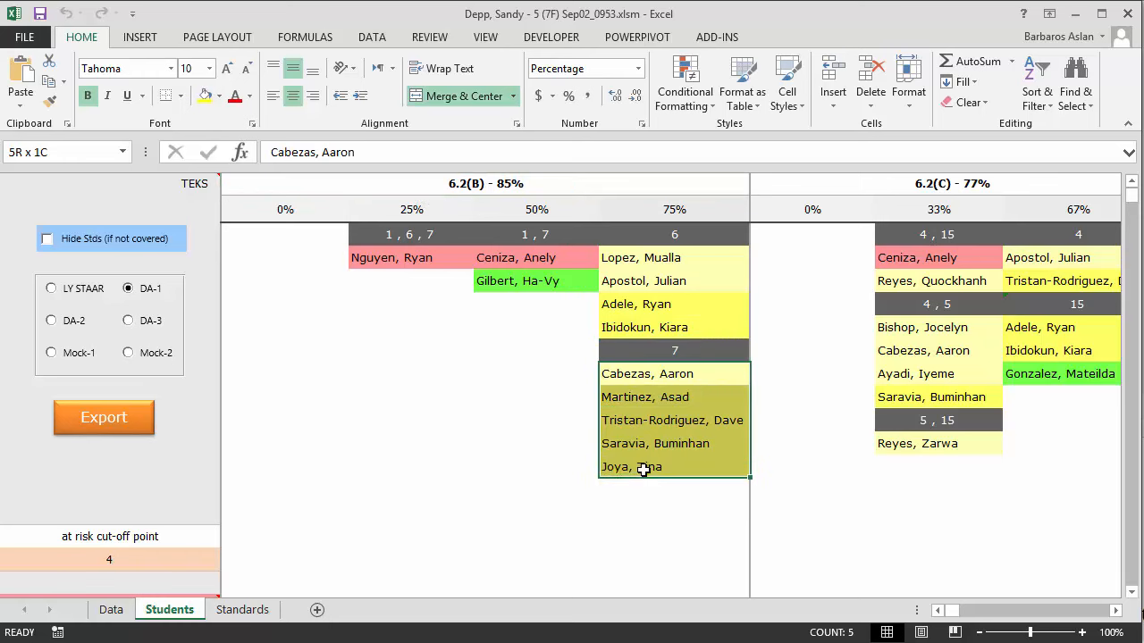
{"action": "left_click_drag", "start_coordinate": [666, 260], "coordinate": [668, 329]}
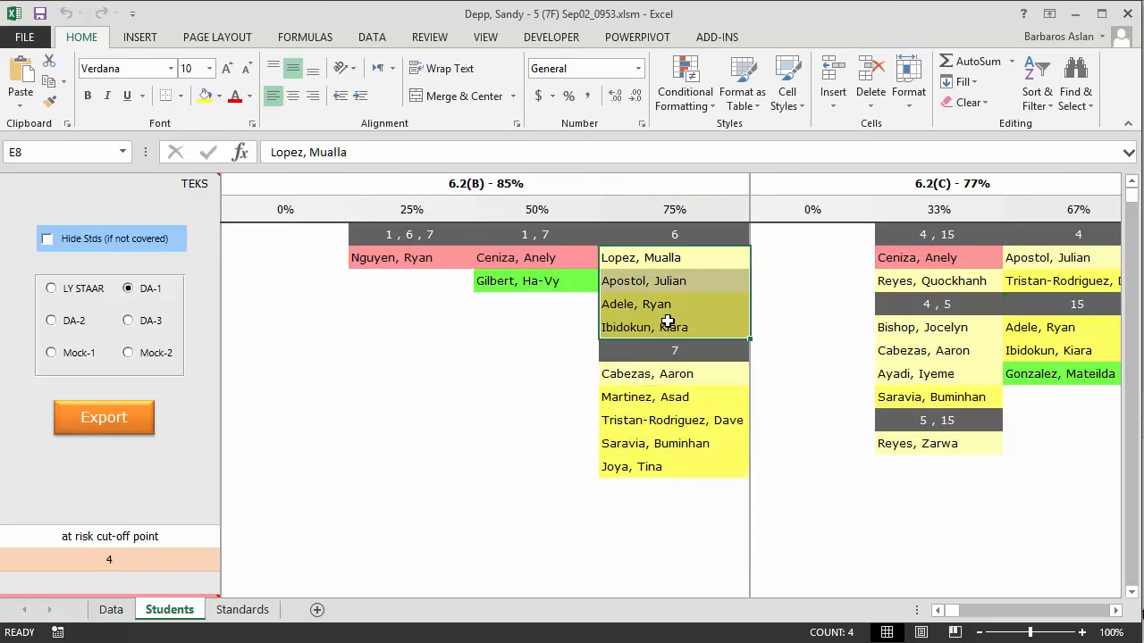
{"action": "left_click_drag", "start_coordinate": [564, 261], "coordinate": [556, 284]}
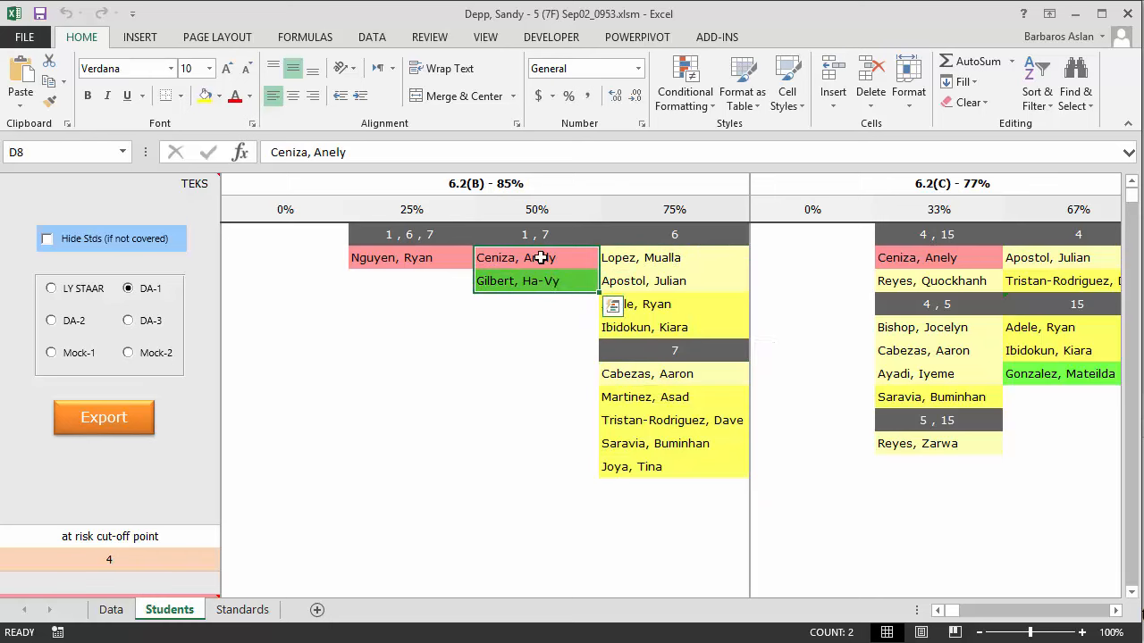
{"action": "left_click", "coordinate": [436, 260]}
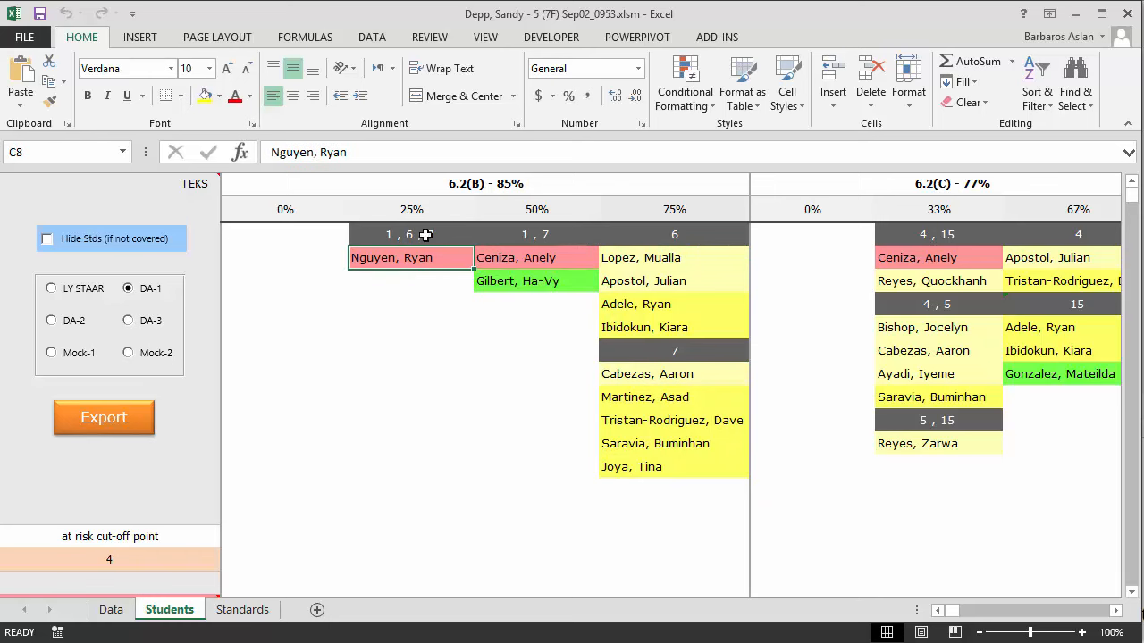
{"action": "left_click_drag", "start_coordinate": [273, 231], "coordinate": [273, 473]}
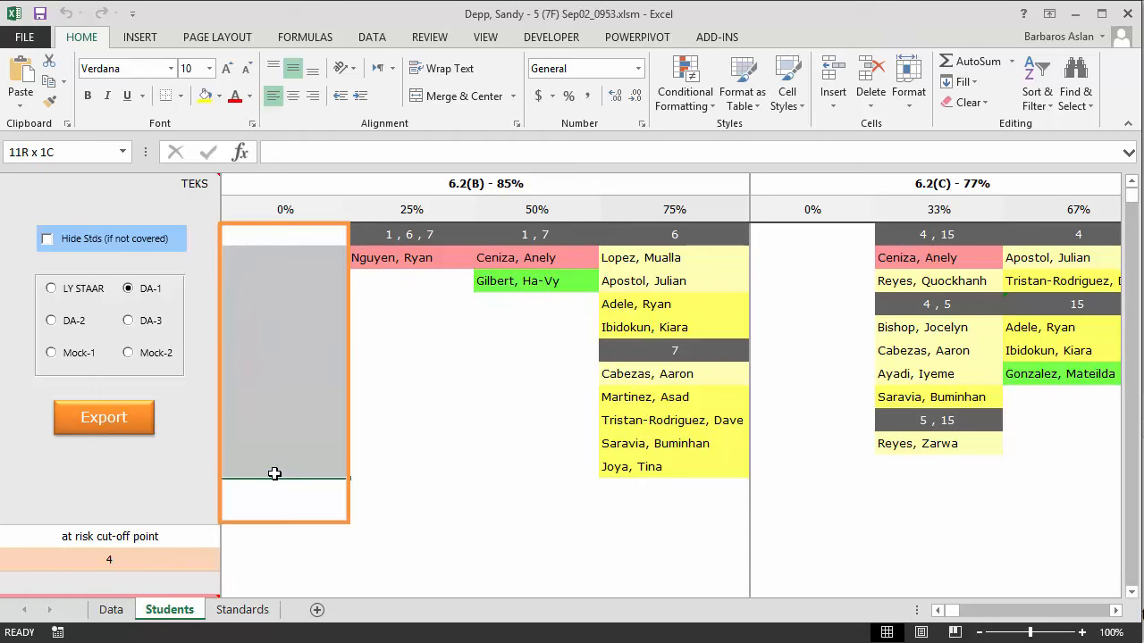
{"action": "scroll", "coordinate": [365, 327], "scroll_direction": "up", "scroll_amount": 2}
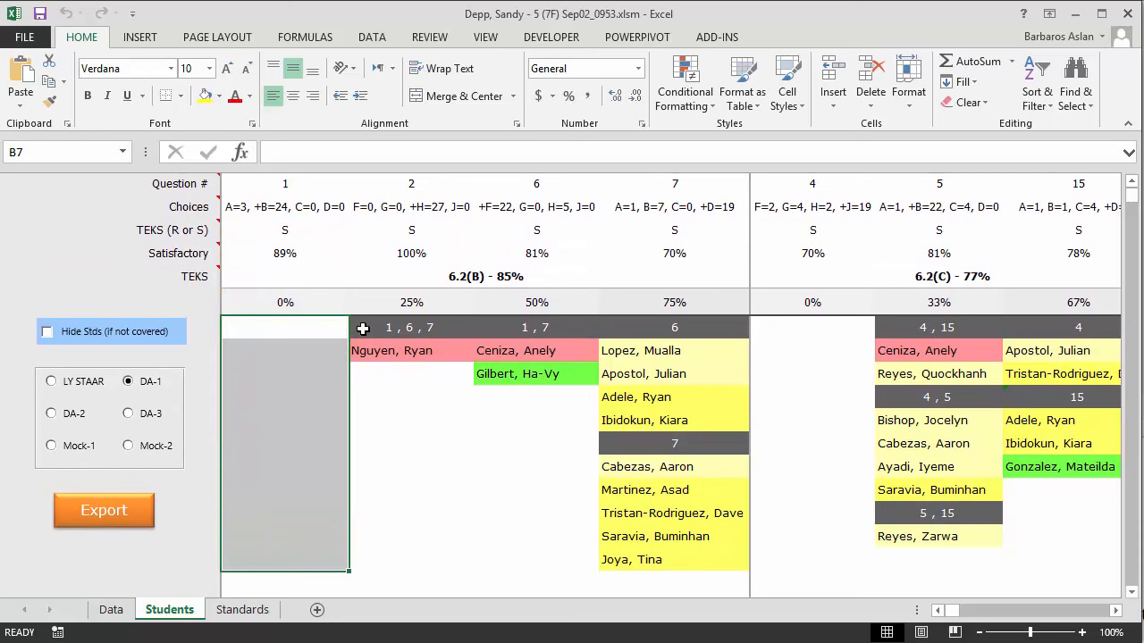
{"action": "left_click_drag", "start_coordinate": [288, 185], "coordinate": [670, 185]}
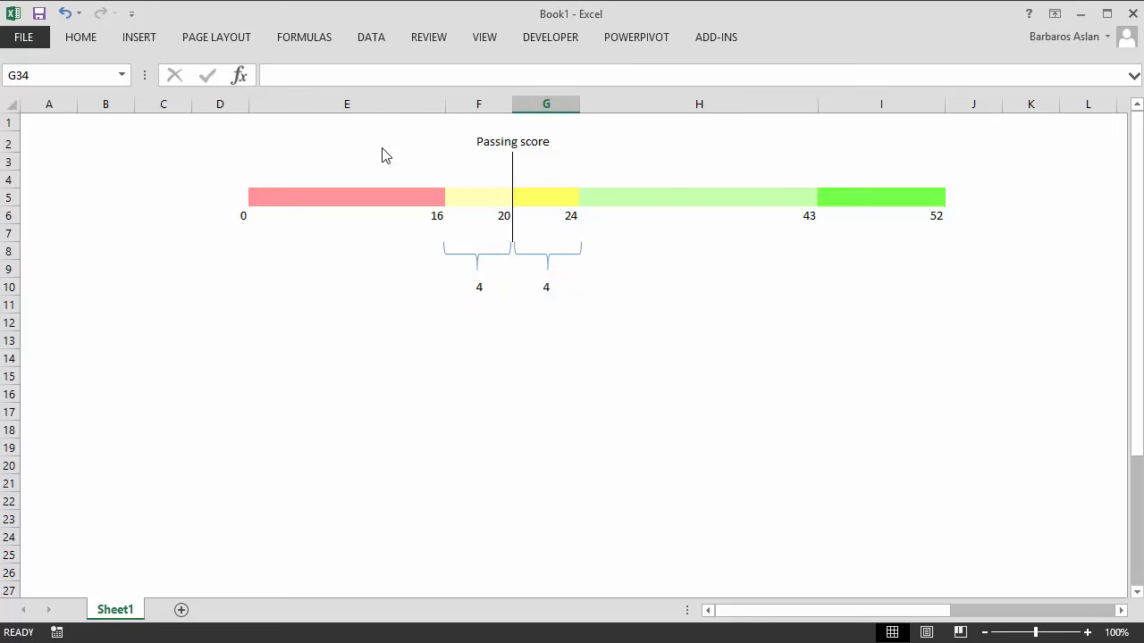
Scroll the Students sheet down to reveal the Mock-1 groupings and coloured score-band counts
{"action": "scroll", "coordinate": [685, 525], "scroll_direction": "down", "scroll_amount": 1}
{"action": "left_click_drag", "start_coordinate": [720, 611], "coordinate": [855, 621]}
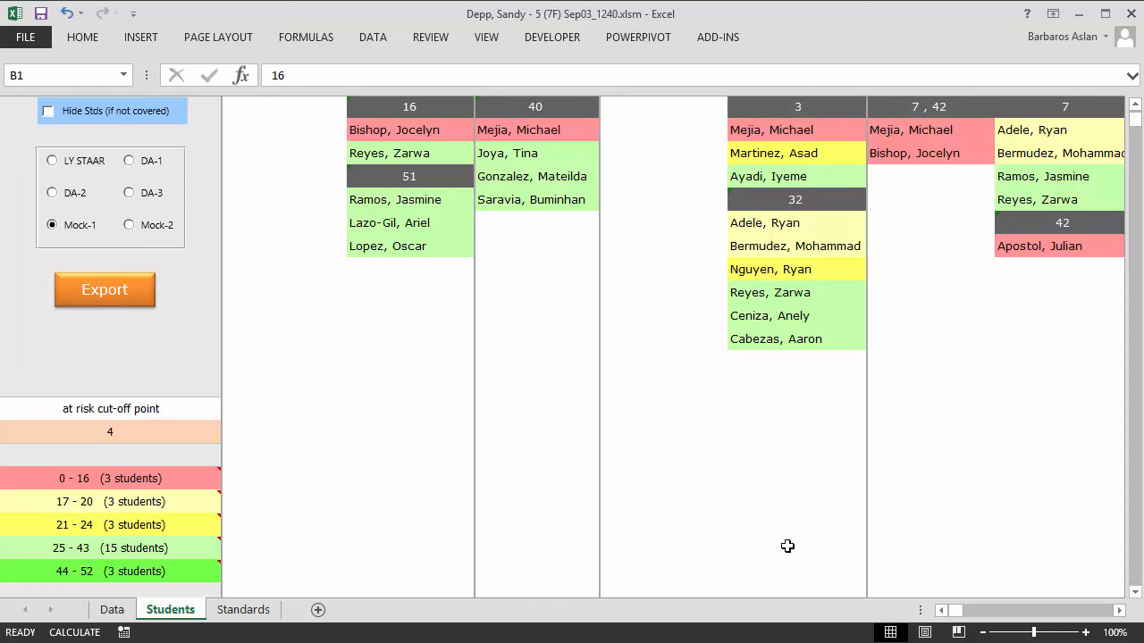
Try at-risk cut-offs of 7 and 2, then settle on 10
{"action": "left_click", "coordinate": [196, 437]}
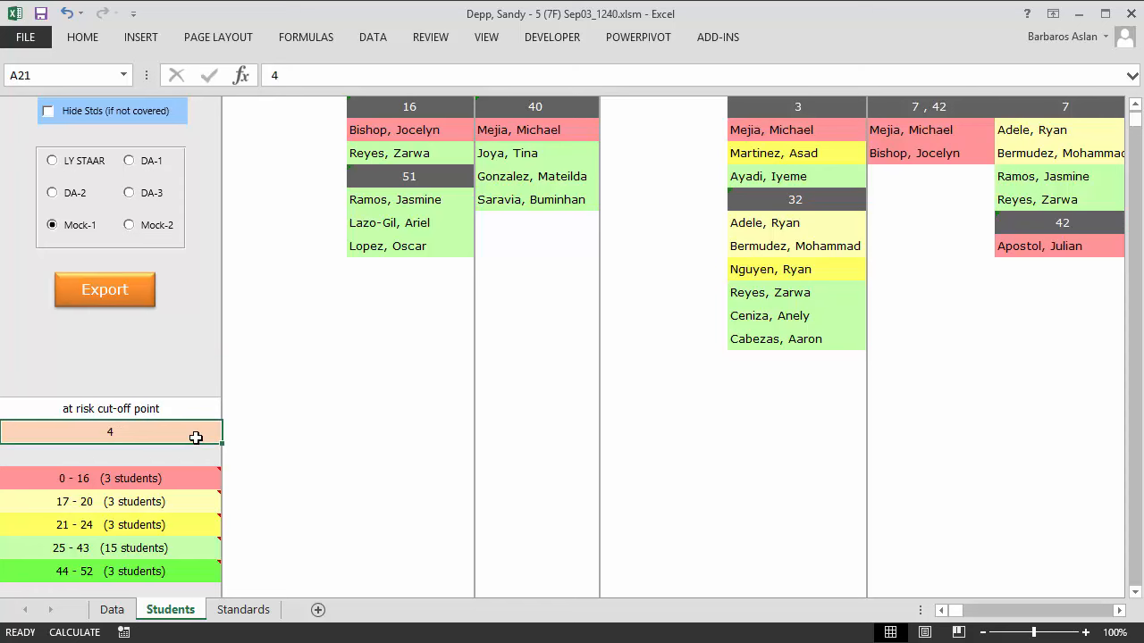
{"action": "type", "text": "7"}
{"action": "key", "text": "Return"}
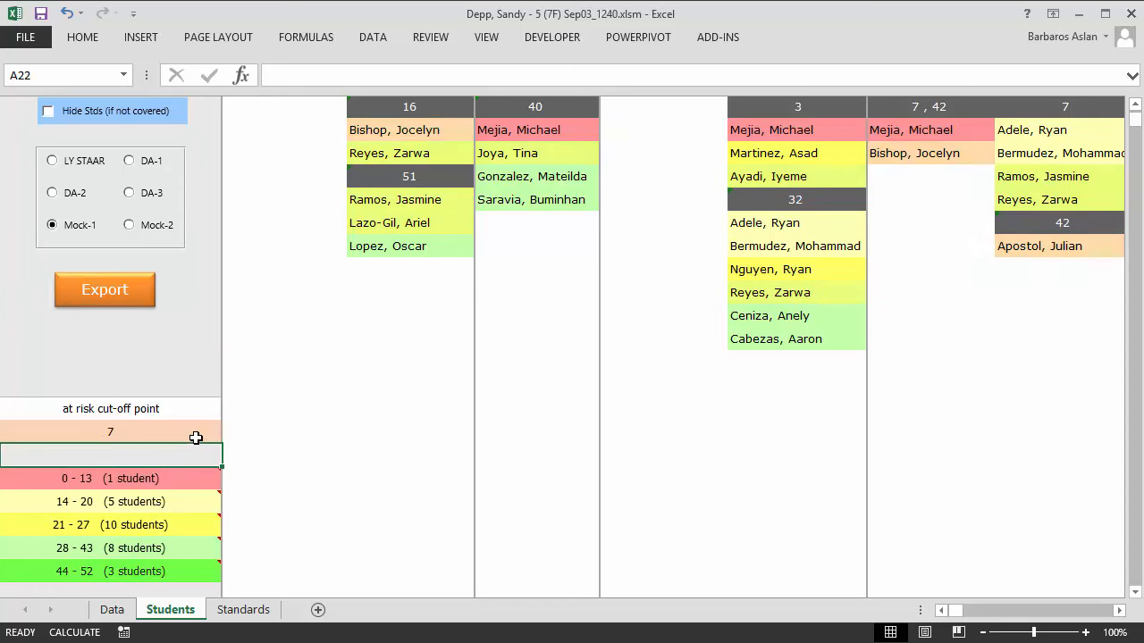
{"action": "left_click", "coordinate": [196, 437]}
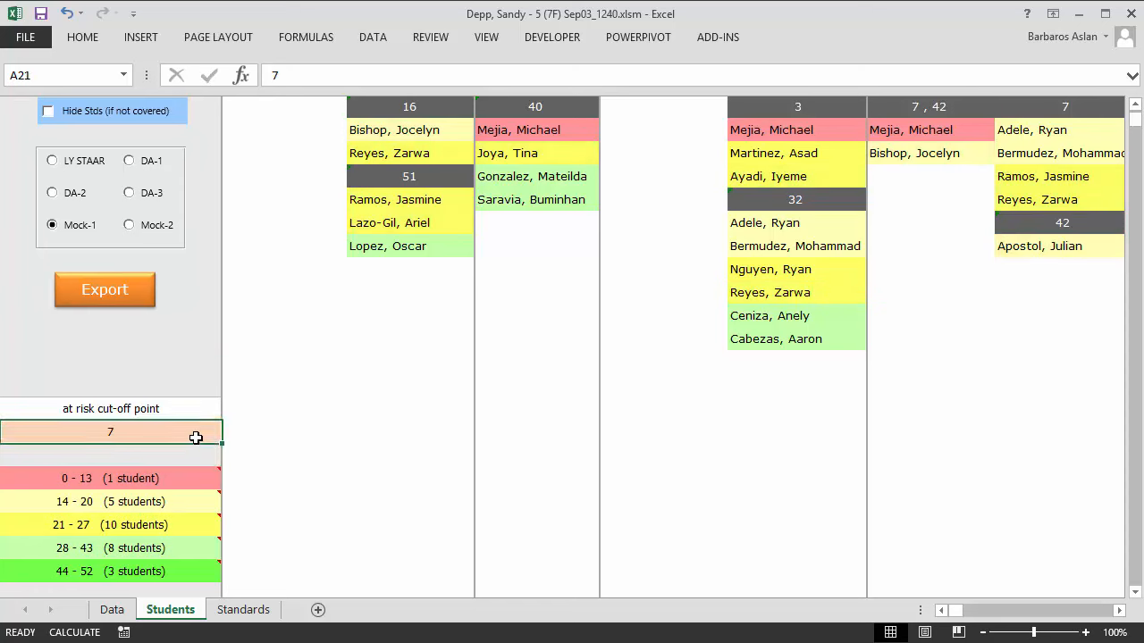
{"action": "type", "text": "2"}
{"action": "key", "text": "Return"}
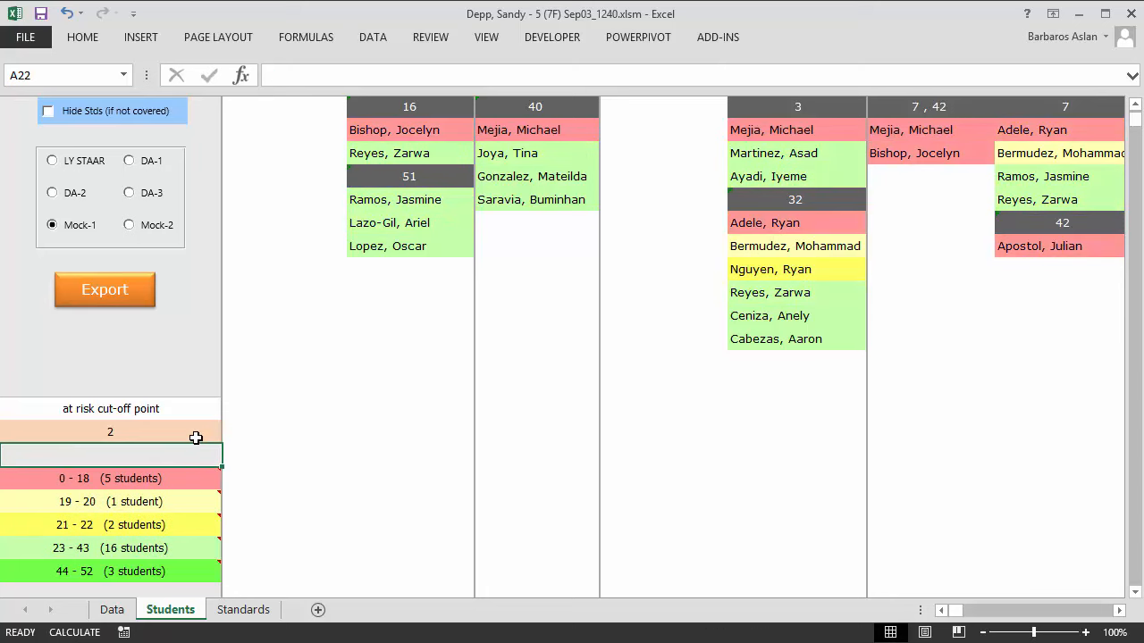
{"action": "left_click", "coordinate": [196, 437]}
{"action": "type", "text": "10"}
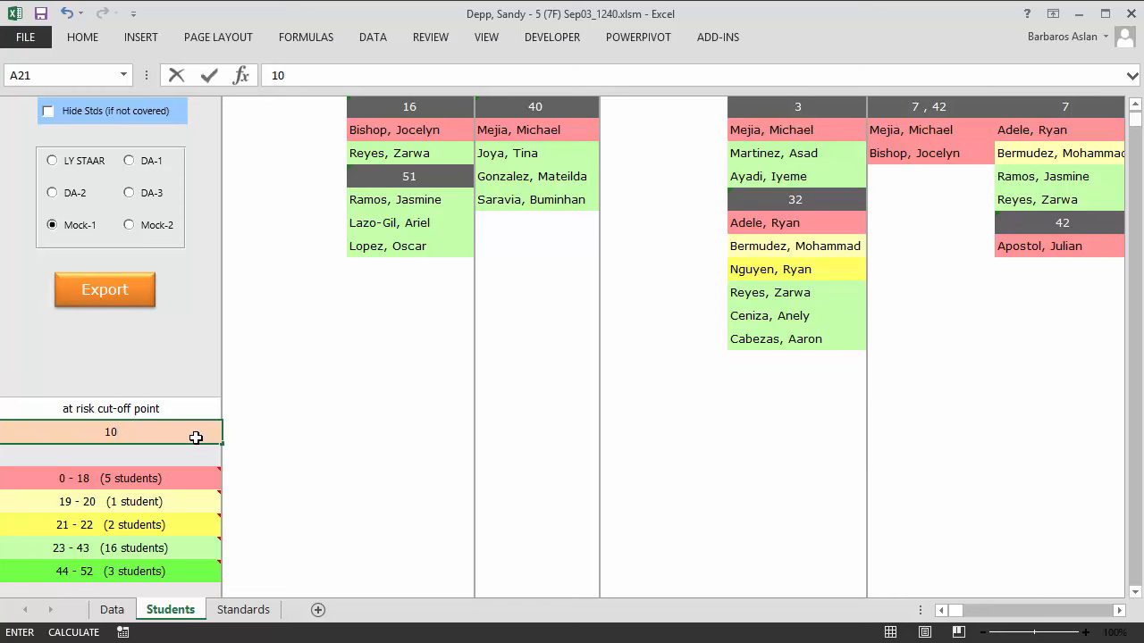
{"action": "key", "text": "Return"}
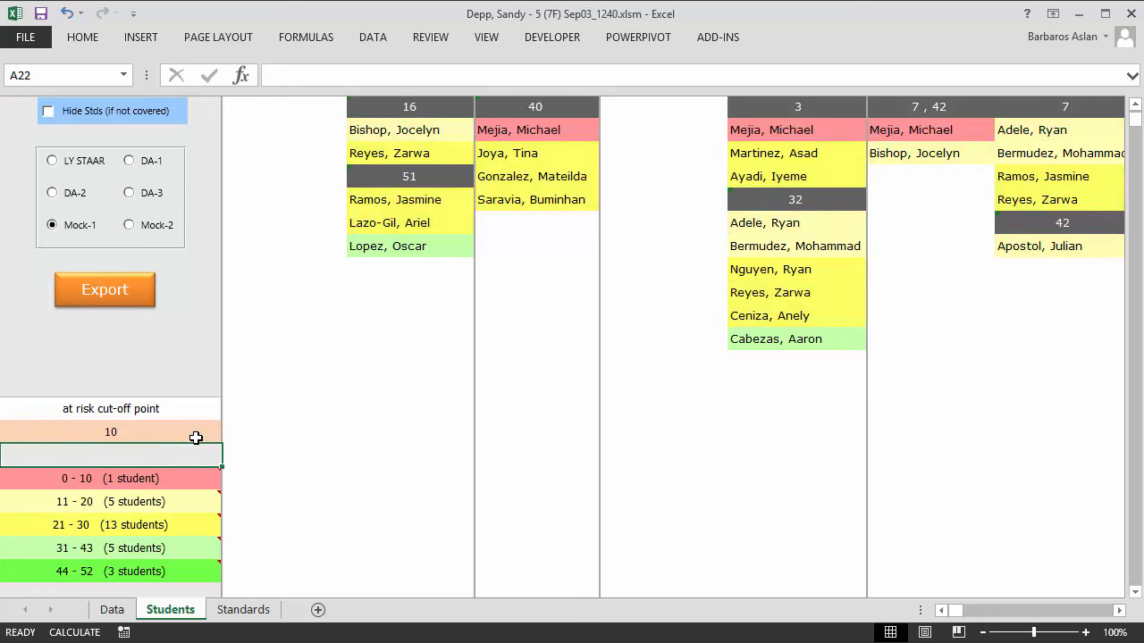
{"action": "left_click", "coordinate": [256, 613]}
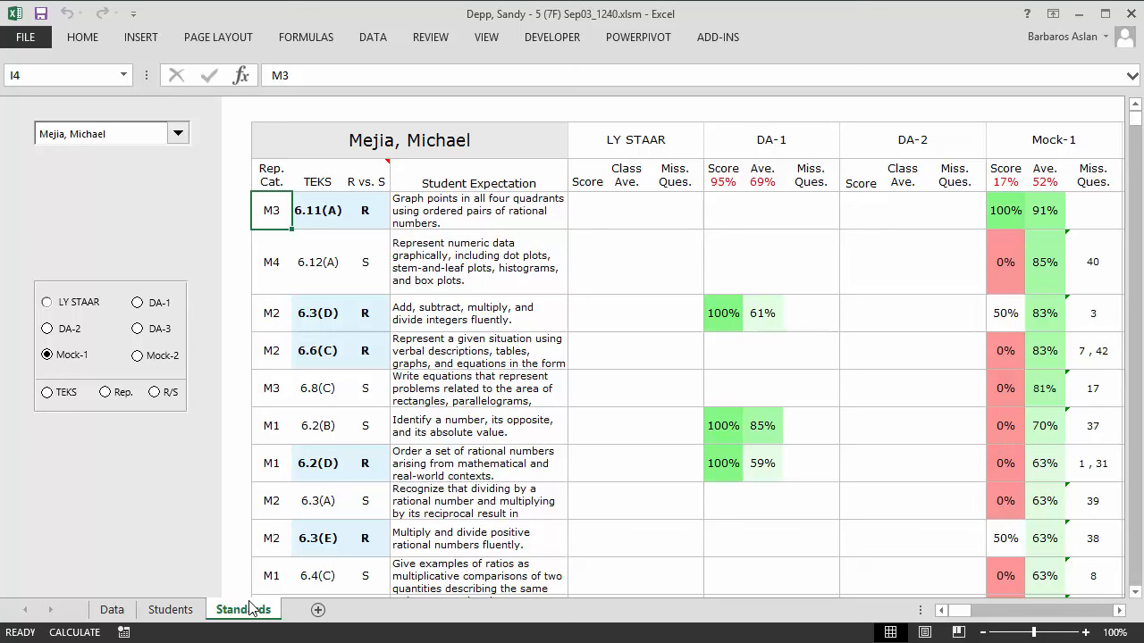
Select the student name header and drop down the student list
{"action": "left_click", "coordinate": [353, 154]}
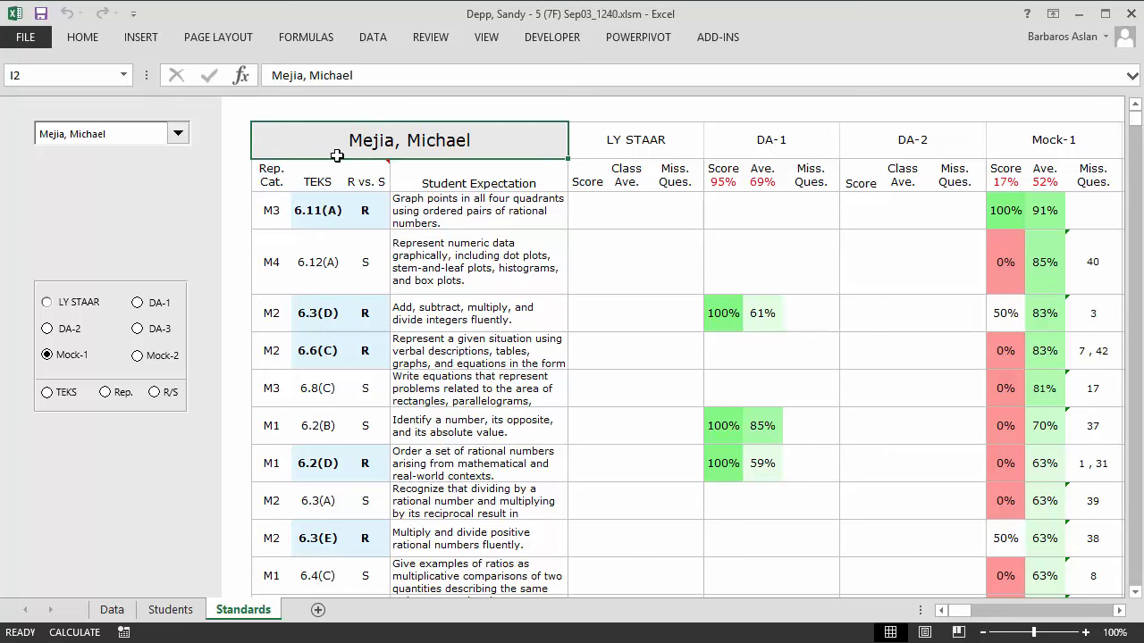
{"action": "left_click", "coordinate": [176, 136]}
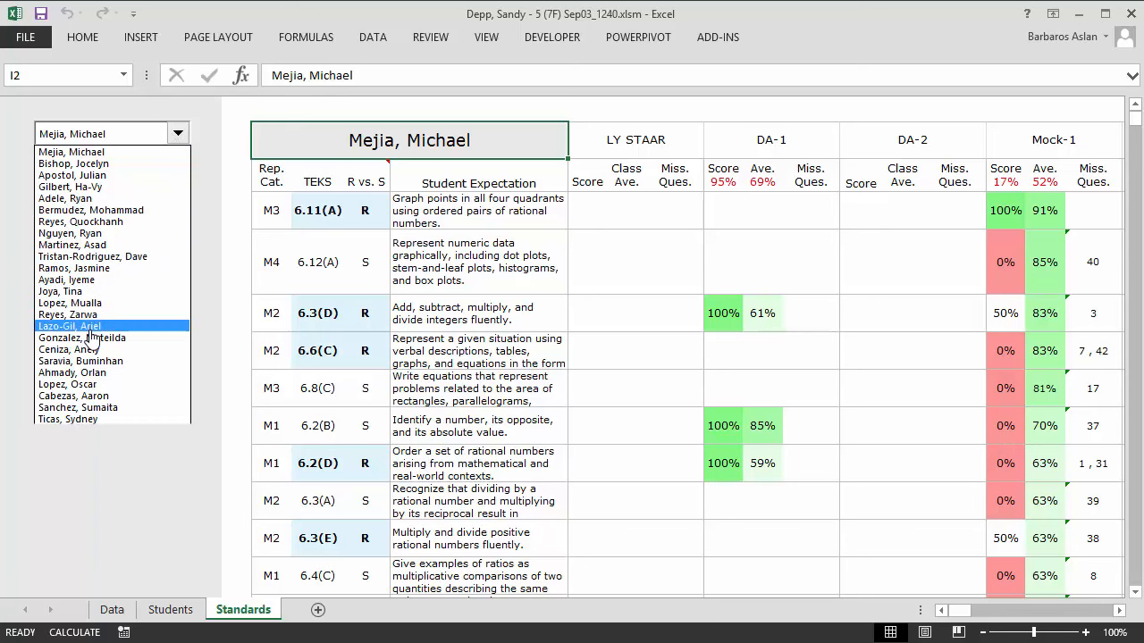
Switch to another student and select the Mock-1 class average cells
{"action": "key", "text": "Escape"}
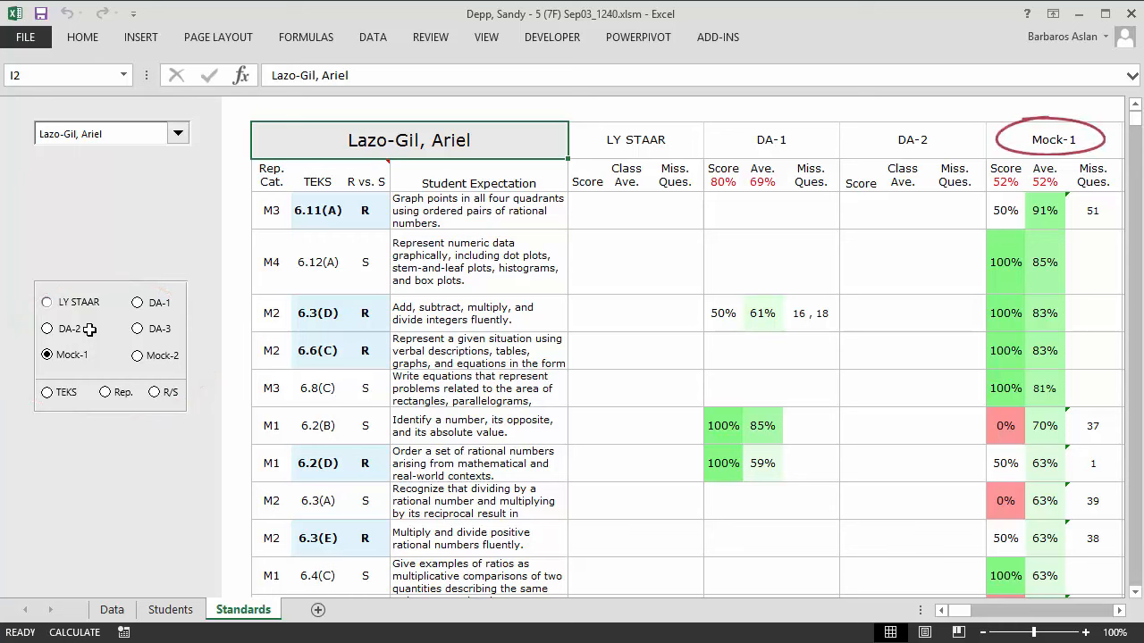
{"action": "left_click", "coordinate": [1049, 212]}
{"action": "left_click_drag", "start_coordinate": [1048, 289], "coordinate": [1059, 421]}
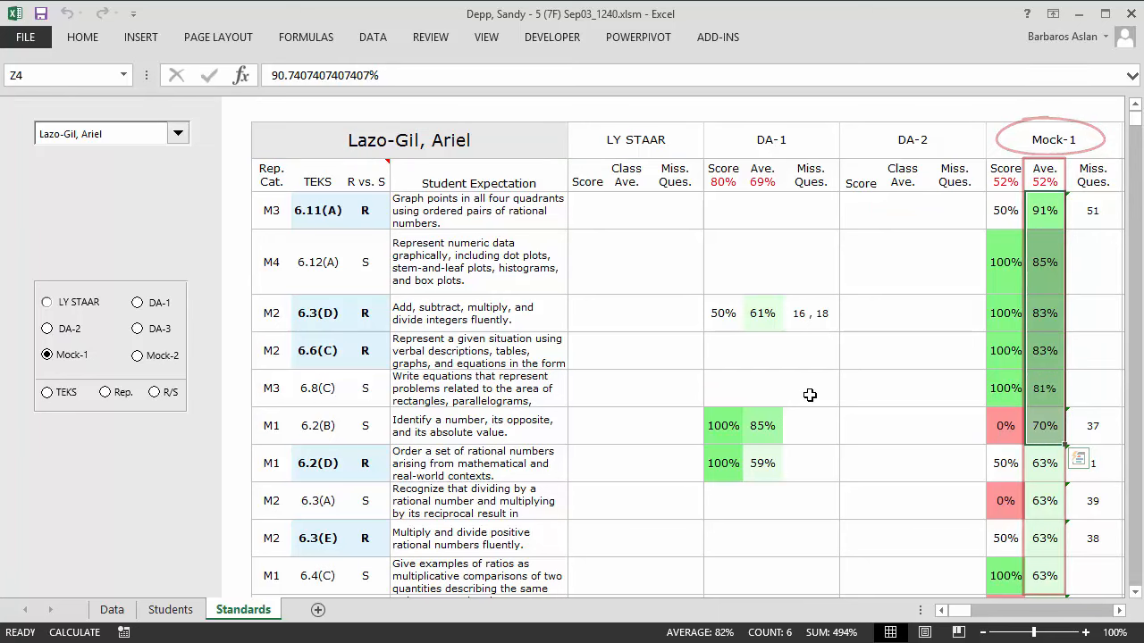
Re-sort the report by DA-1, then by TEKS, then by reporting category
{"action": "left_click", "coordinate": [157, 308]}
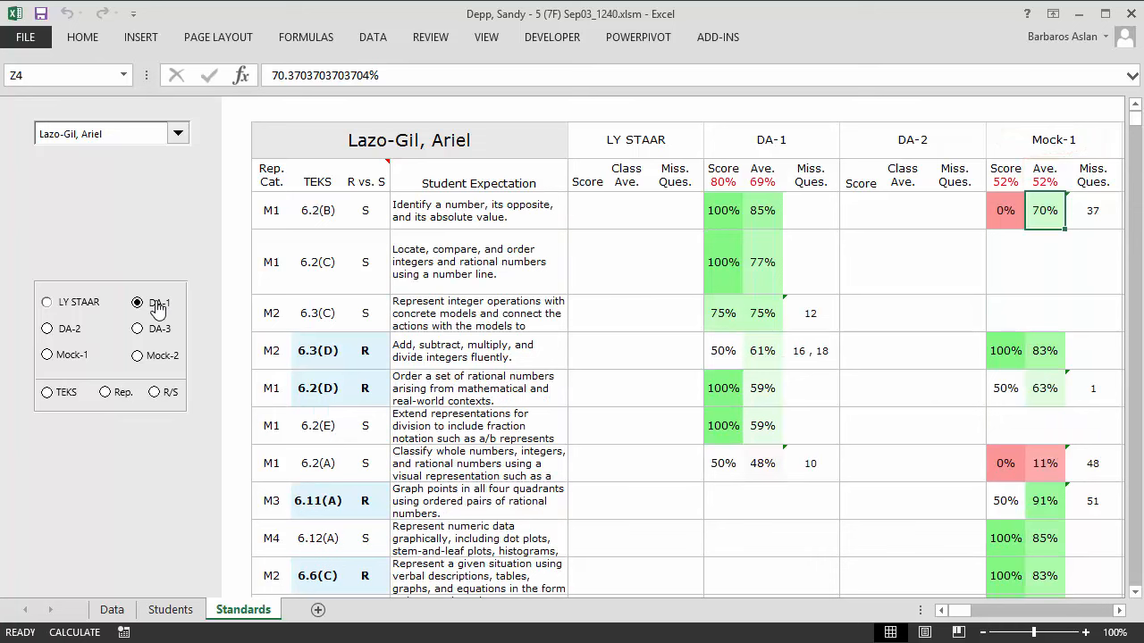
{"action": "left_click", "coordinate": [49, 392]}
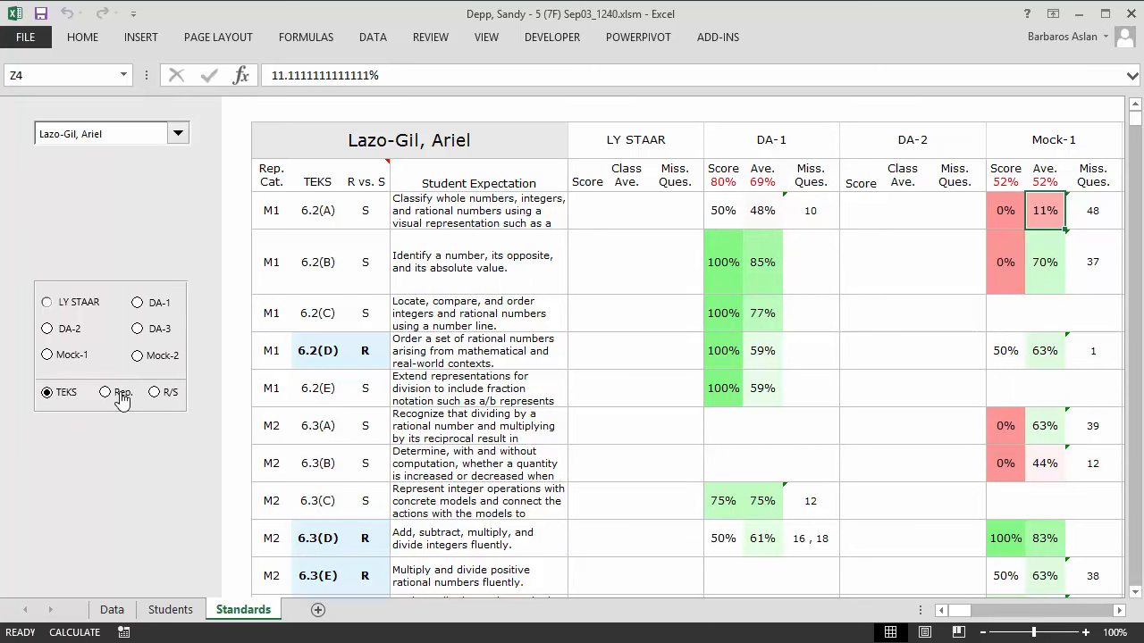
{"action": "left_click", "coordinate": [106, 392]}
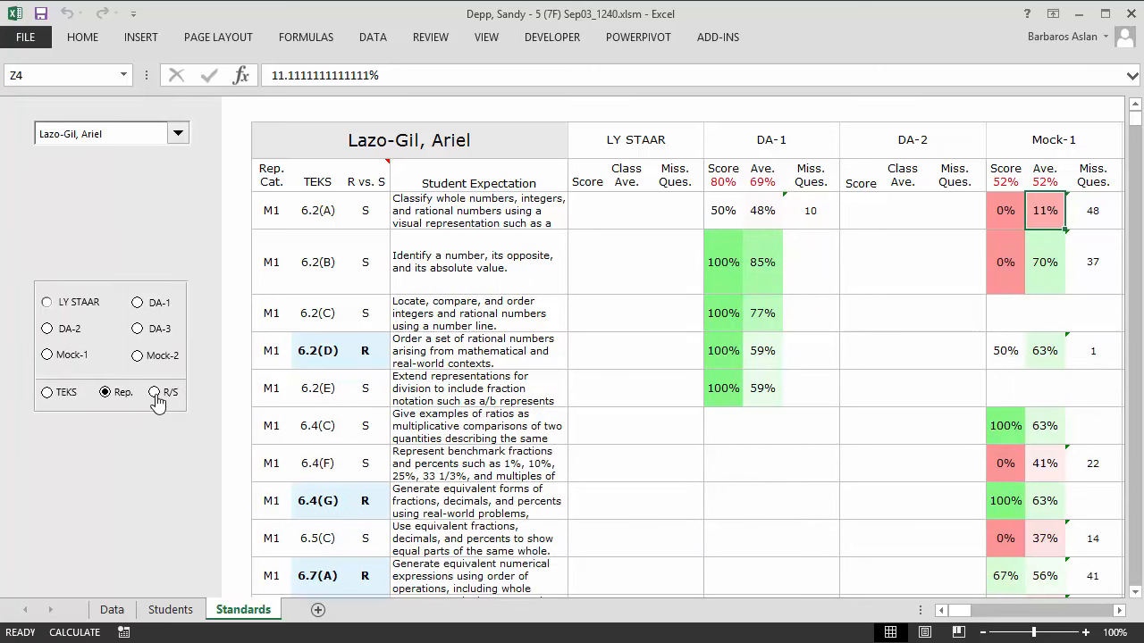